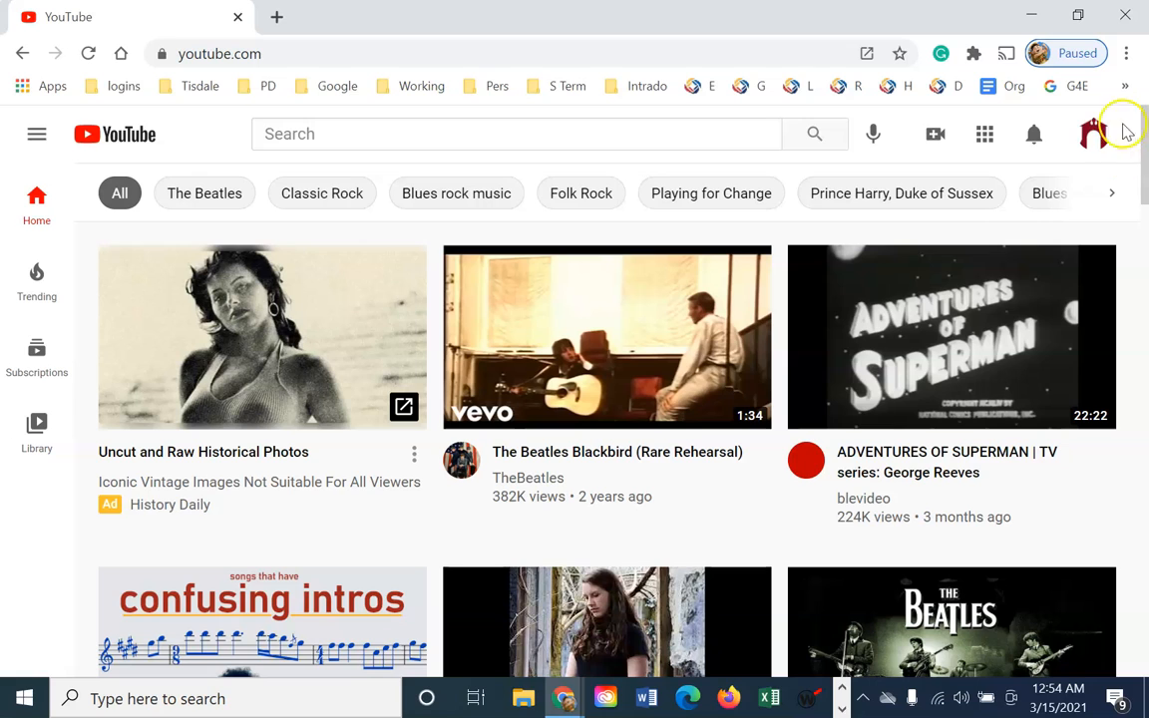
# Step: Switch from the current YouTube account to the demo channel
pyautogui.click(1097, 141)
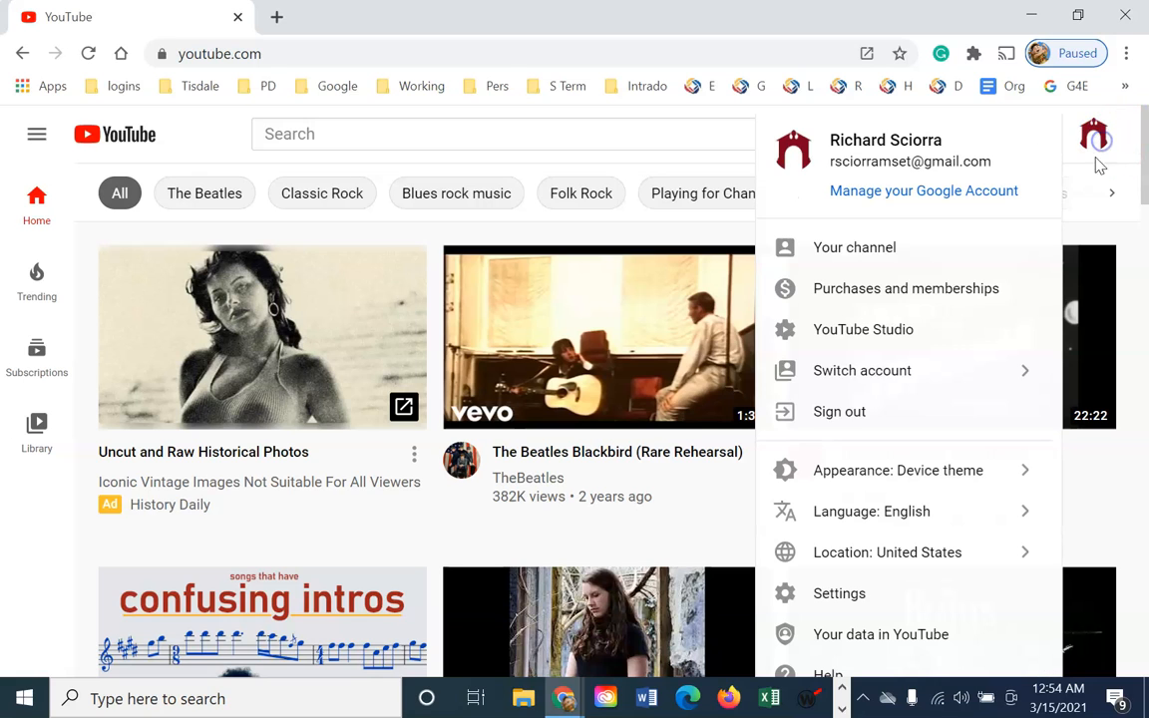
pyautogui.click(1010, 384)
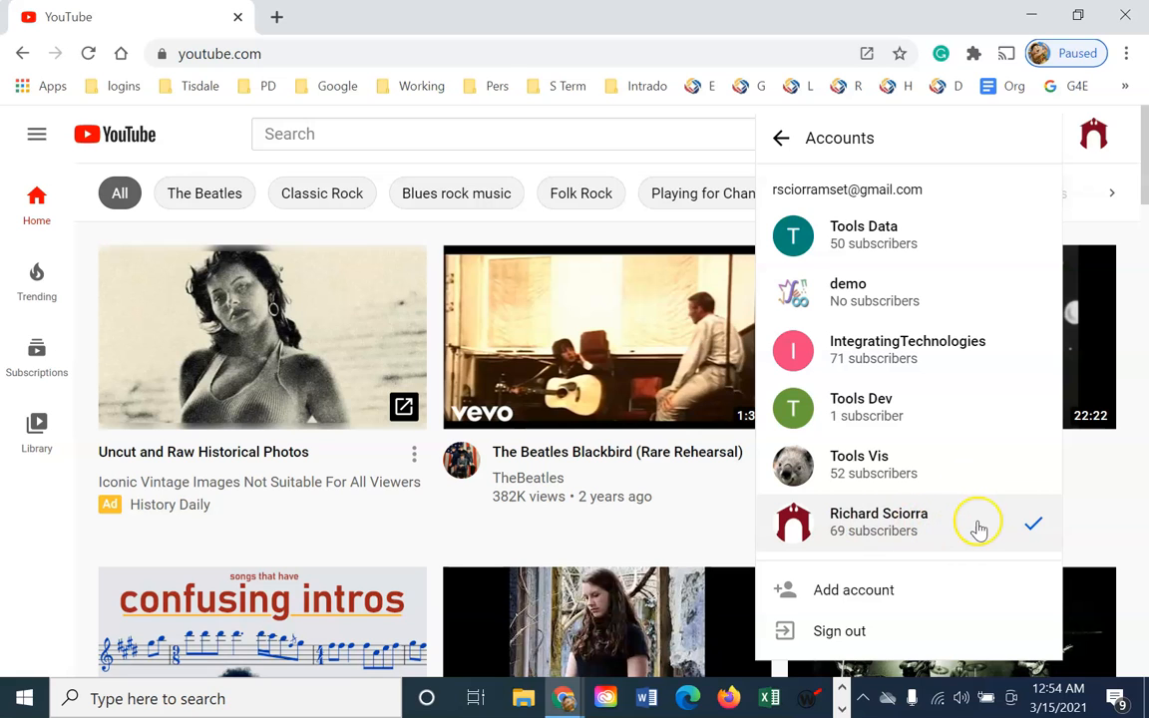
pyautogui.click(840, 289)
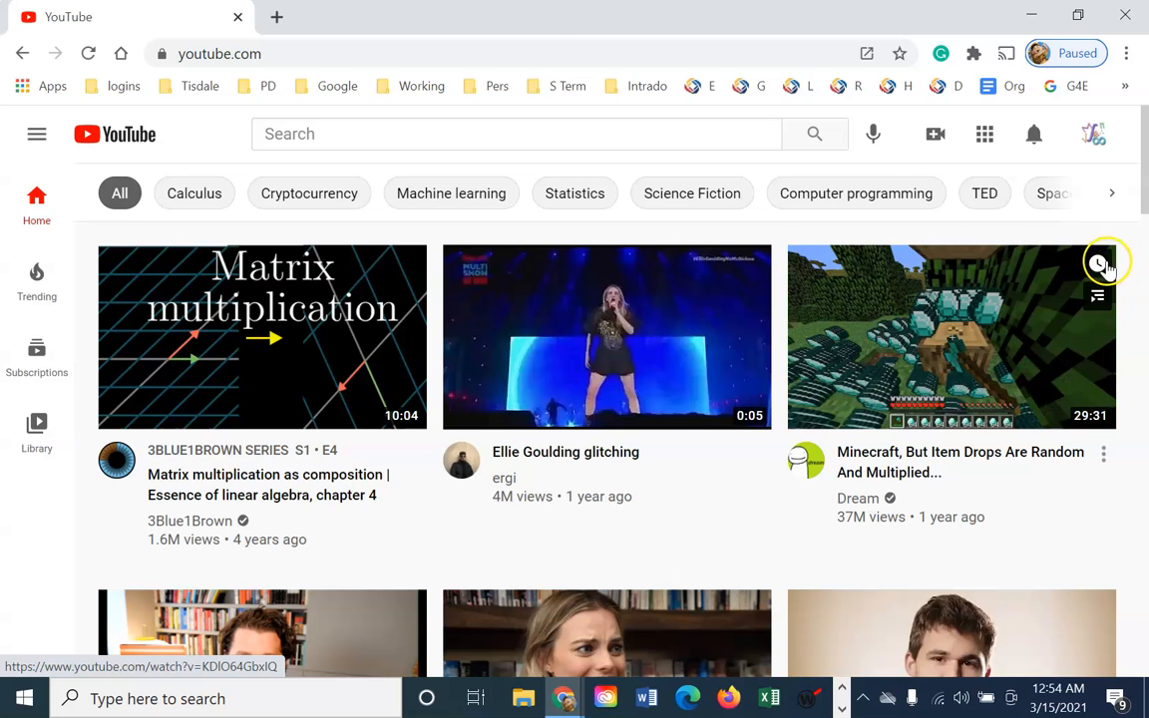
# Step: Open the channel page of the demo account
pyautogui.click(1094, 133)
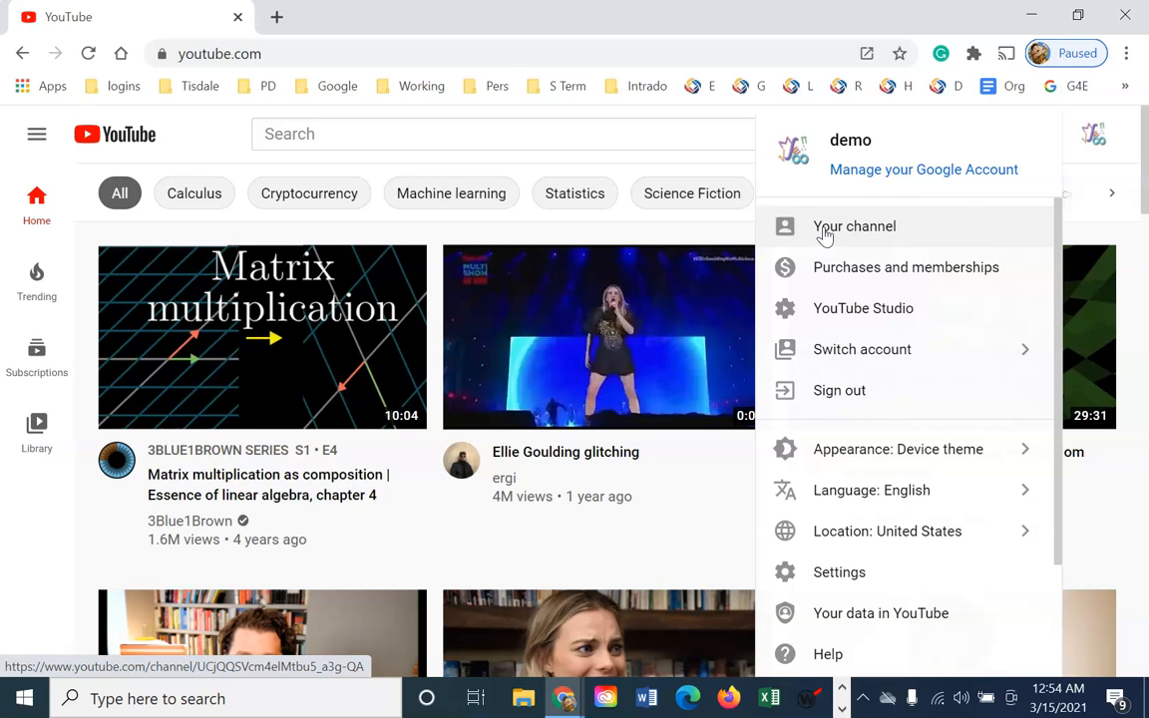
pyautogui.click(848, 351)
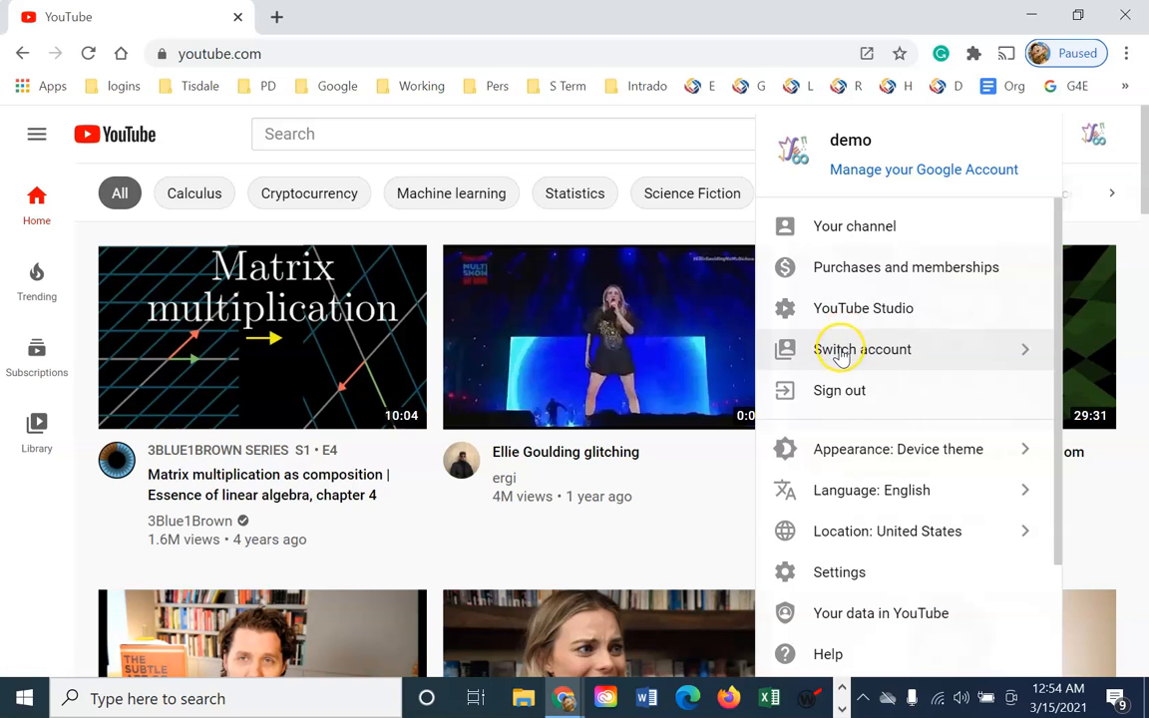
pyautogui.click(880, 225)
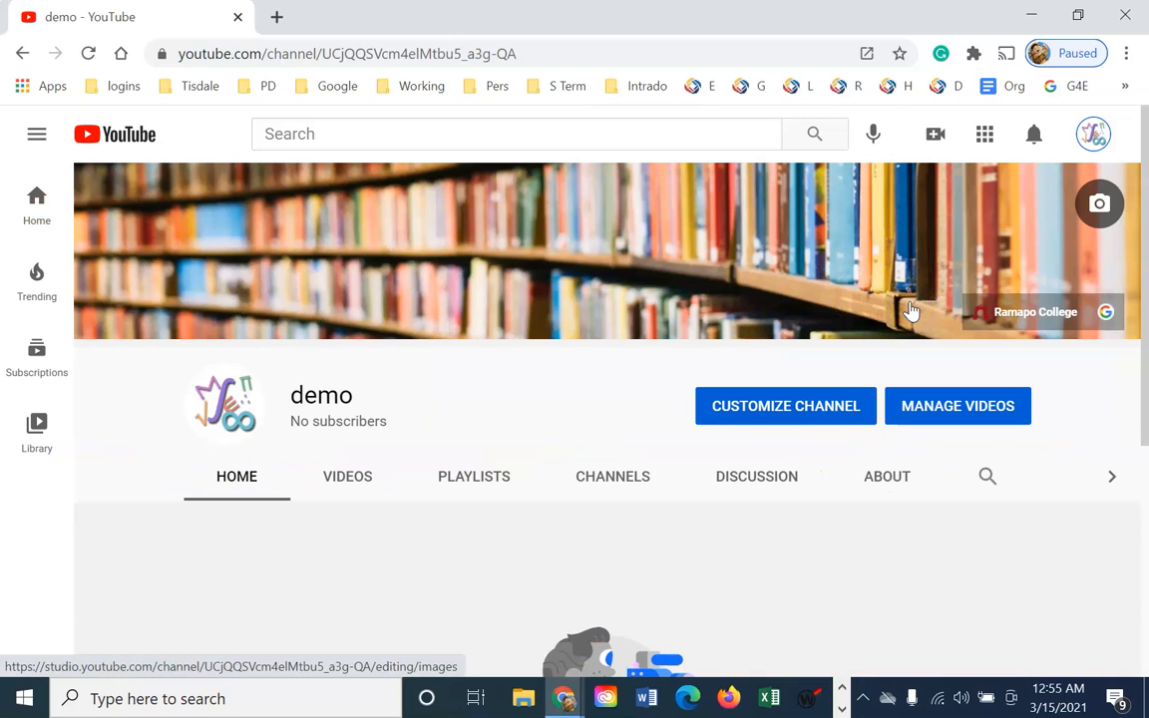
# Step: Check the list of available accounts and keep the demo channel as the active one
pyautogui.click(1093, 135)
pyautogui.click(998, 356)
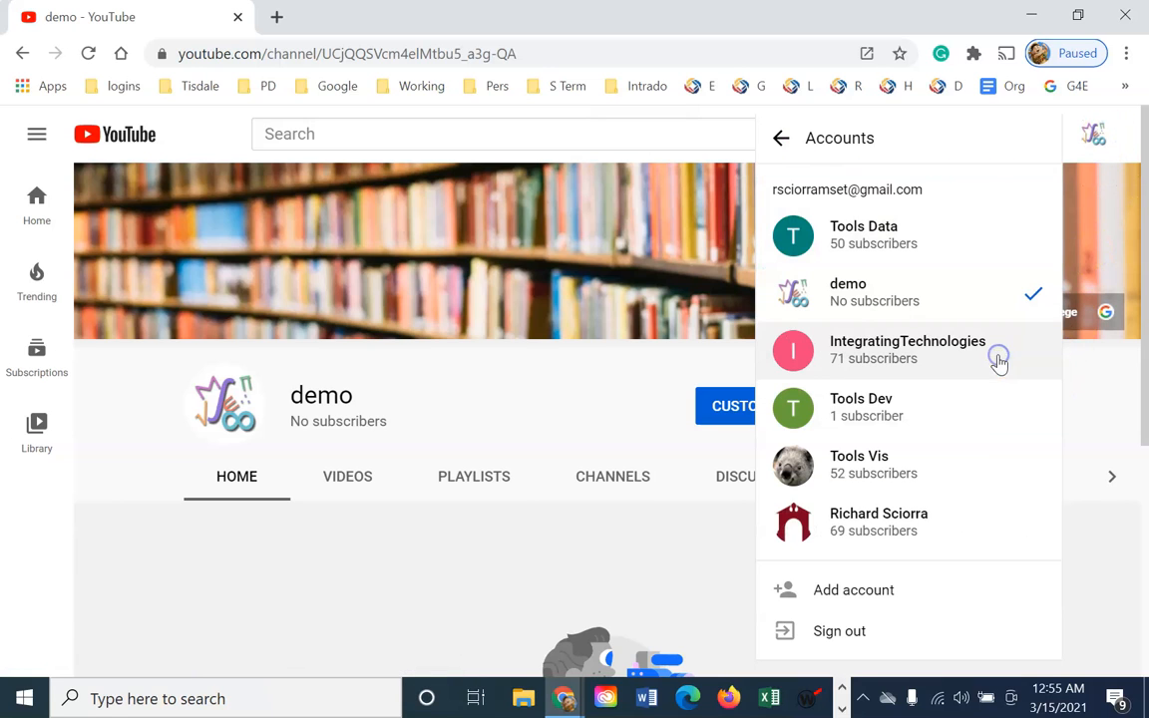
pyautogui.click(924, 295)
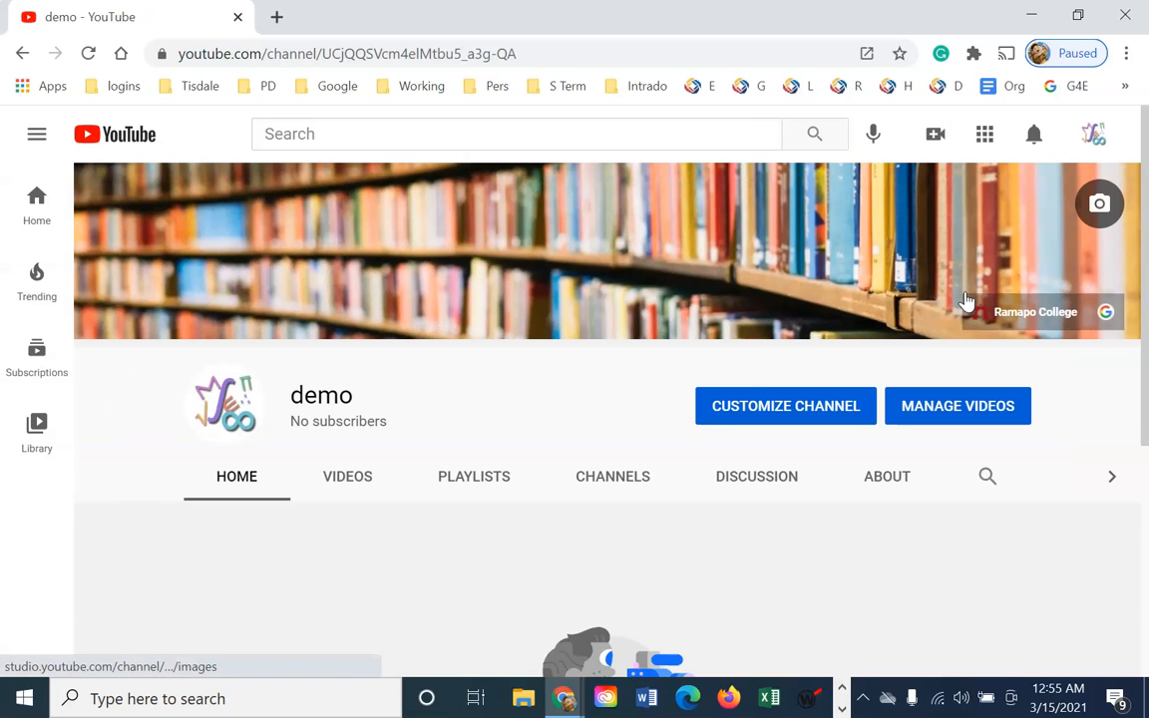
# Step: Upload the video file Recording #137 from the Working with Channels folder to the demo channel
pyautogui.click(932, 142)
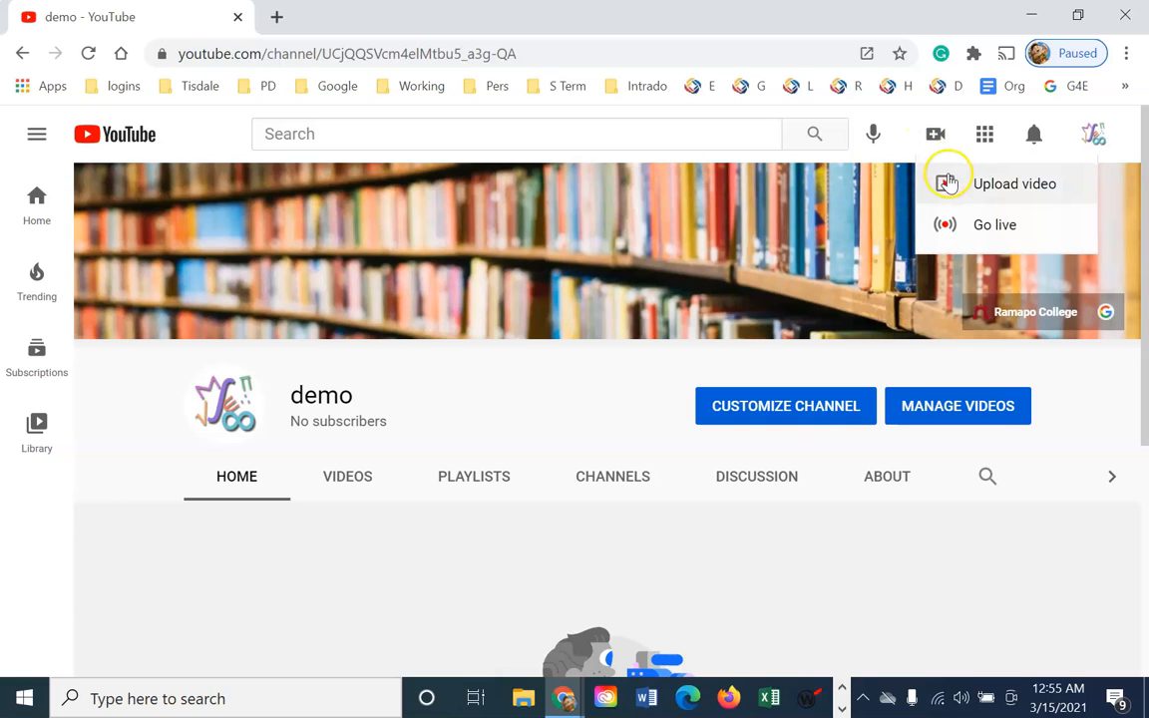
pyautogui.click(956, 194)
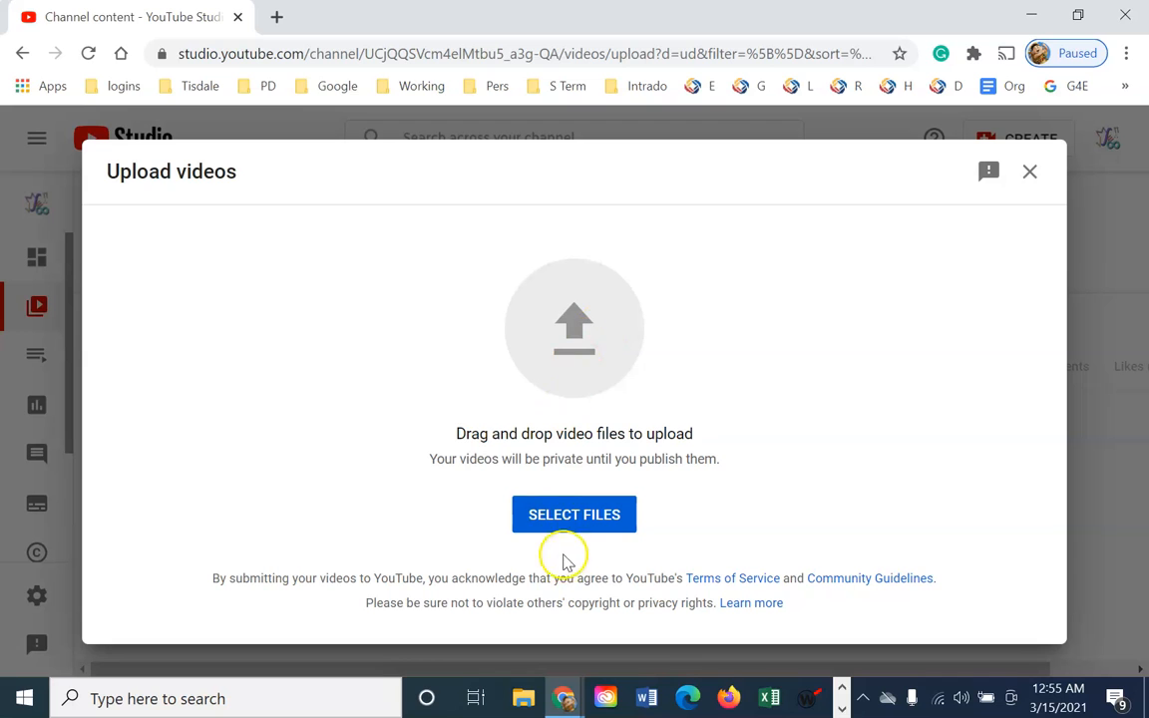
pyautogui.click(608, 345)
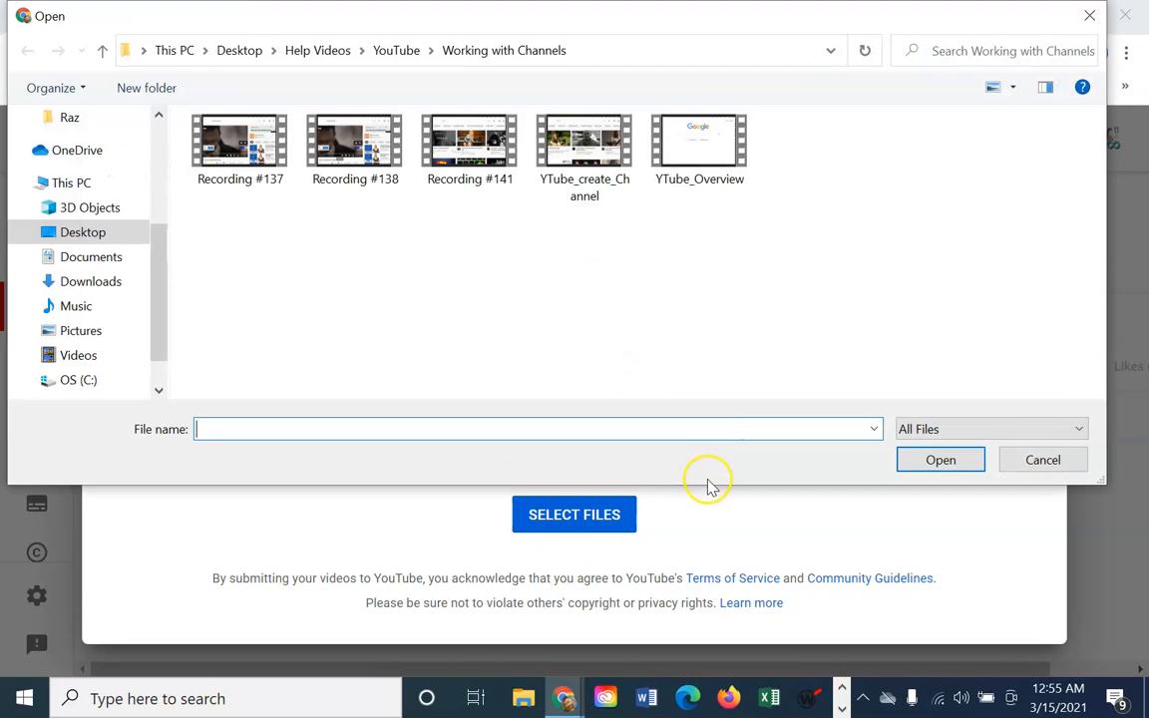
pyautogui.click(241, 147)
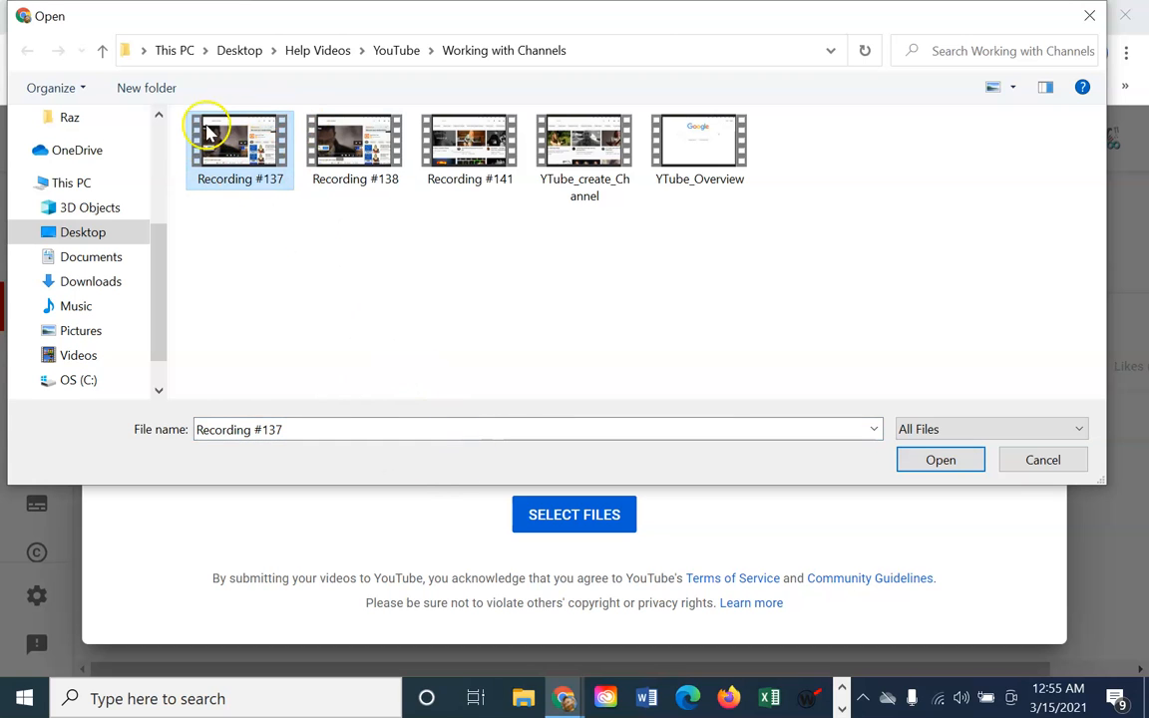
pyautogui.click(929, 460)
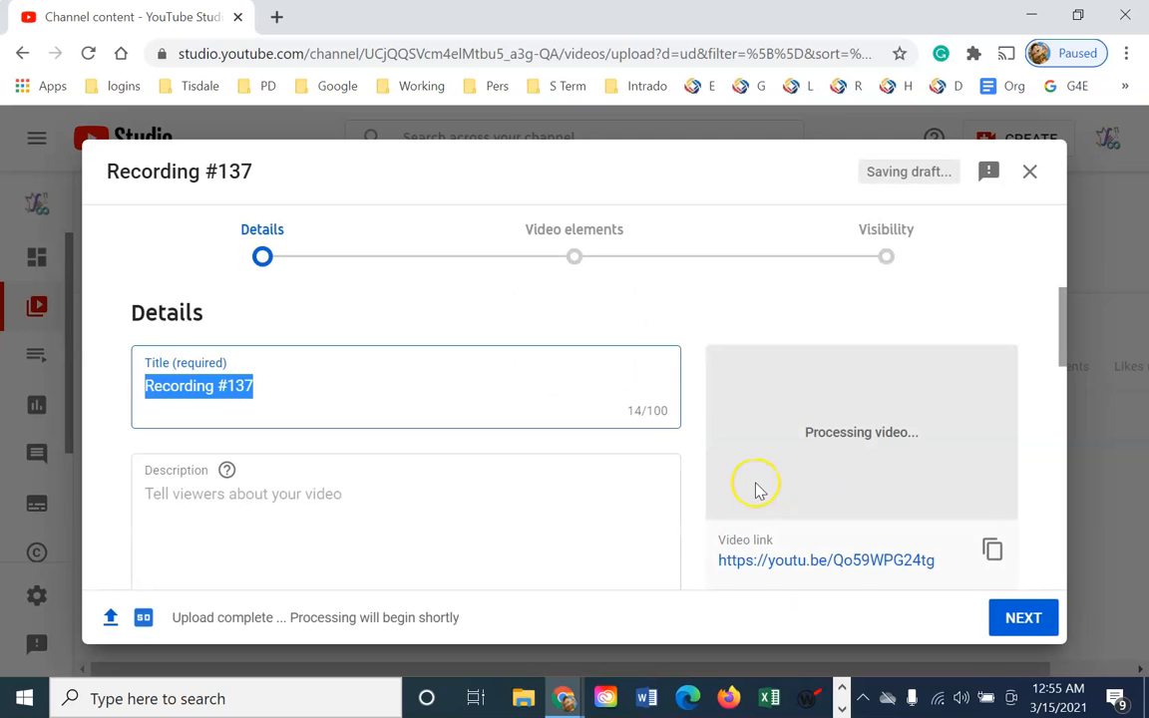
# Step: Replace the uploaded video's default title with "Overview of YouTube"
pyautogui.scroll(-10, 687, 534)
pyautogui.scroll(10, 671, 566)
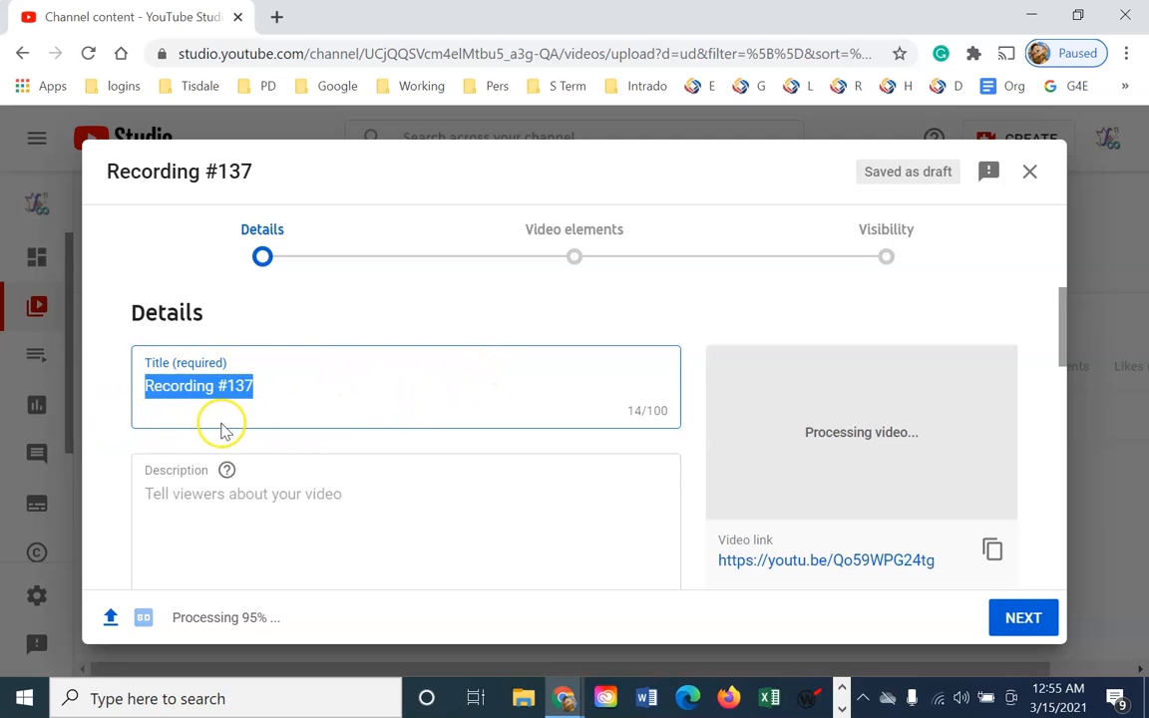
pyautogui.click(302, 371)
pyautogui.moveTo(295, 387); pyautogui.dragTo(63, 415)
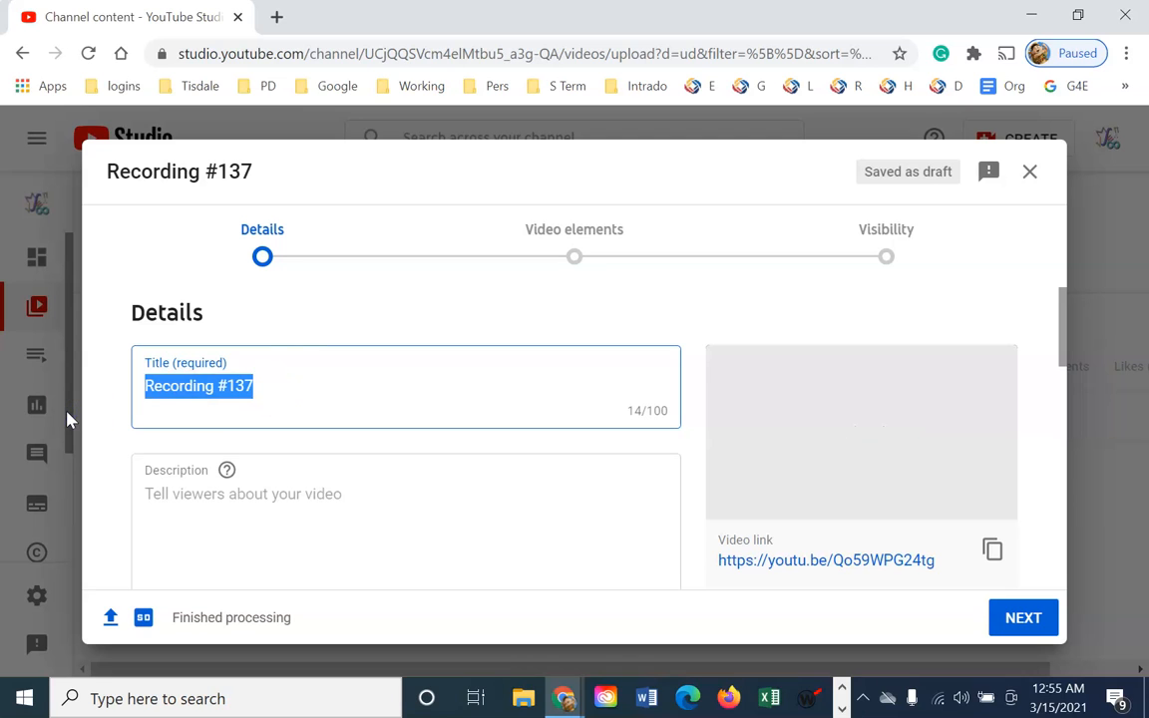
pyautogui.write('Overview of YouTube')
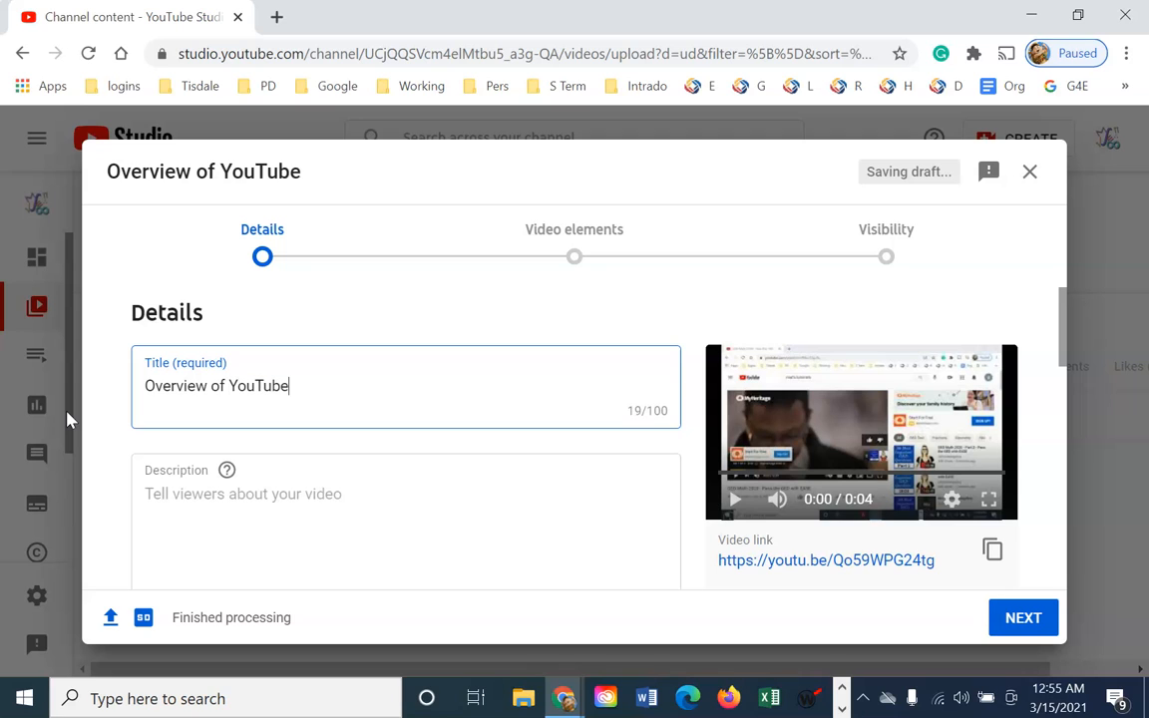
# Step: Enter the video description "This video describes the layout of a YouTube page and reviews features such as playlists, ...."
pyautogui.click(303, 491)
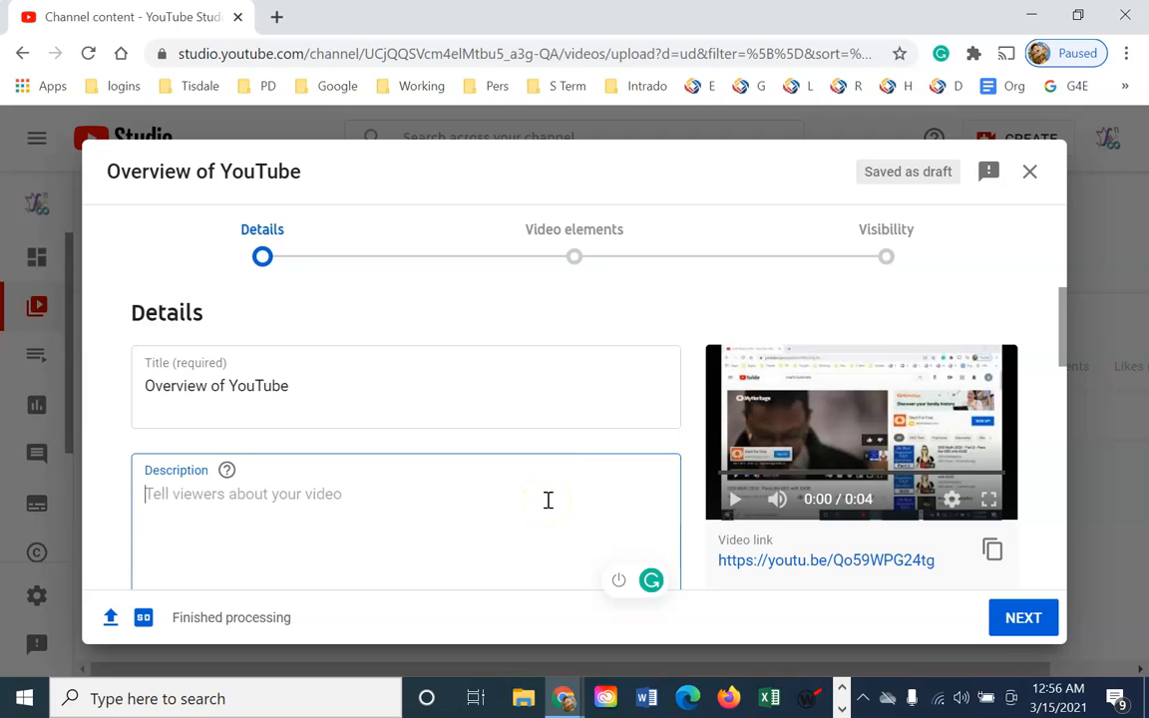
pyautogui.write('This video describes the layout of a YouTube page and reviews features')
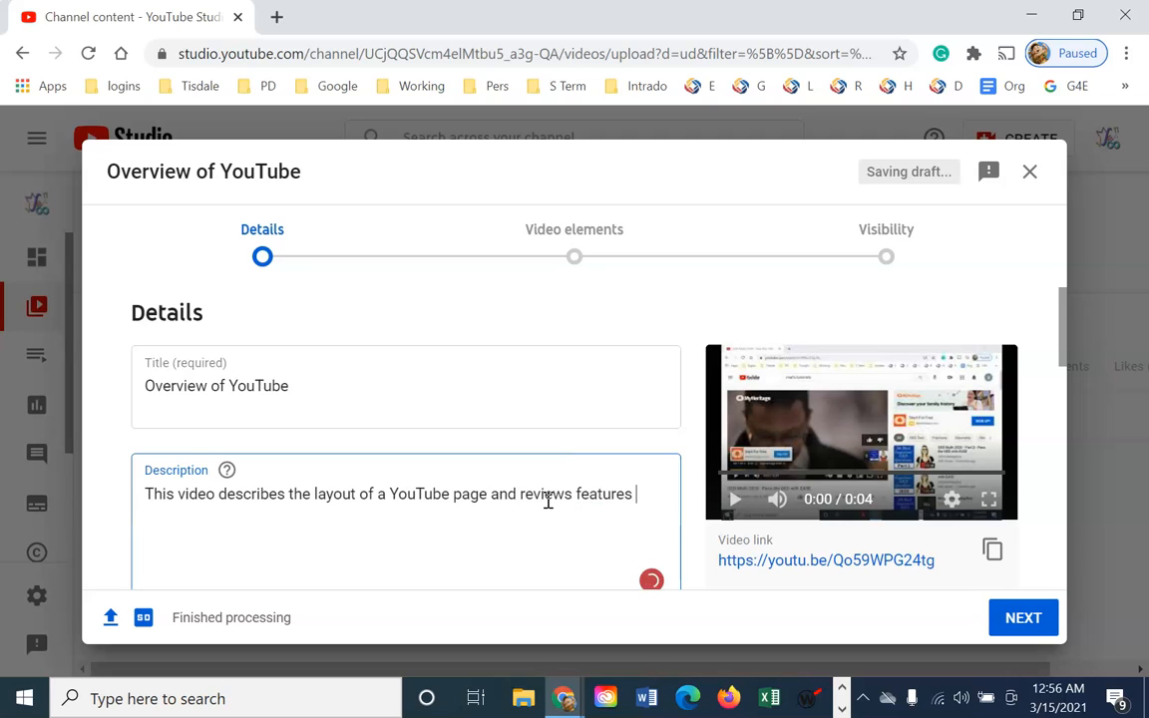
pyautogui.write('uch as playlists, ....')
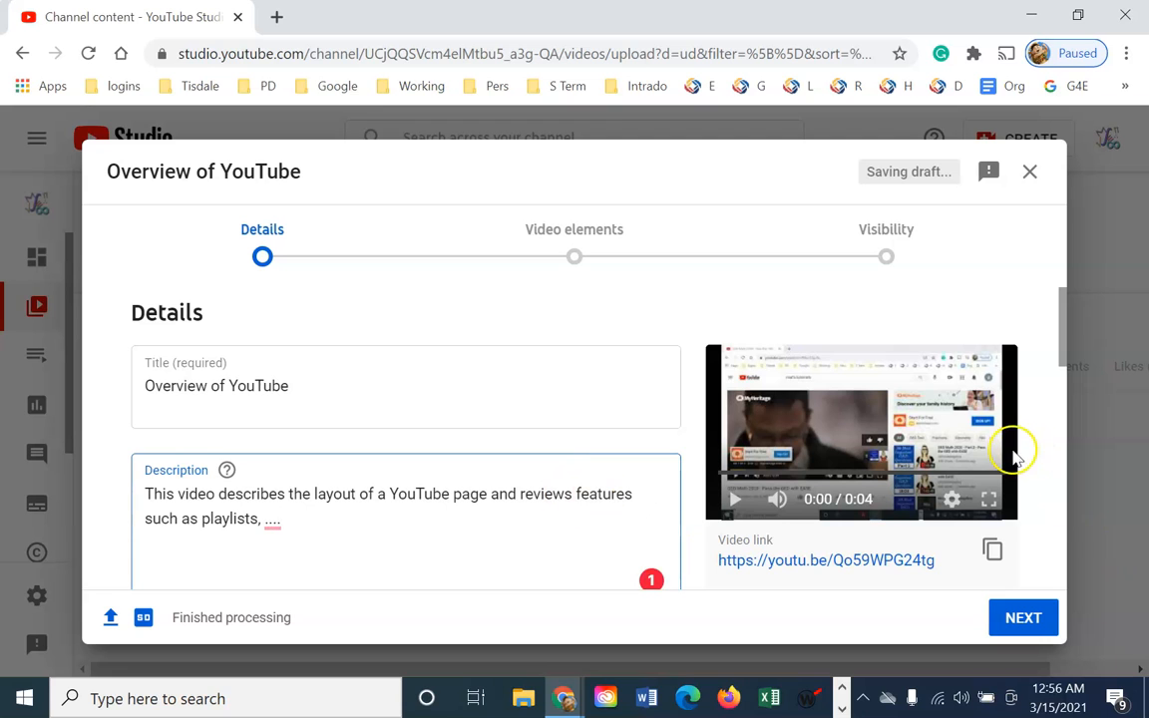
# Step: Choose the middle auto-generated image as the video's thumbnail and dismiss the browser's warning about The Great Suspender extension
pyautogui.scroll(-3, 550, 499)
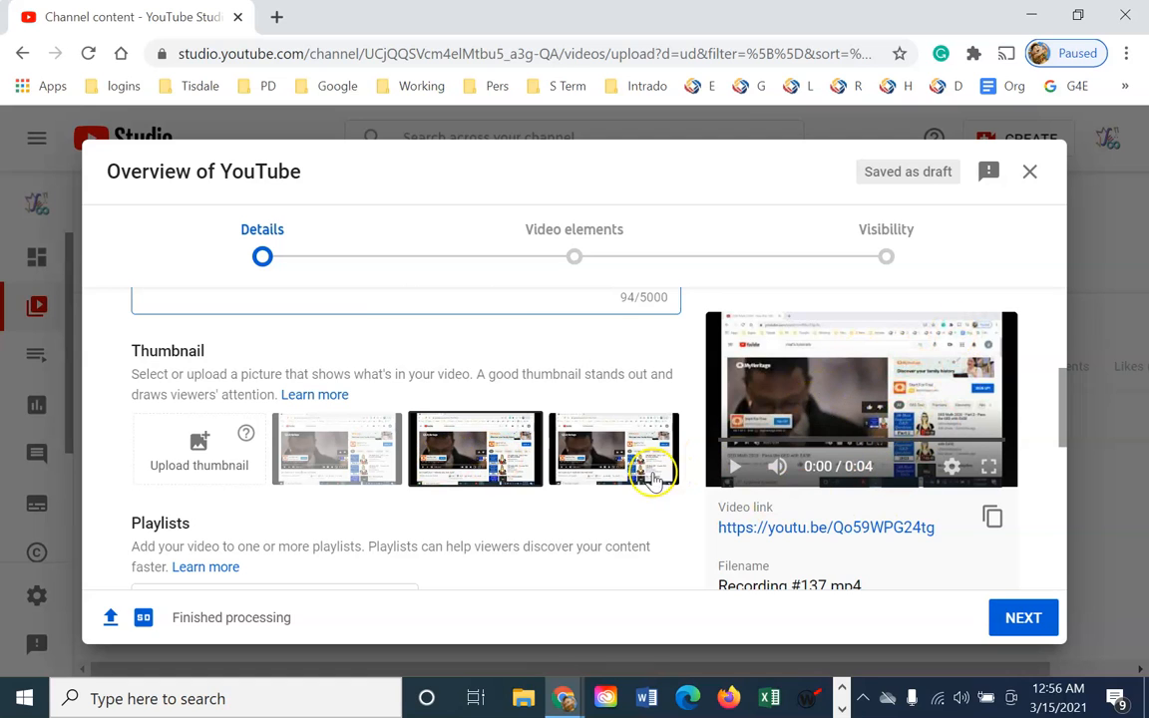
pyautogui.click(488, 459)
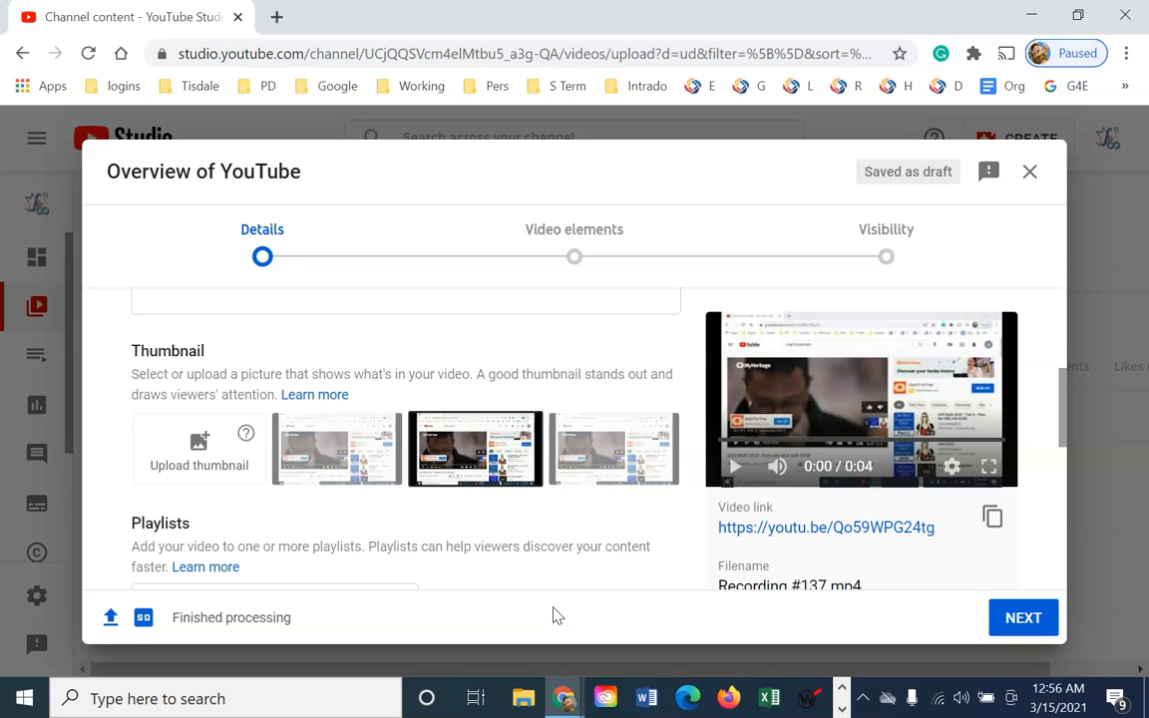
pyautogui.click(474, 566)
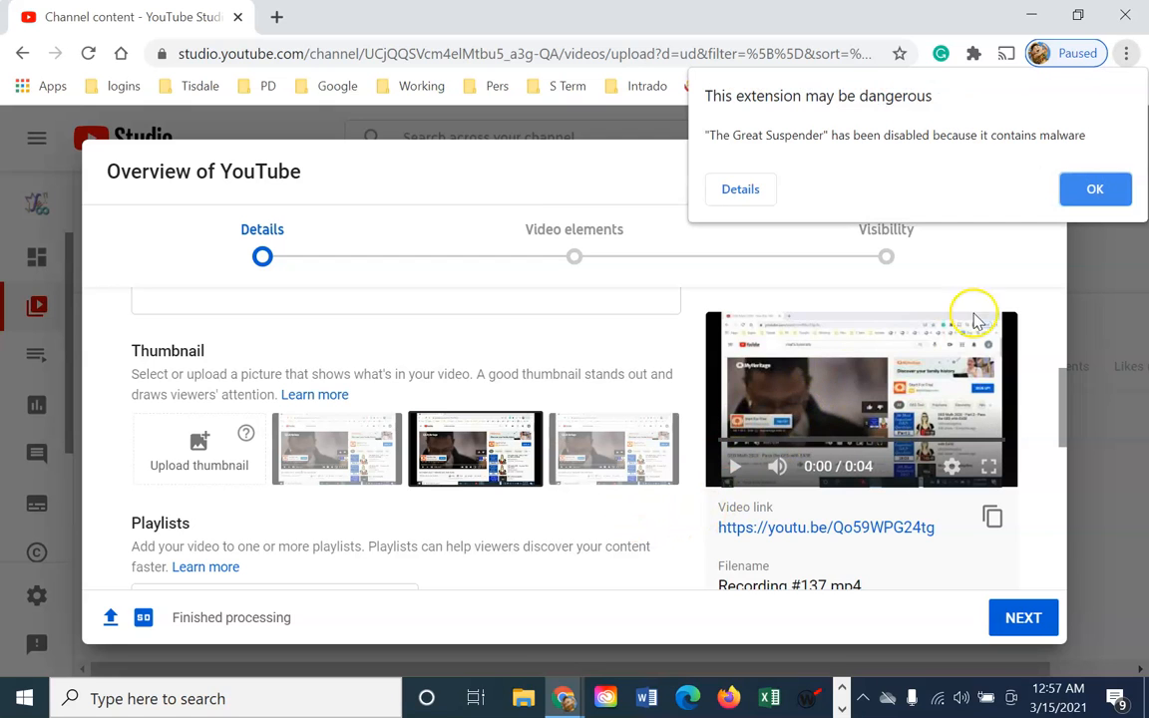
pyautogui.click(1095, 192)
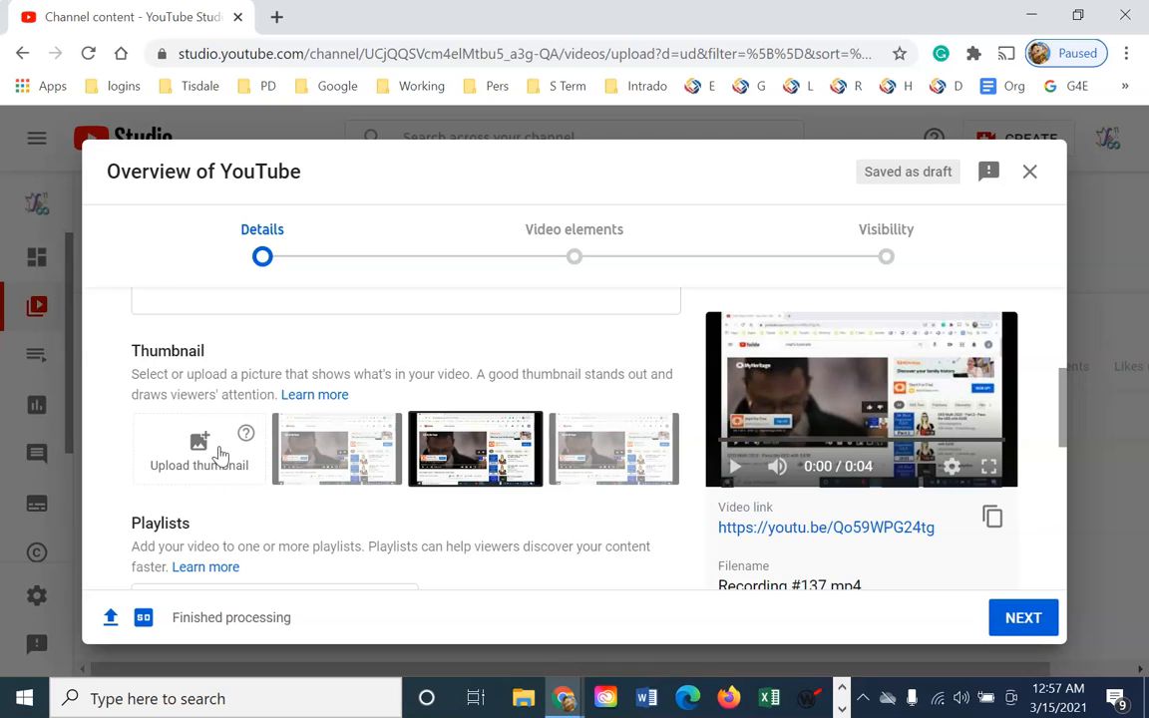
# Step: Create a new playlist titled "Creating a YouTube Channel" with Public visibility and add the video to it
pyautogui.scroll(-2, 282, 525)
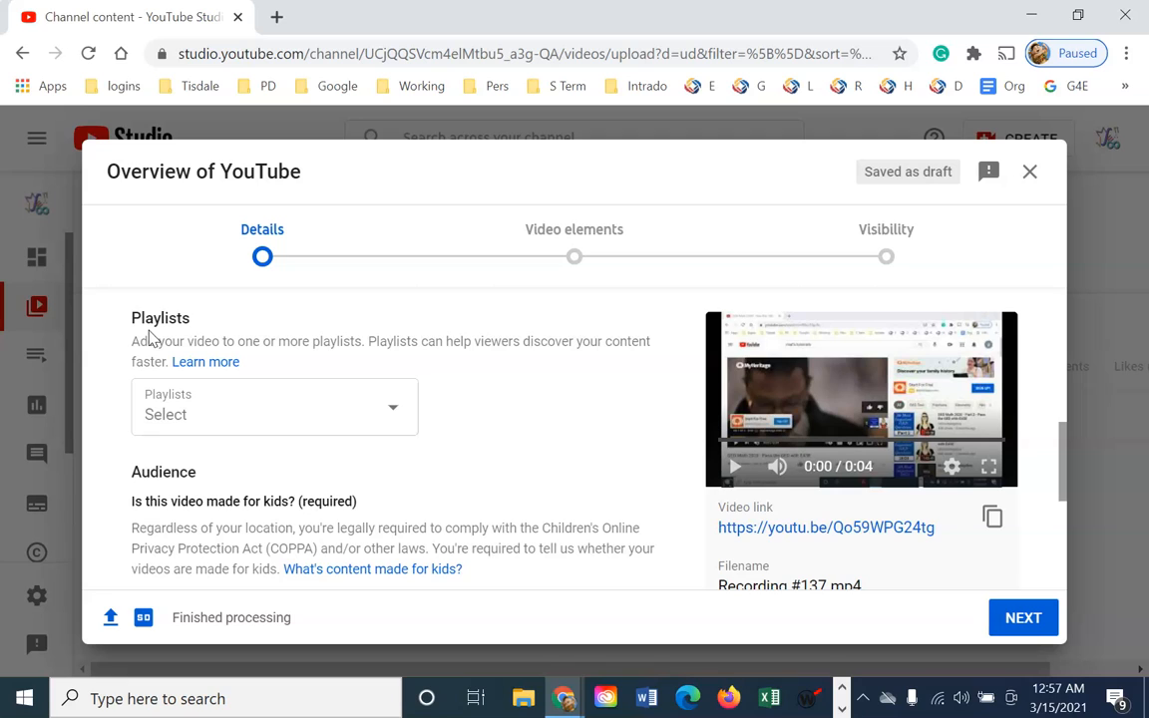
pyautogui.click(389, 409)
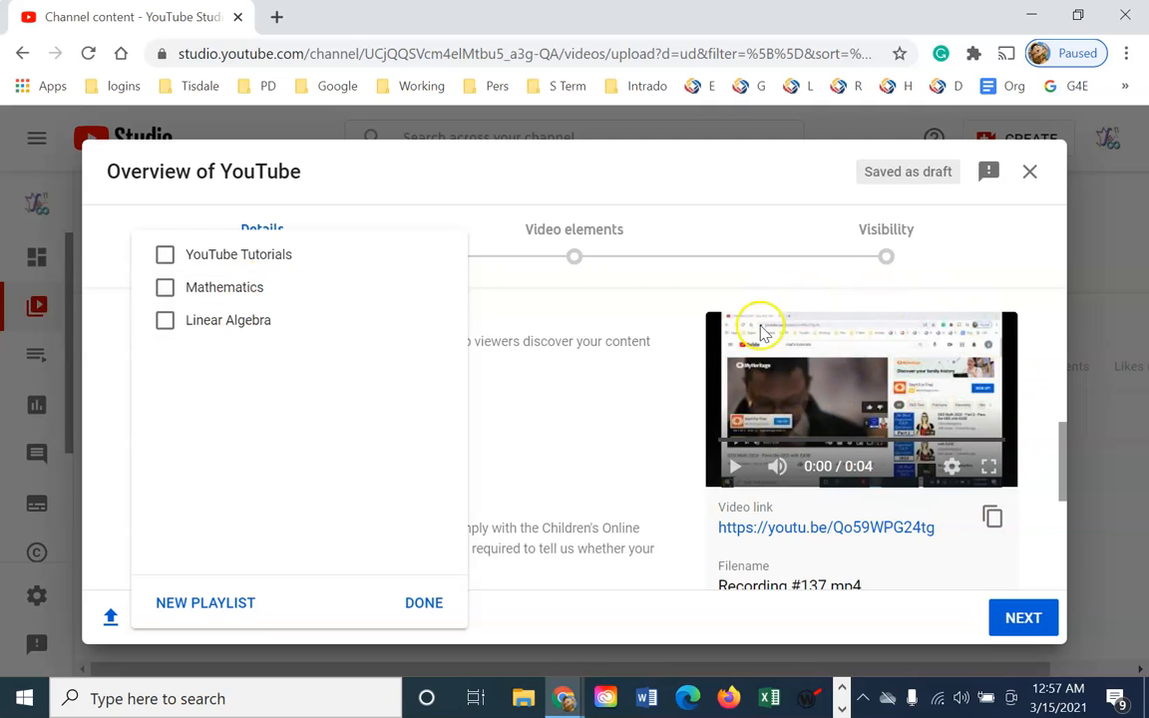
pyautogui.click(217, 608)
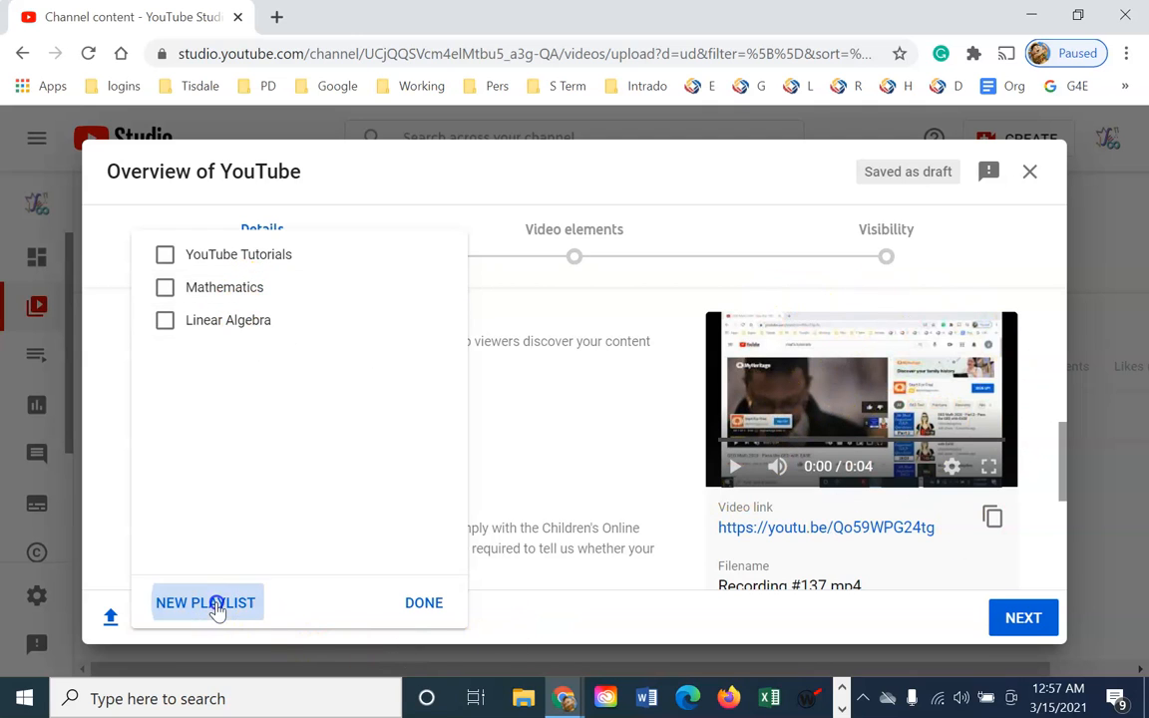
pyautogui.write('Creating a')
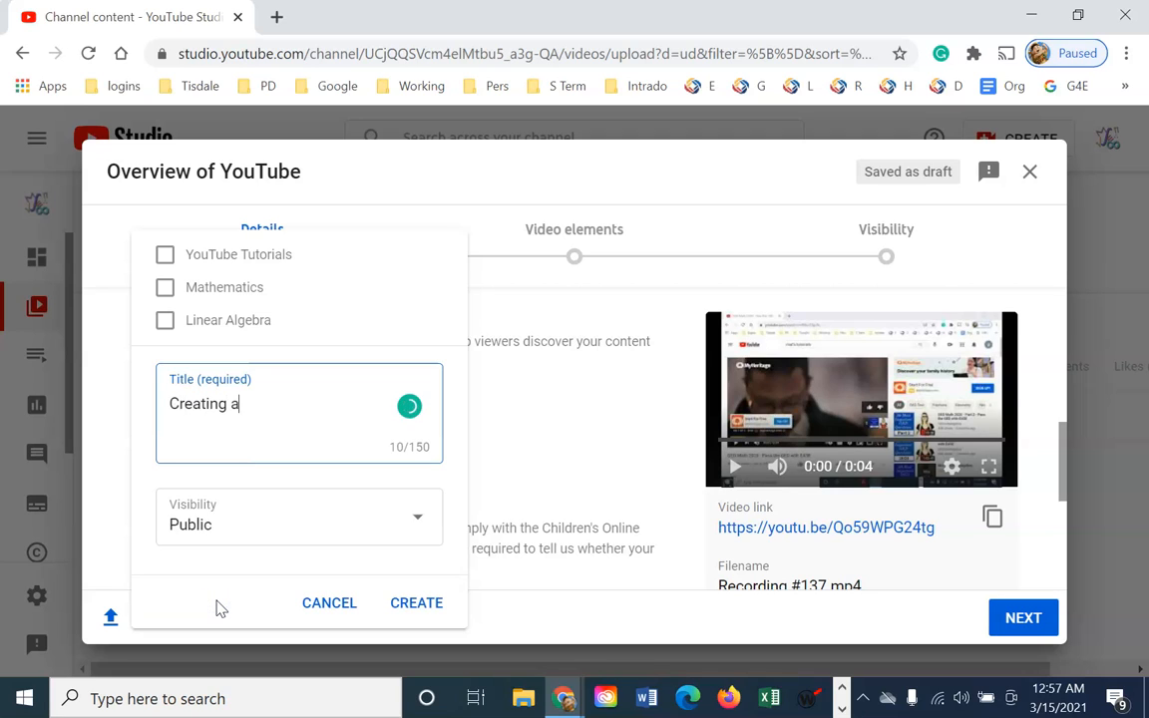
pyautogui.write('Tube Channel')
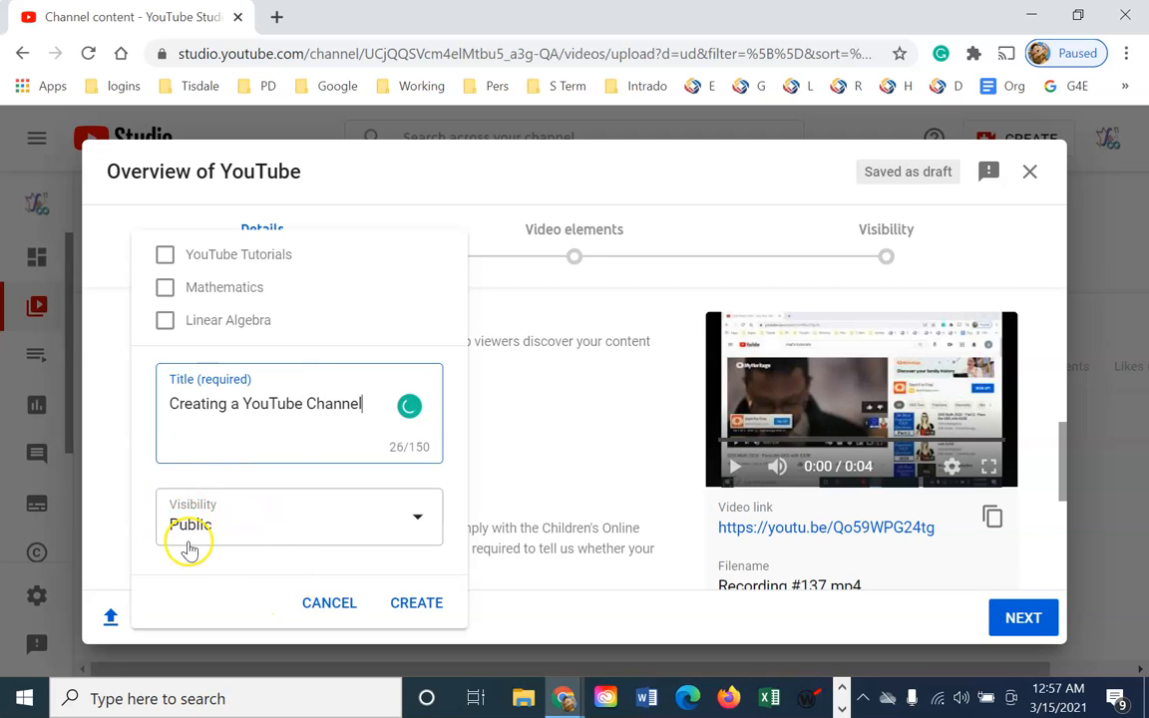
pyautogui.click(412, 522)
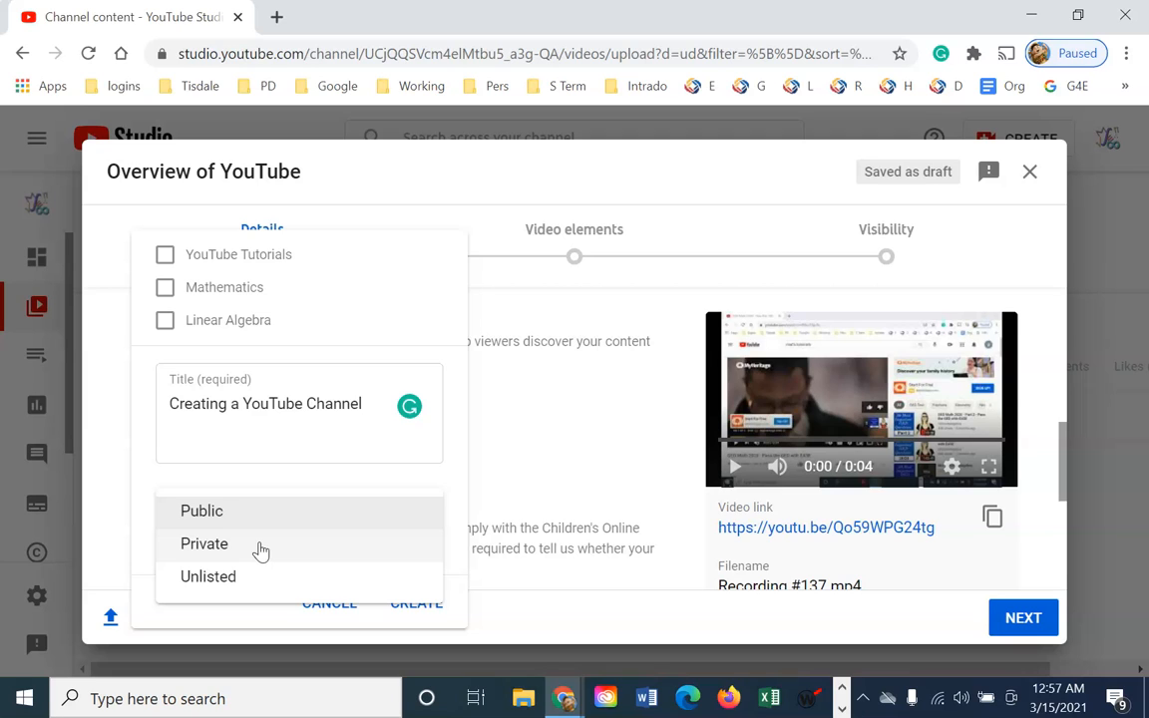
pyautogui.click(246, 579)
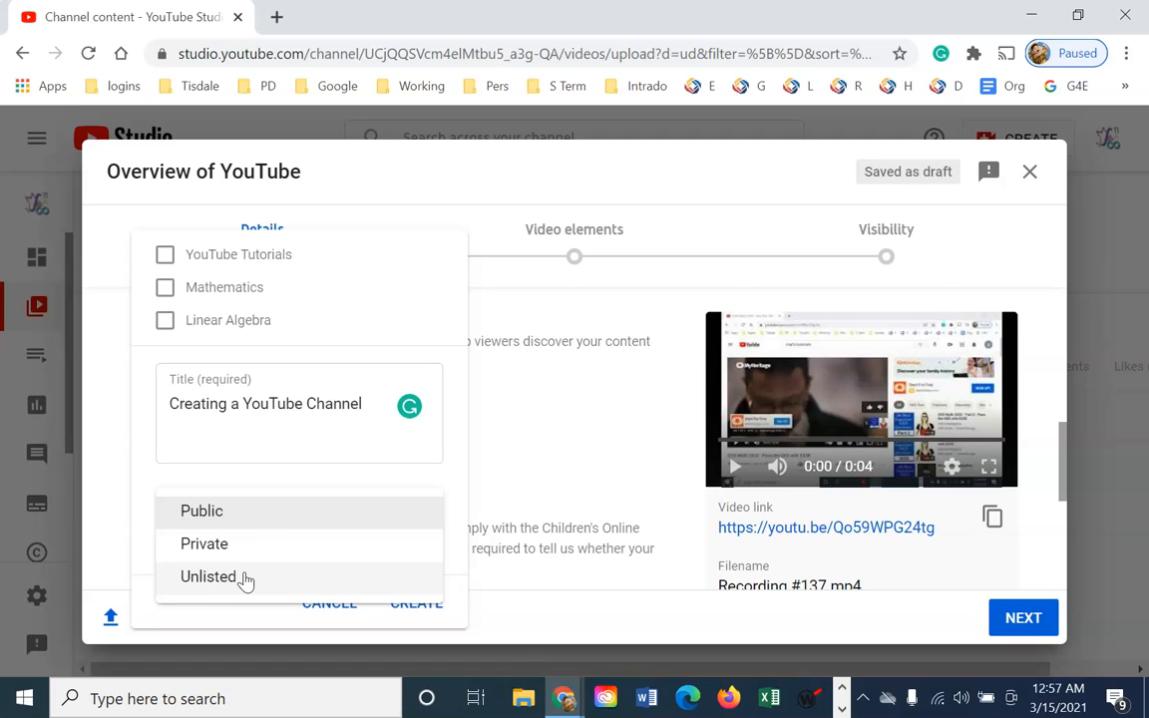
pyautogui.click(279, 512)
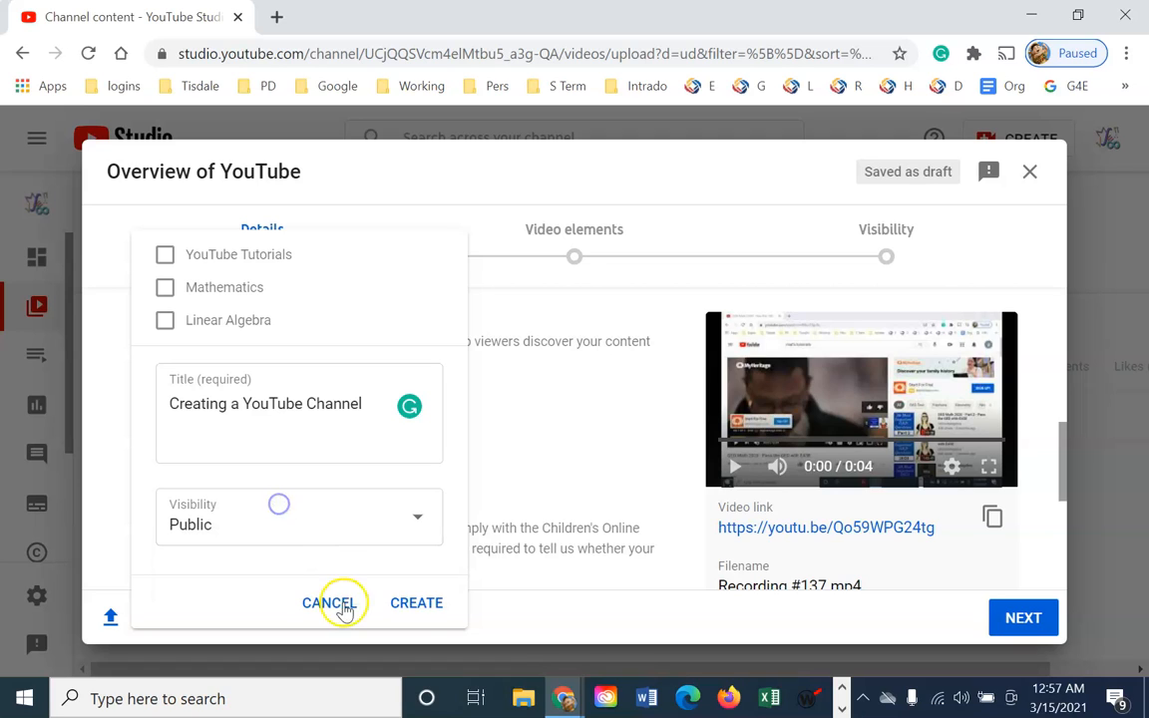
pyautogui.click(414, 604)
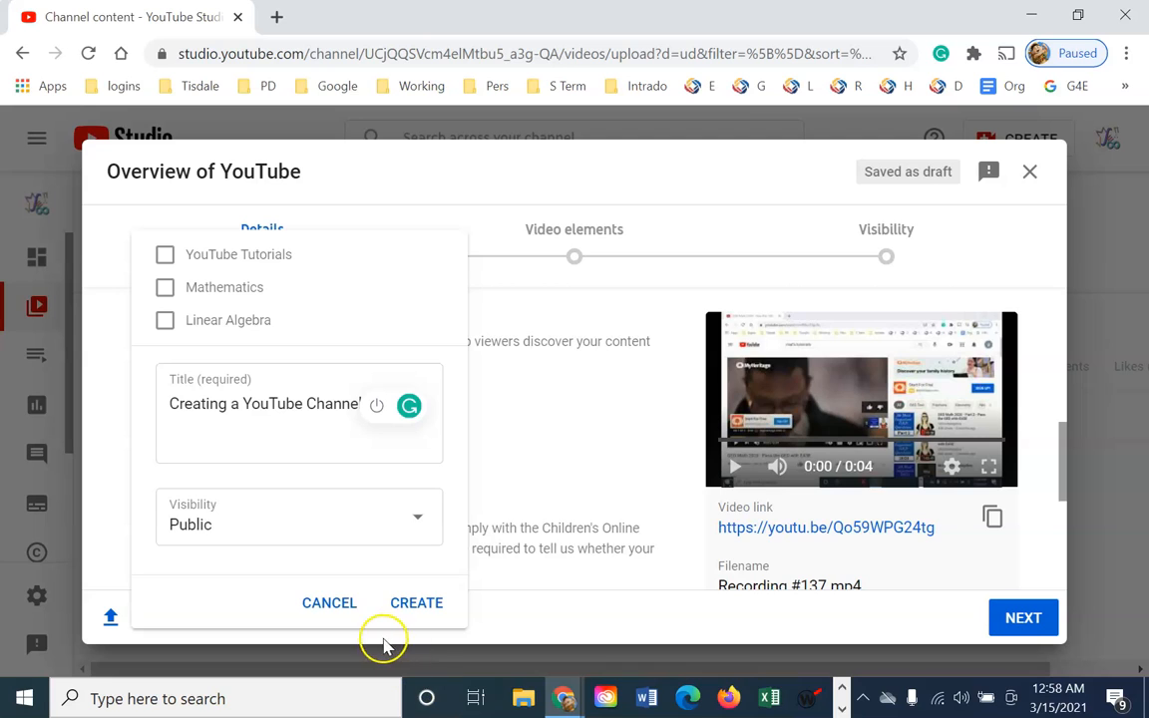
pyautogui.click(417, 604)
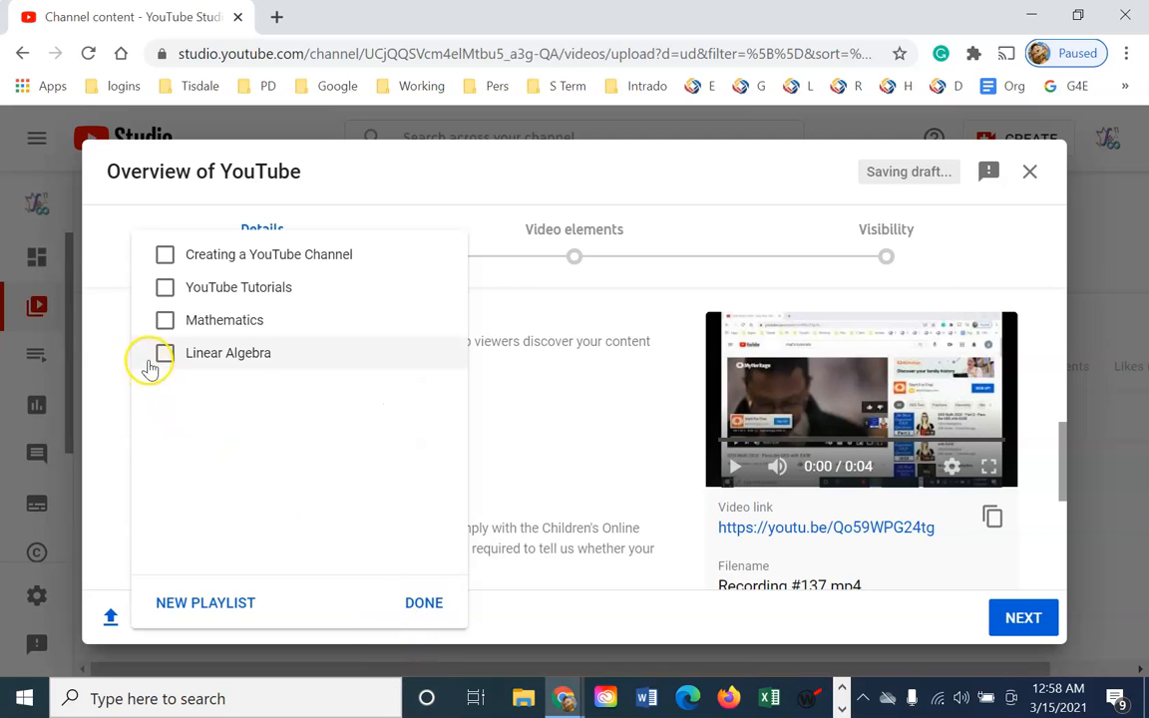
pyautogui.click(164, 256)
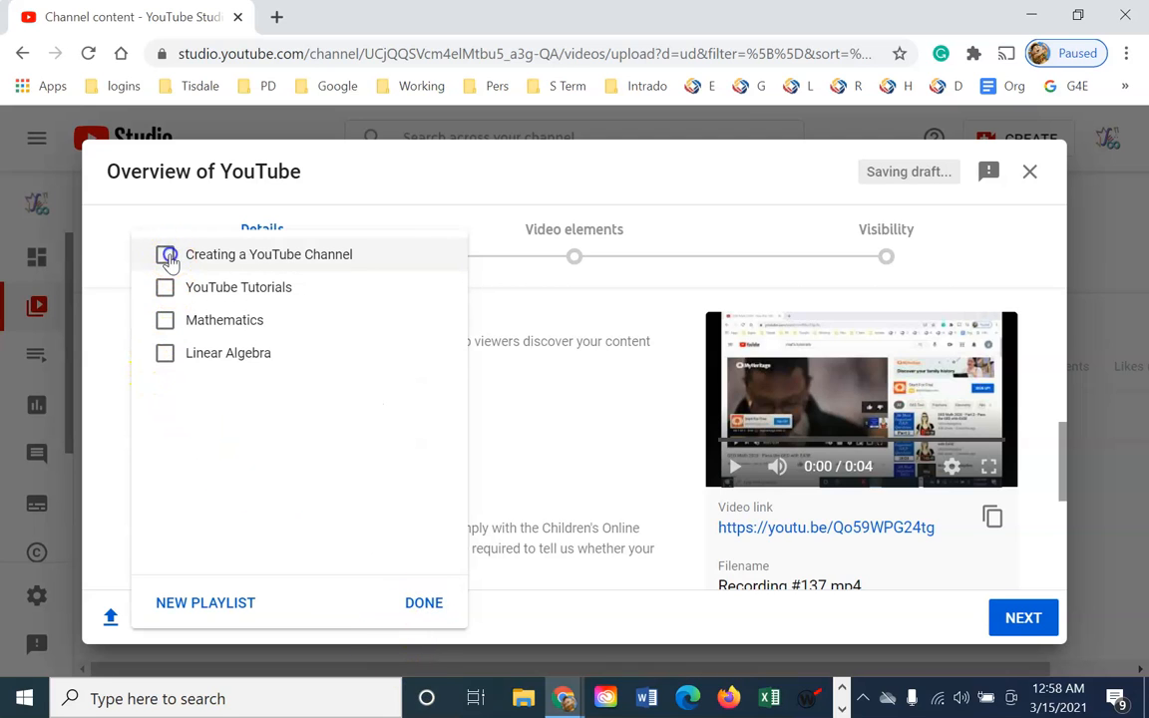
pyautogui.click(421, 616)
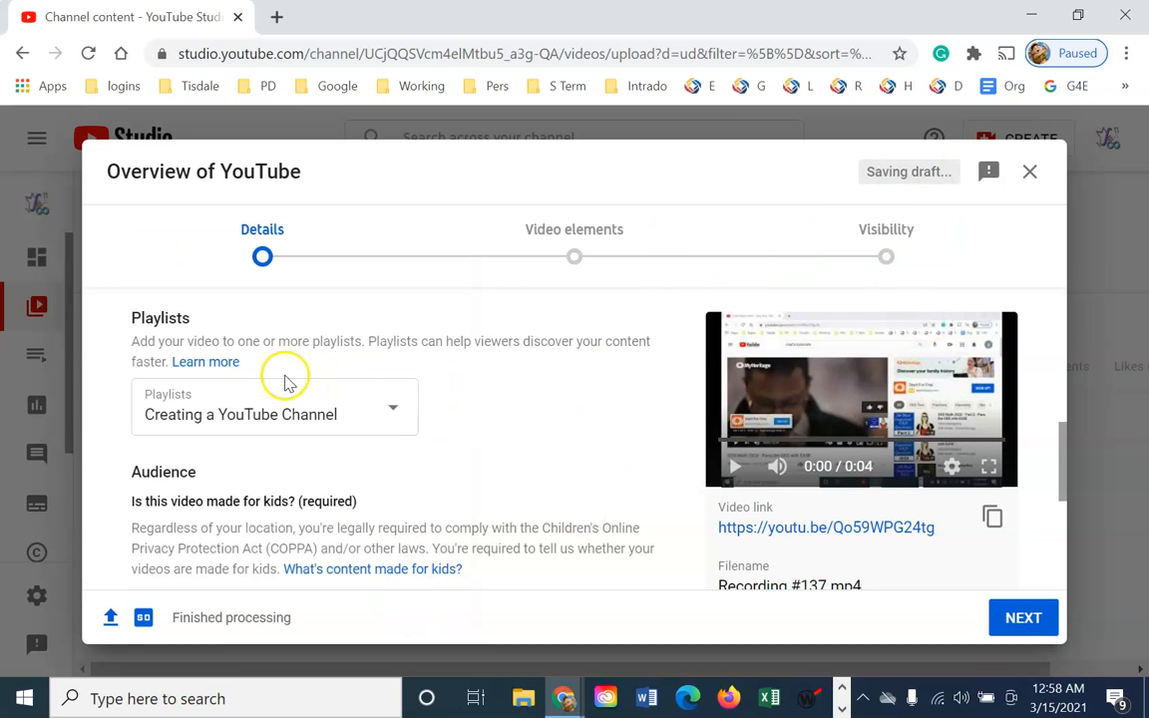
# Step: Declare in the audience settings that the video is not made for kids
pyautogui.scroll(-3, 385, 457)
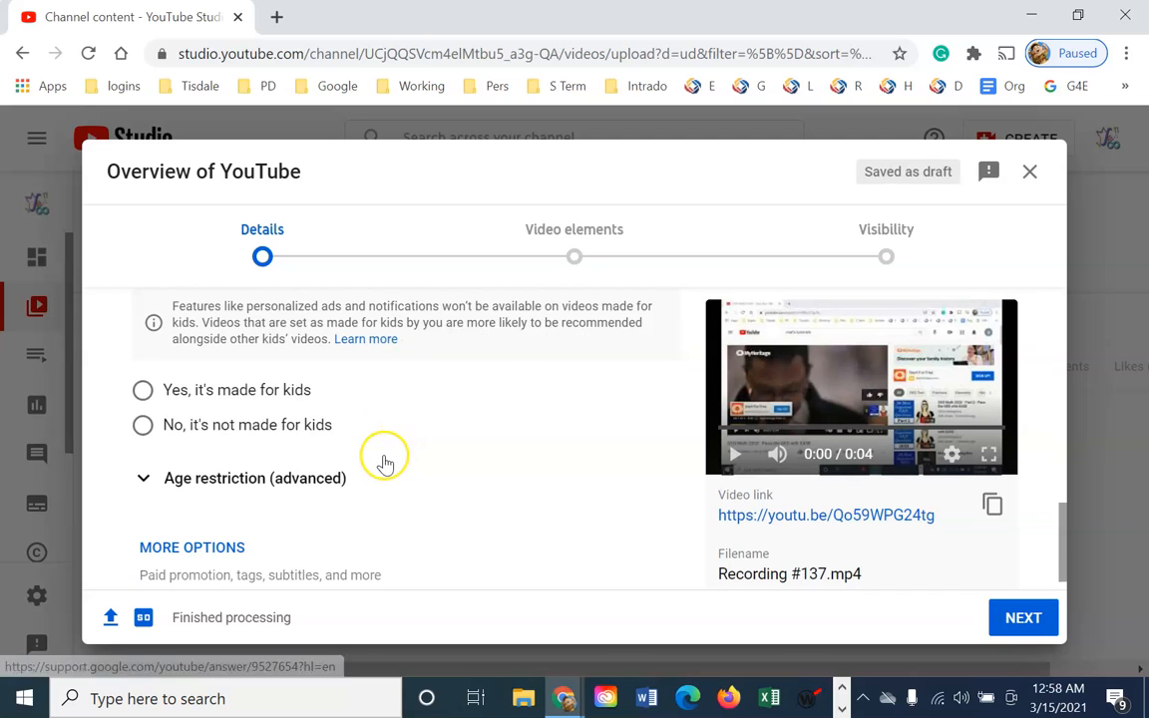
pyautogui.scroll(1, 381, 461)
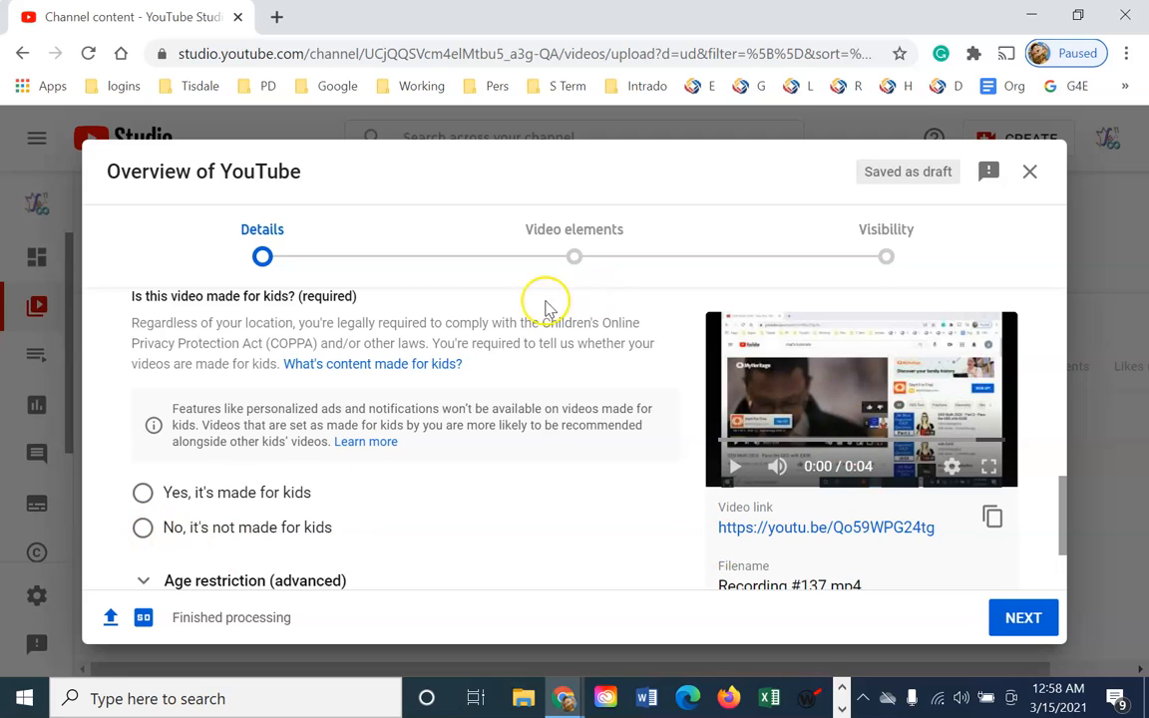
pyautogui.click(150, 535)
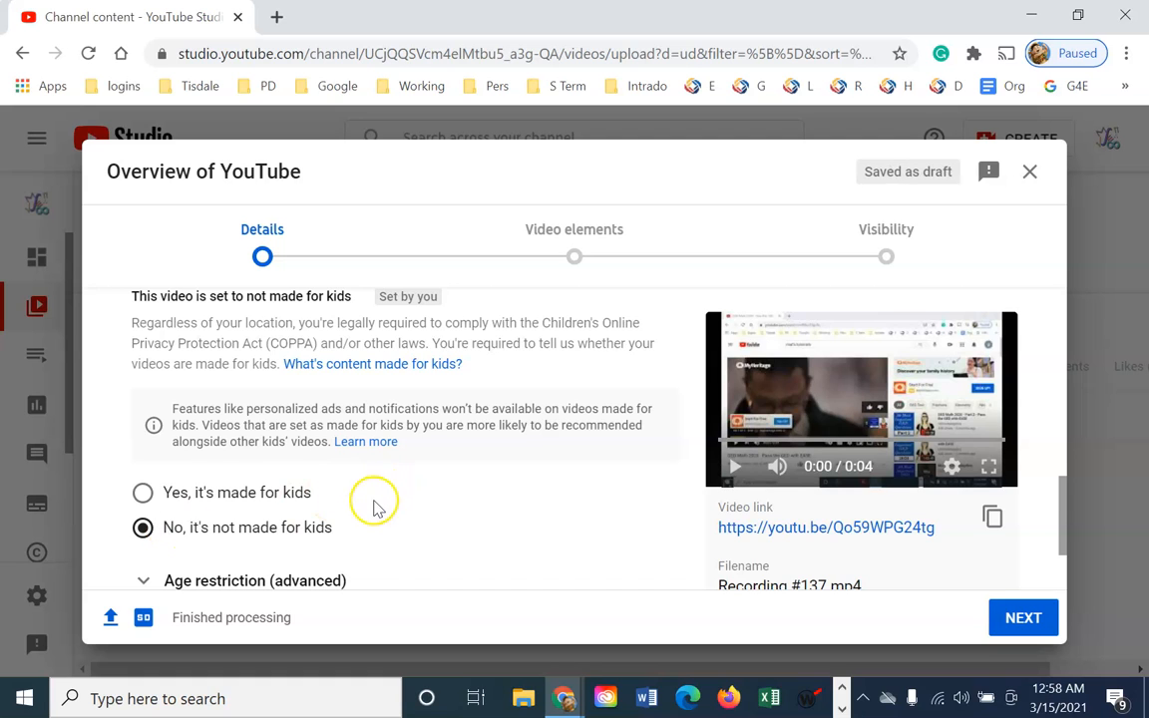
# Step: Expand the advanced age restriction settings and review the choices for restricting the video to viewers over 18
pyautogui.scroll(-2, 361, 521)
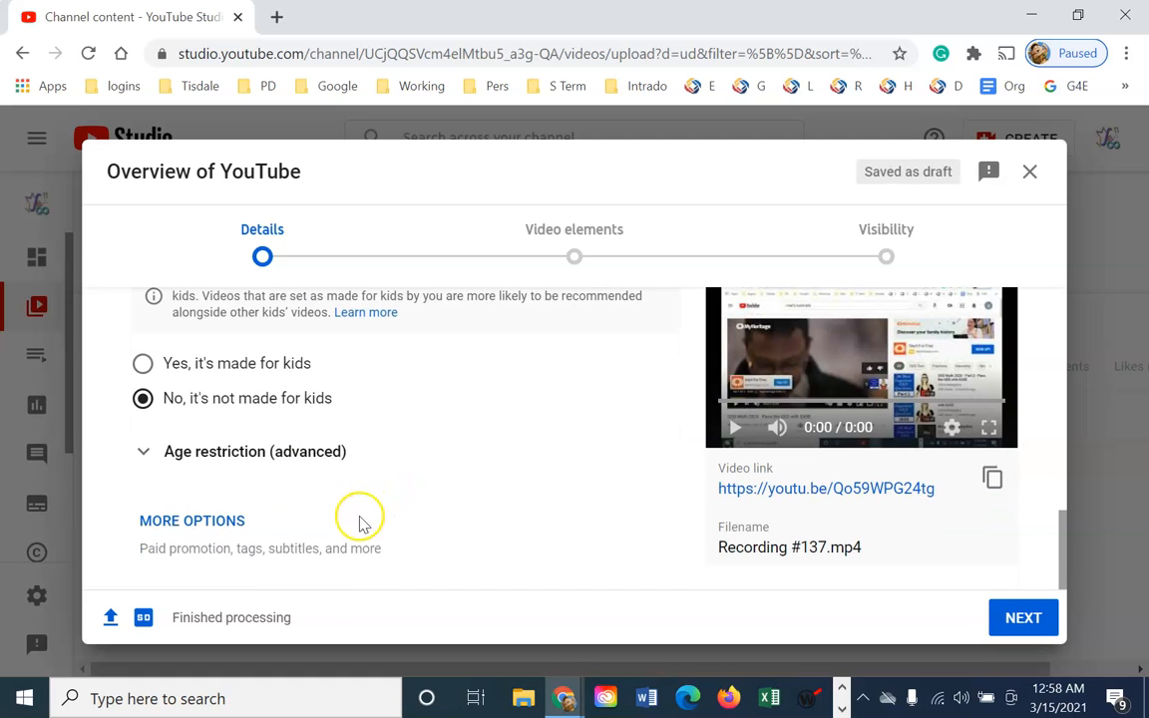
pyautogui.click(145, 454)
pyautogui.scroll(-3, 359, 513)
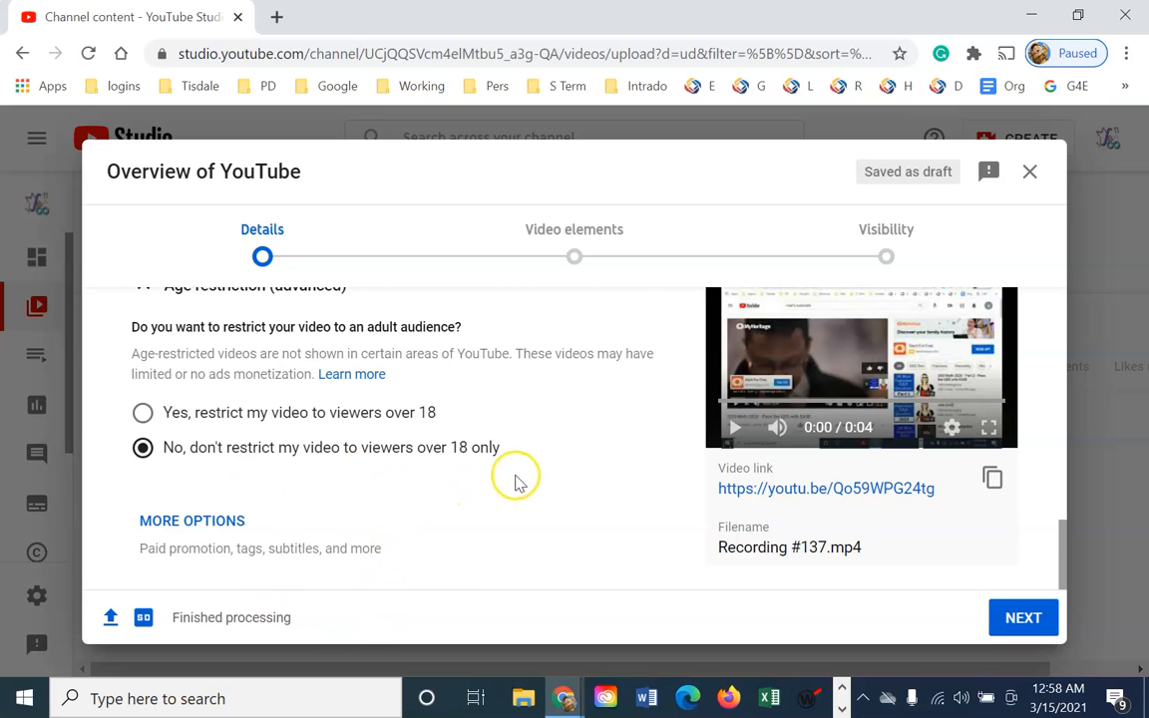
pyautogui.scroll(2, 369, 409)
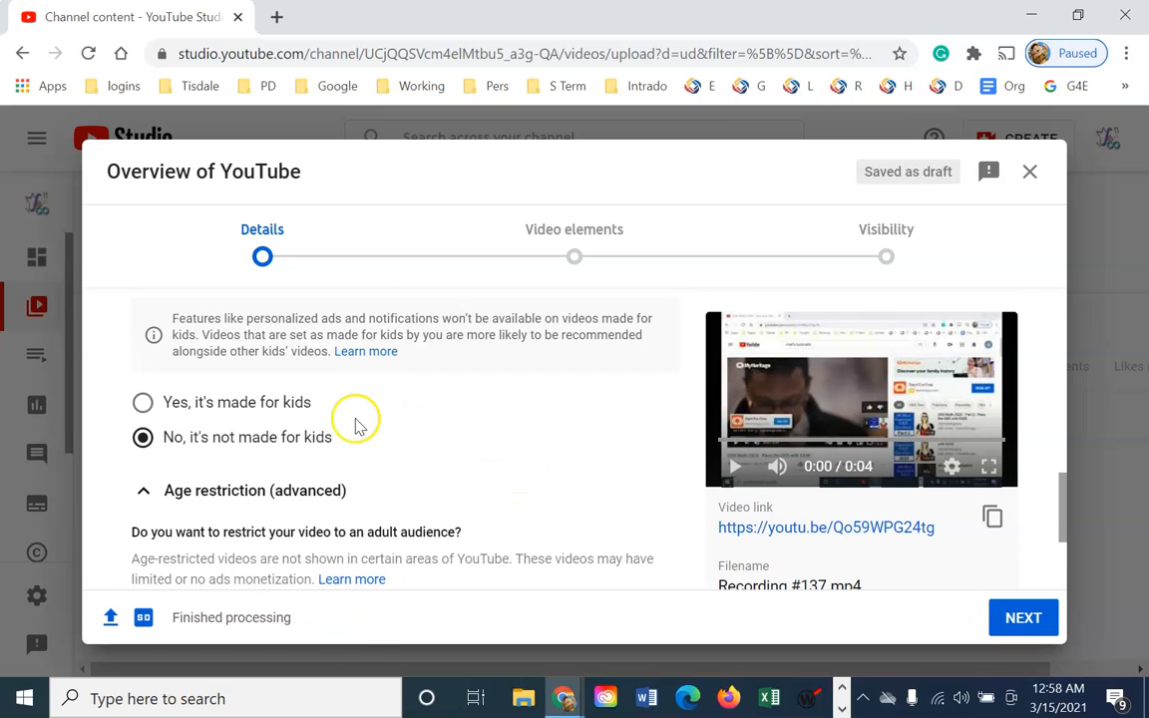
pyautogui.scroll(-2, 295, 436)
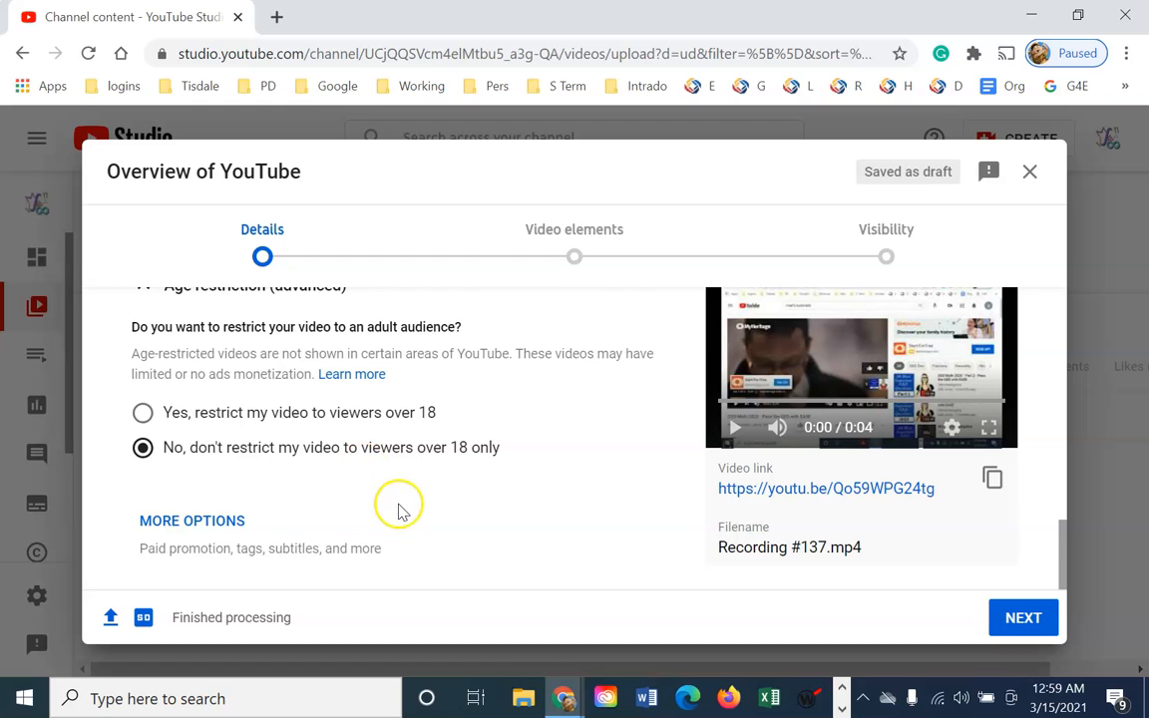
# Step: Reveal the additional video options and set the video's category to Education
pyautogui.click(199, 521)
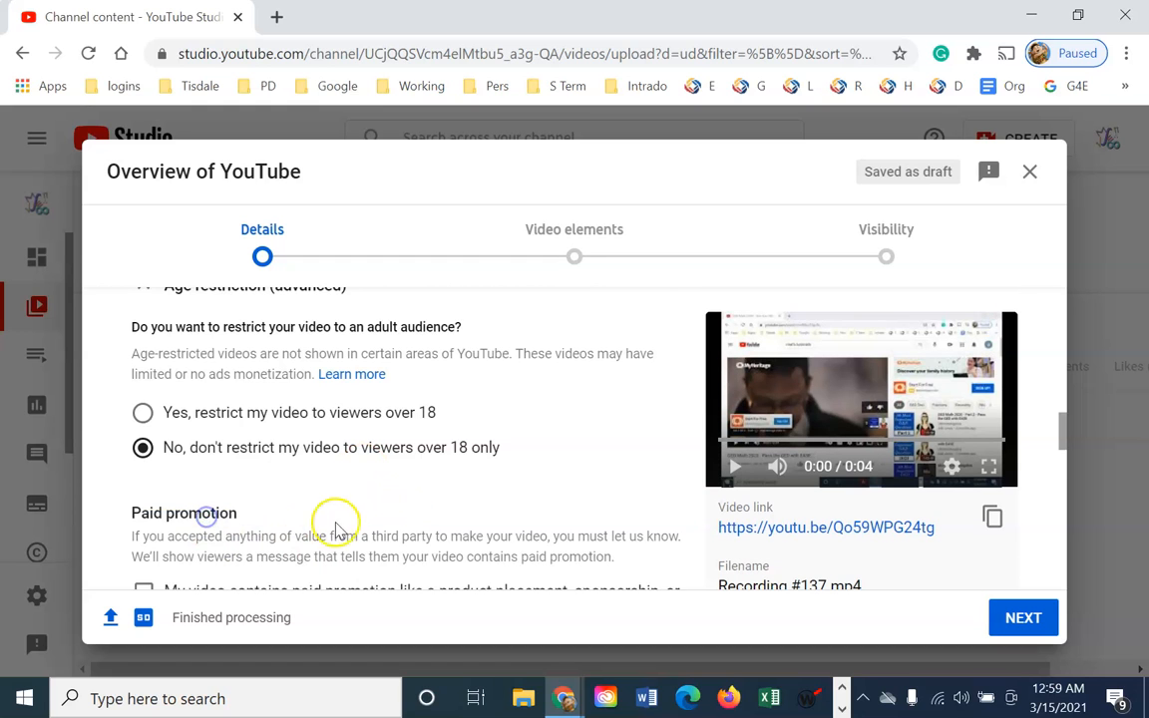
pyautogui.scroll(-2, 359, 521)
pyautogui.scroll(2, 355, 517)
pyautogui.scroll(-1, 355, 518)
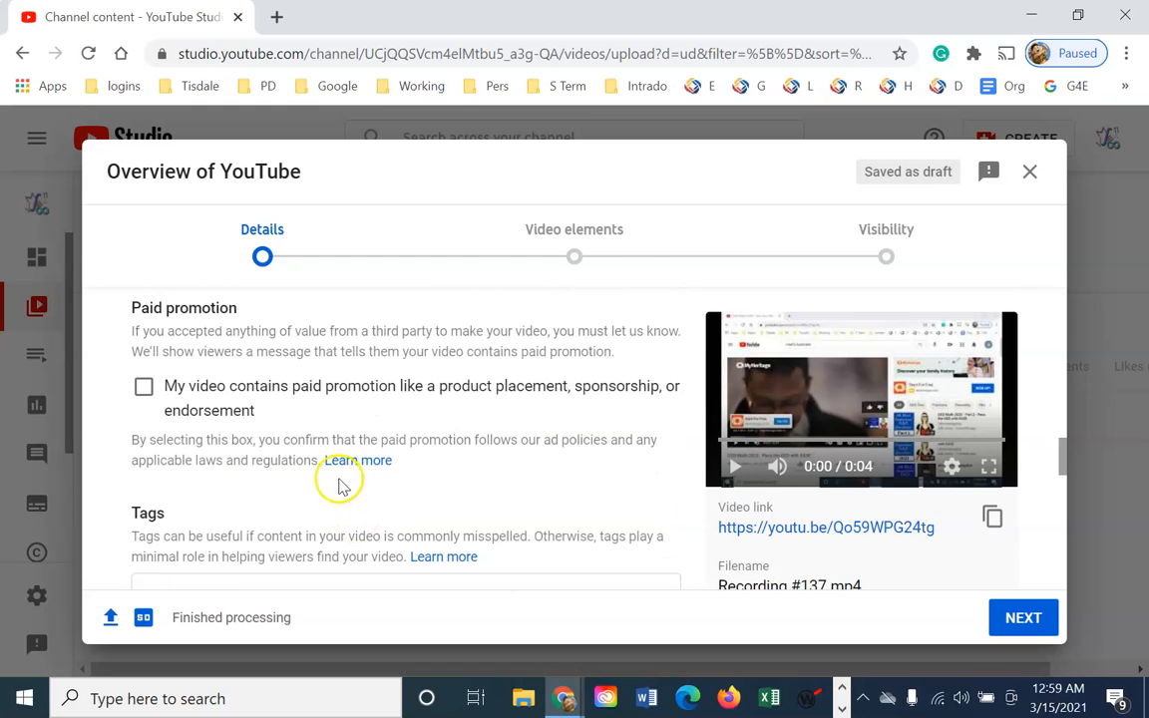
pyautogui.scroll(-2, 239, 399)
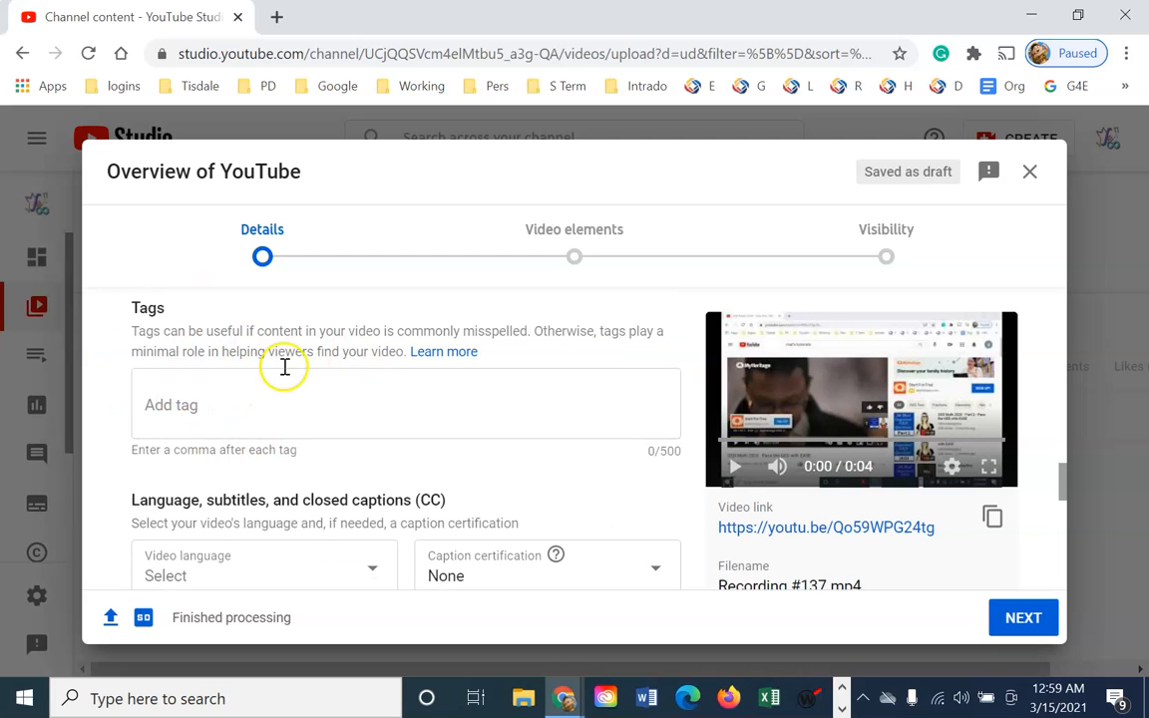
pyautogui.scroll(-1, 285, 391)
pyautogui.scroll(-2, 299, 429)
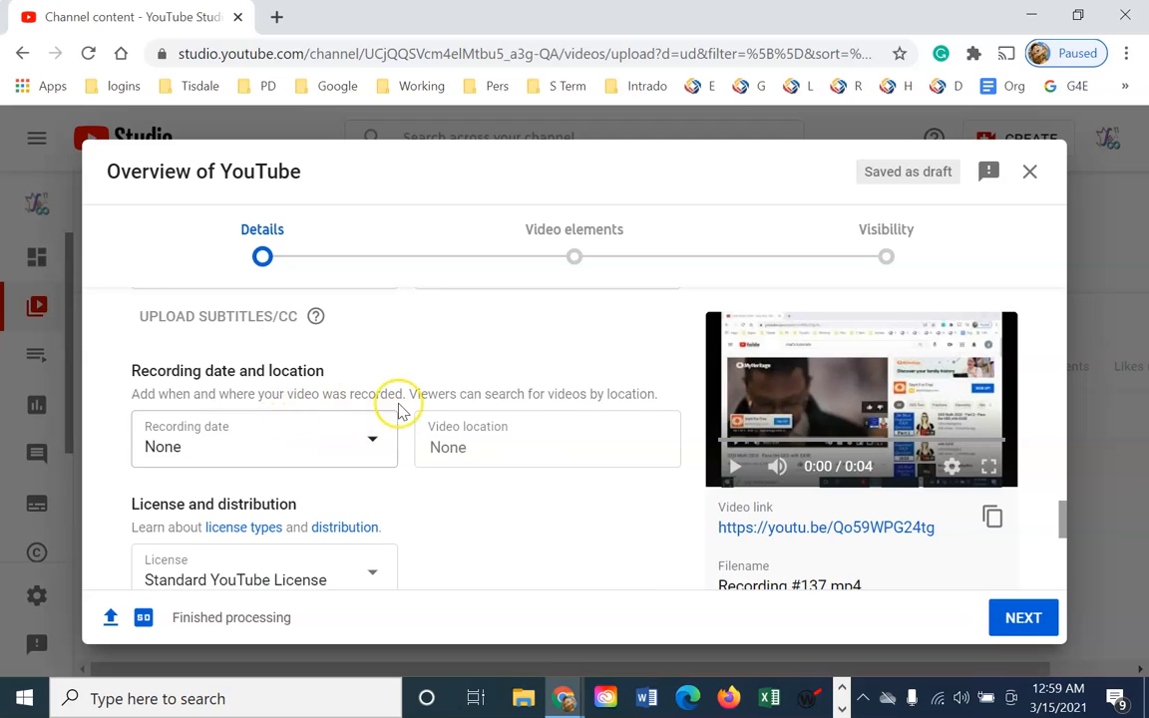
pyautogui.scroll(-1, 334, 487)
pyautogui.scroll(-3, 327, 487)
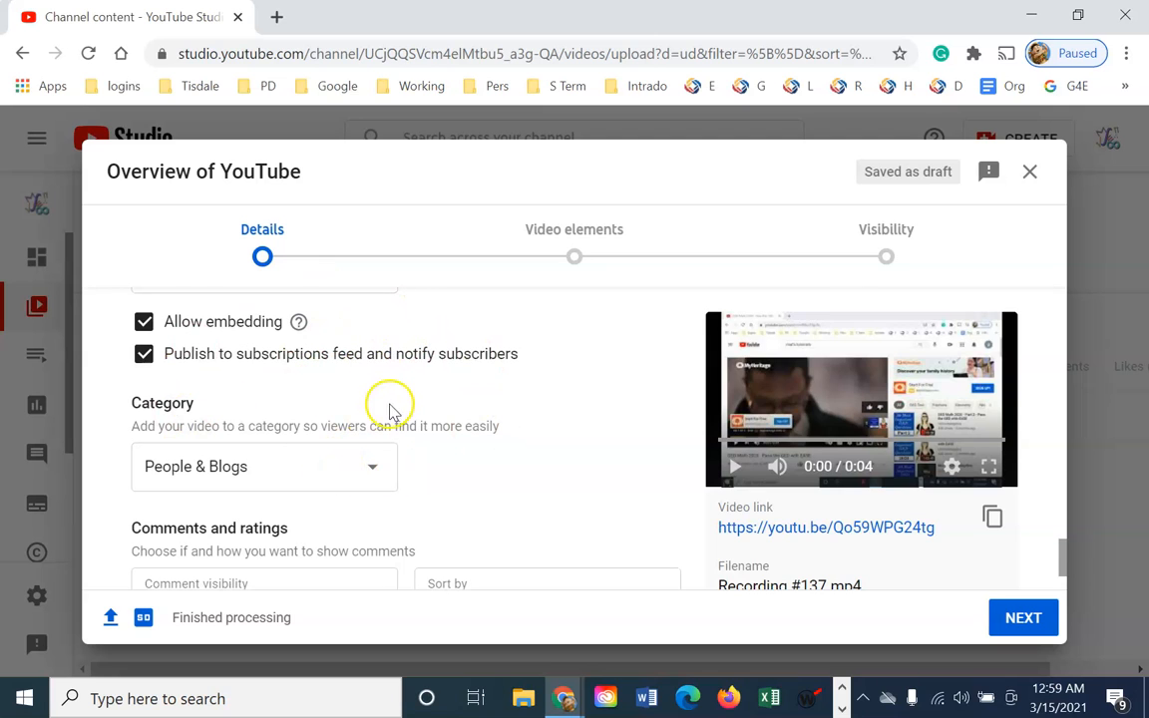
pyautogui.click(374, 467)
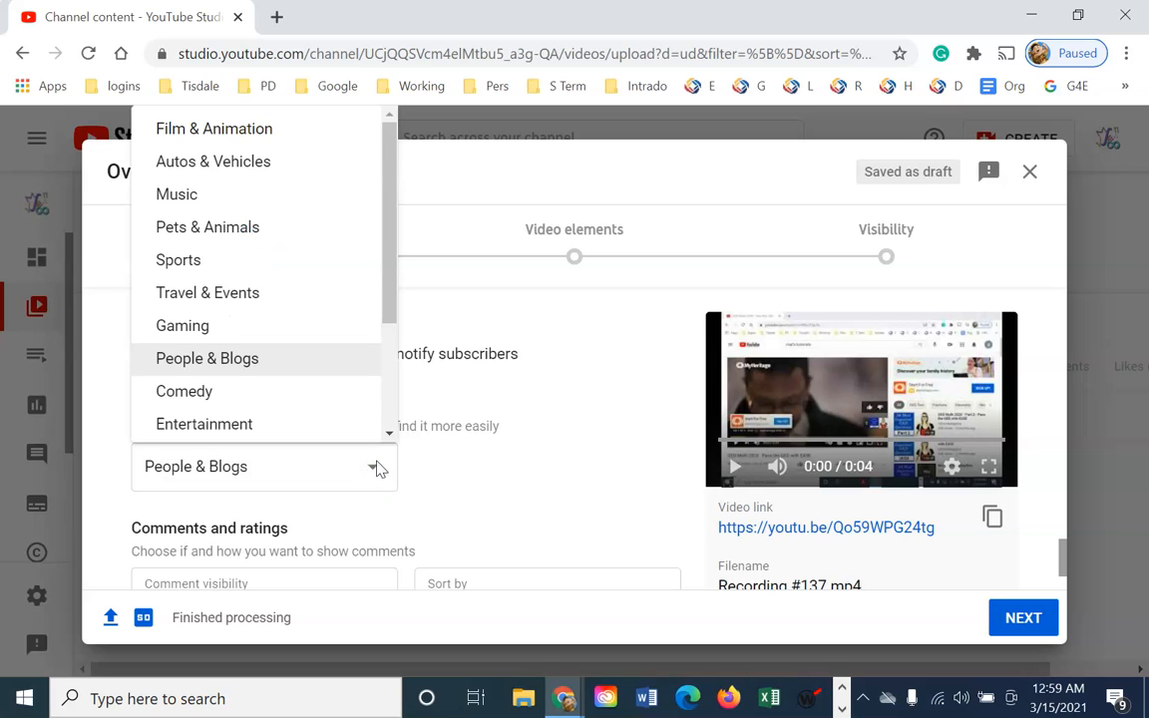
pyautogui.moveTo(393, 304); pyautogui.dragTo(389, 395)
pyautogui.click(257, 379)
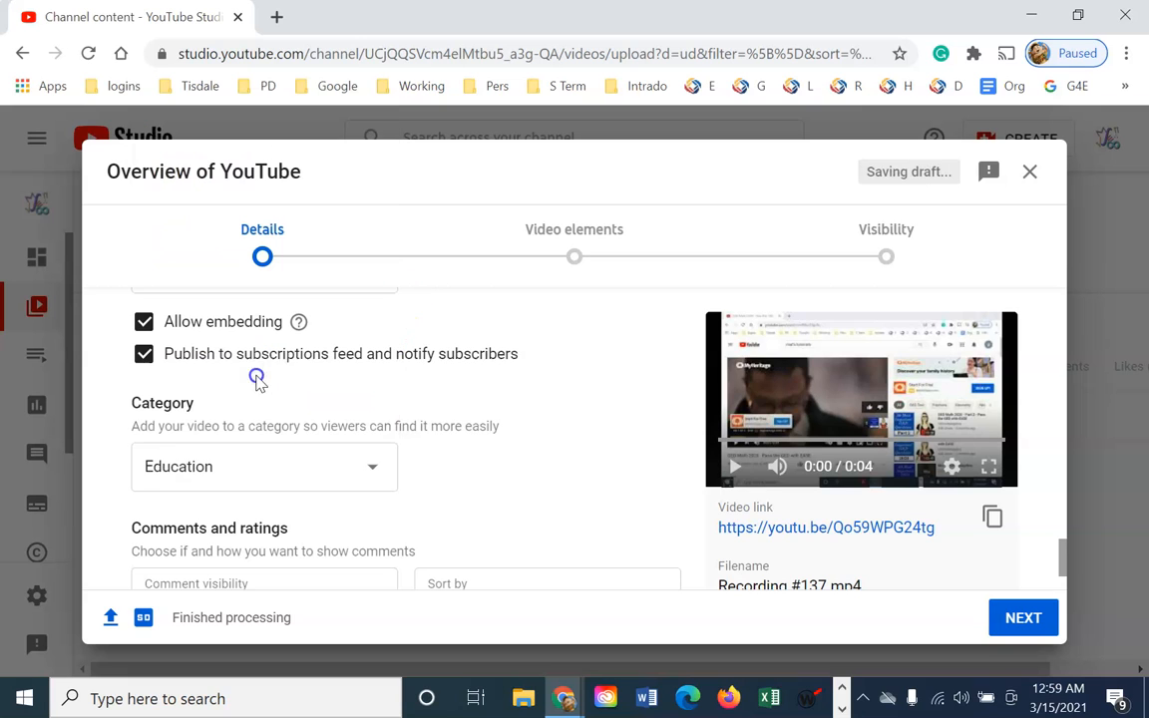
# Step: Set the video's comment visibility to Disable comments
pyautogui.scroll(-1, 417, 489)
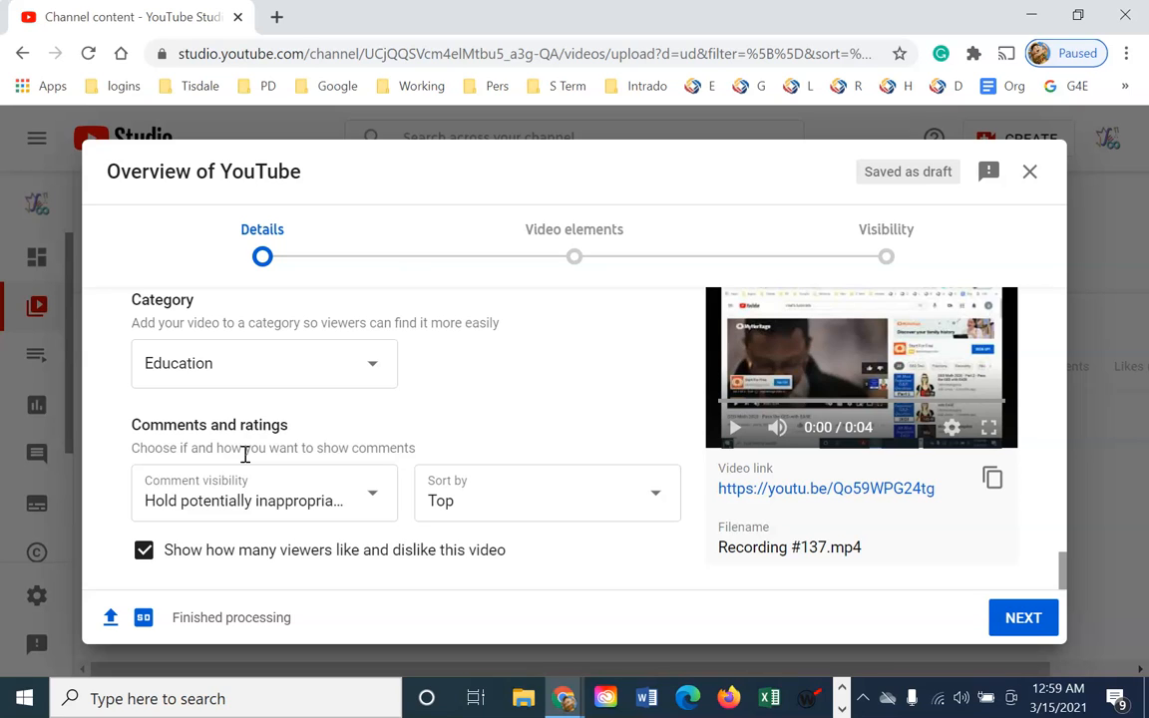
pyautogui.click(371, 496)
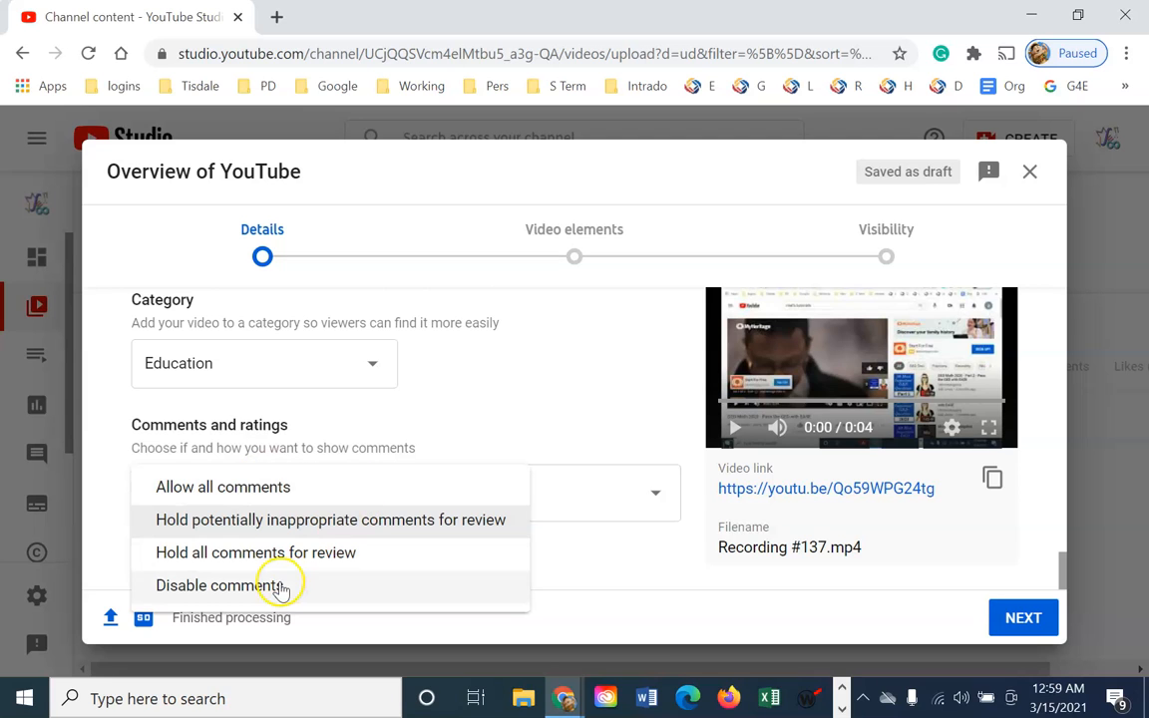
pyautogui.click(280, 587)
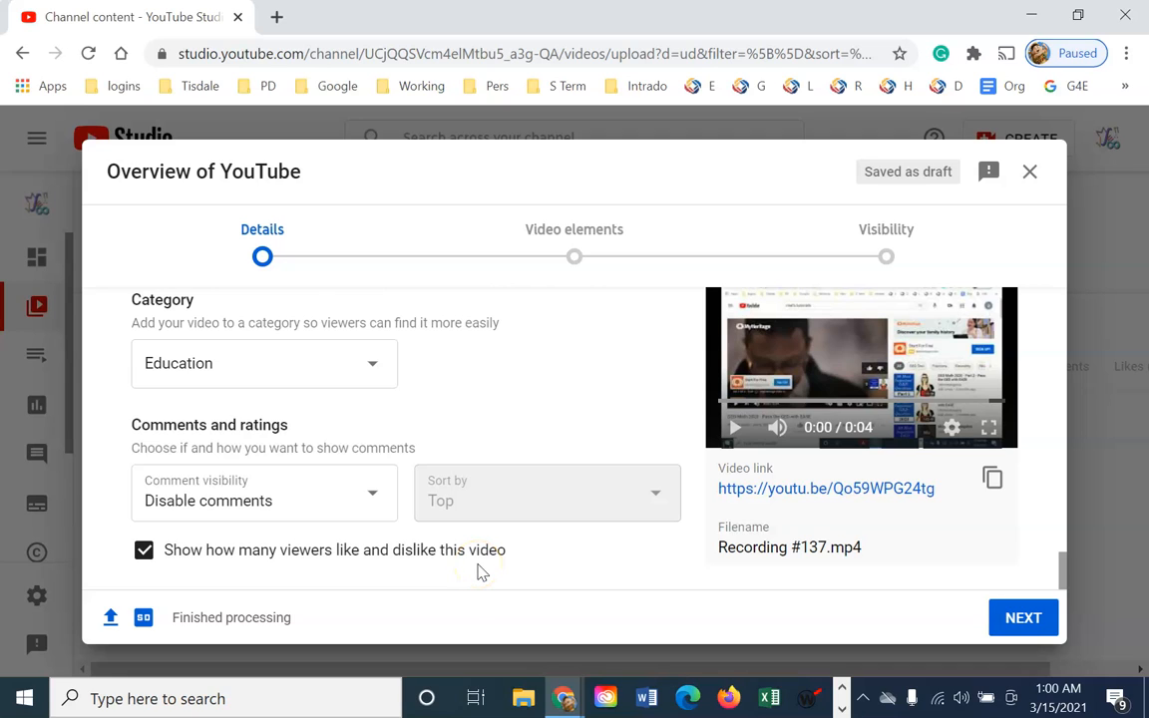
# Step: Turn off showing how many viewers like and dislike the video, and turn it back on
pyautogui.click(143, 551)
pyautogui.click(143, 552)
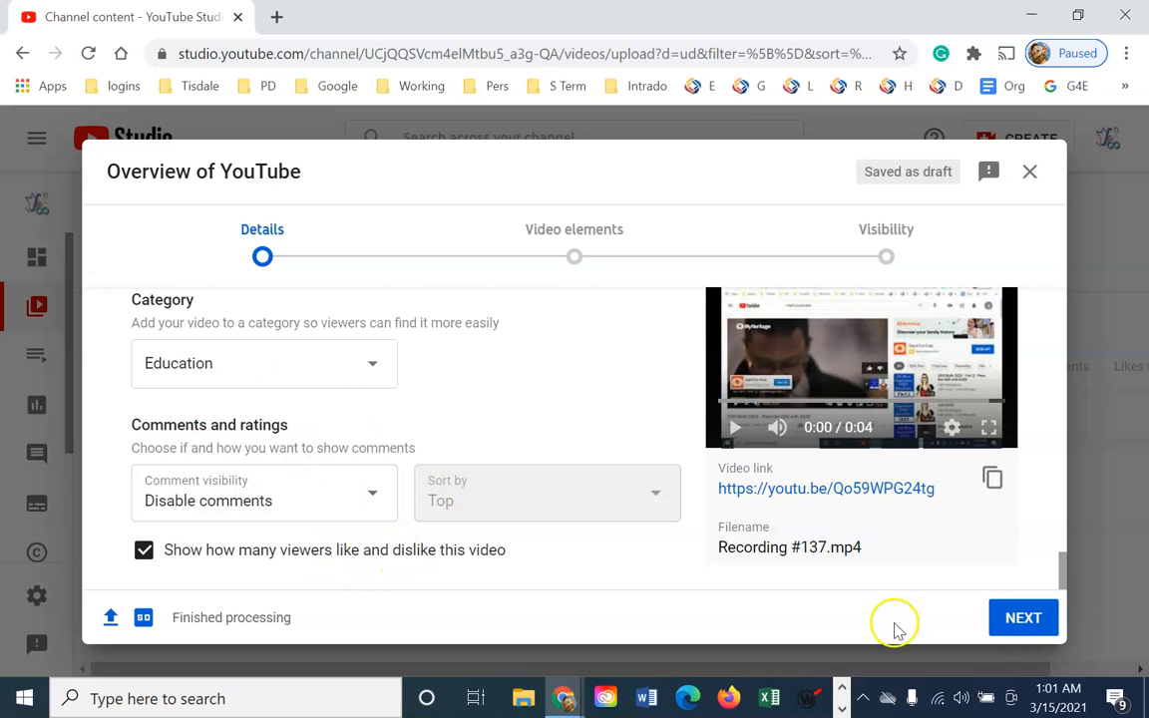
pyautogui.scroll(3, 922, 579)
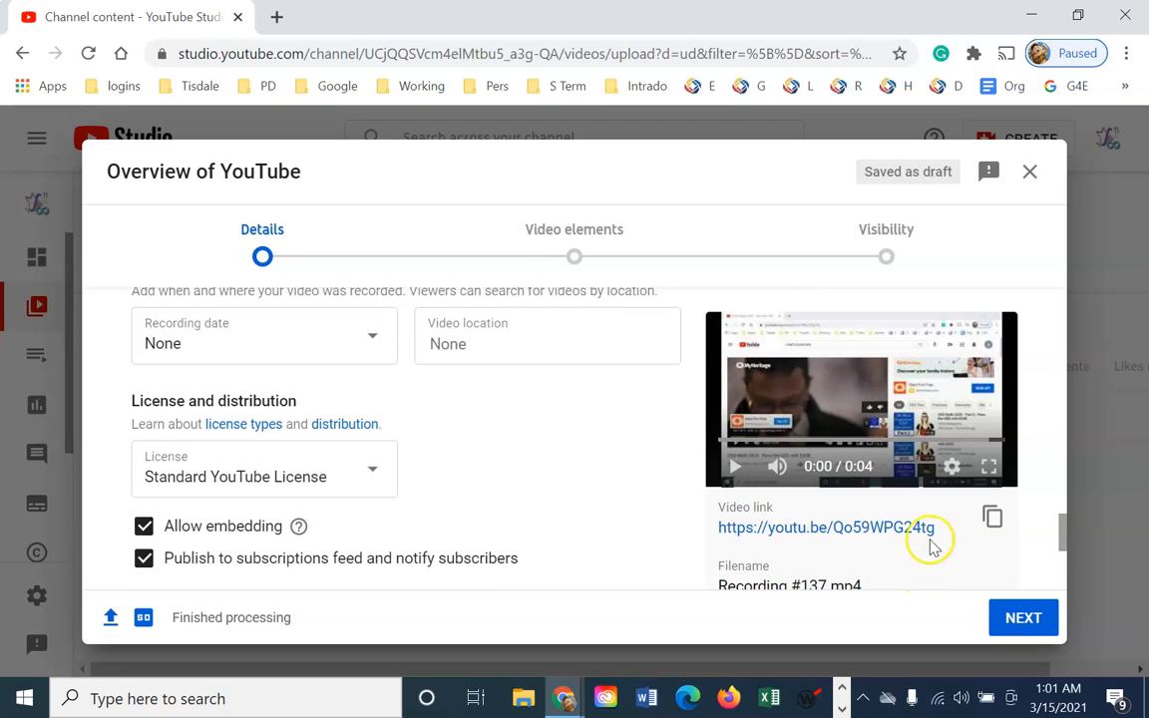
pyautogui.scroll(-3, 930, 542)
pyautogui.scroll(10, 890, 464)
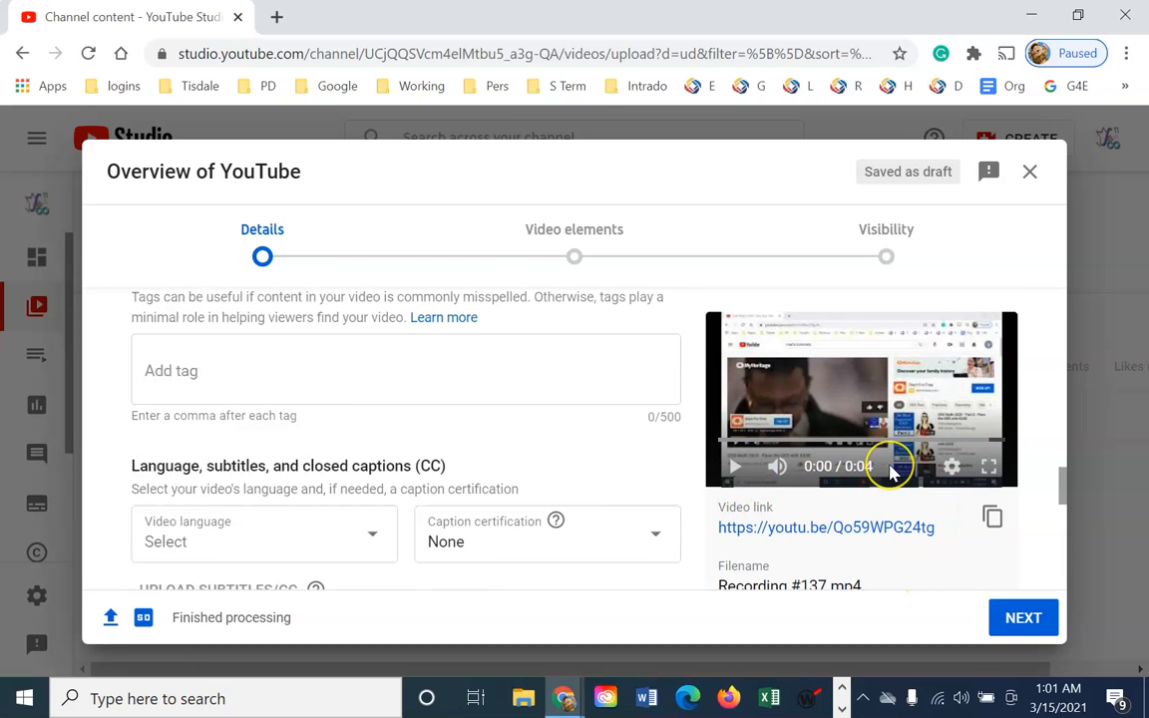
# Step: Skip the end screen and cards, and set the video's visibility to Public
pyautogui.click(1022, 618)
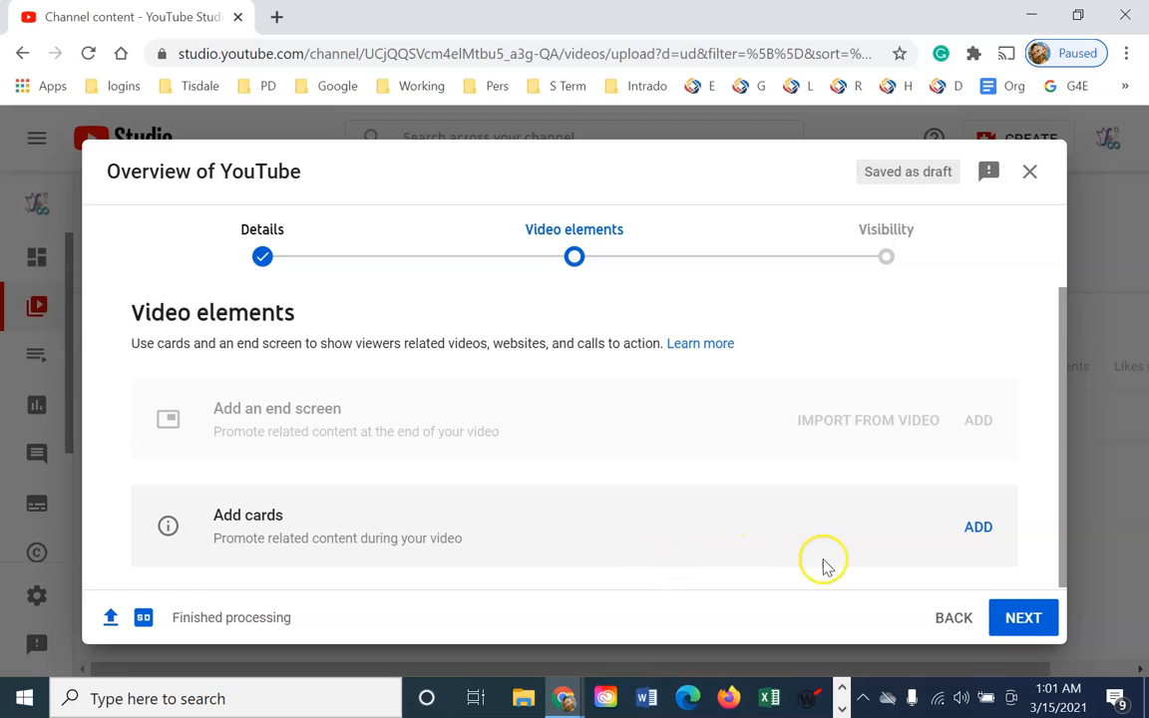
pyautogui.click(994, 618)
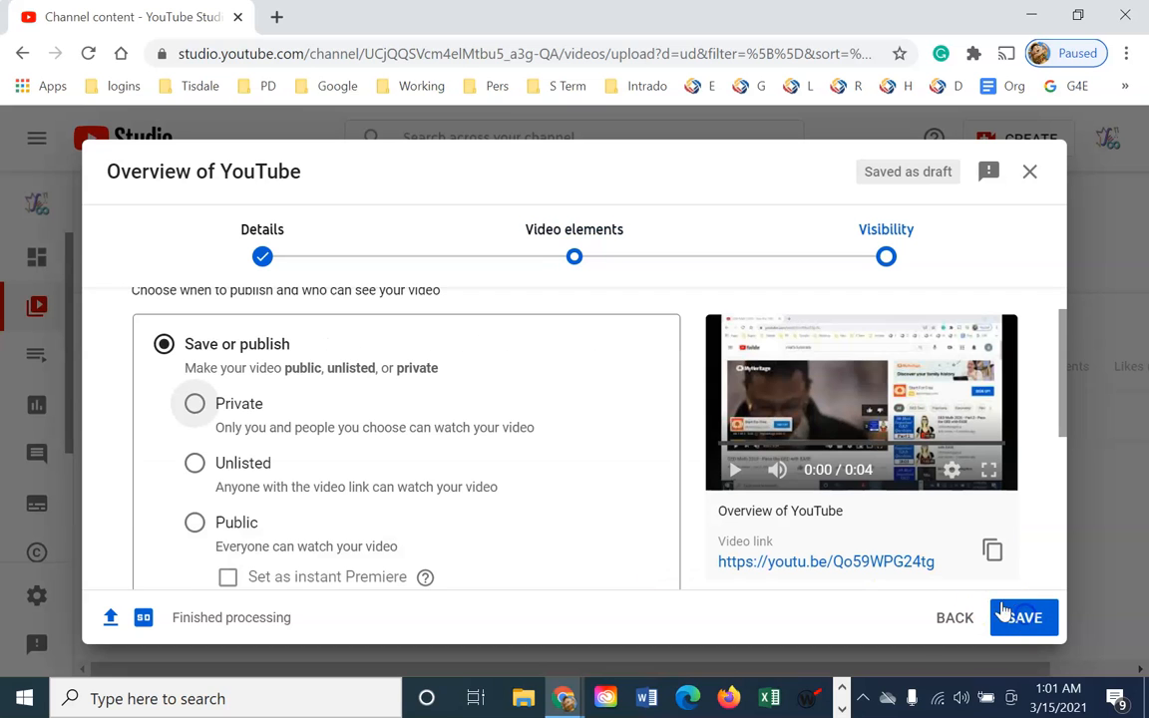
pyautogui.scroll(-1, 500, 429)
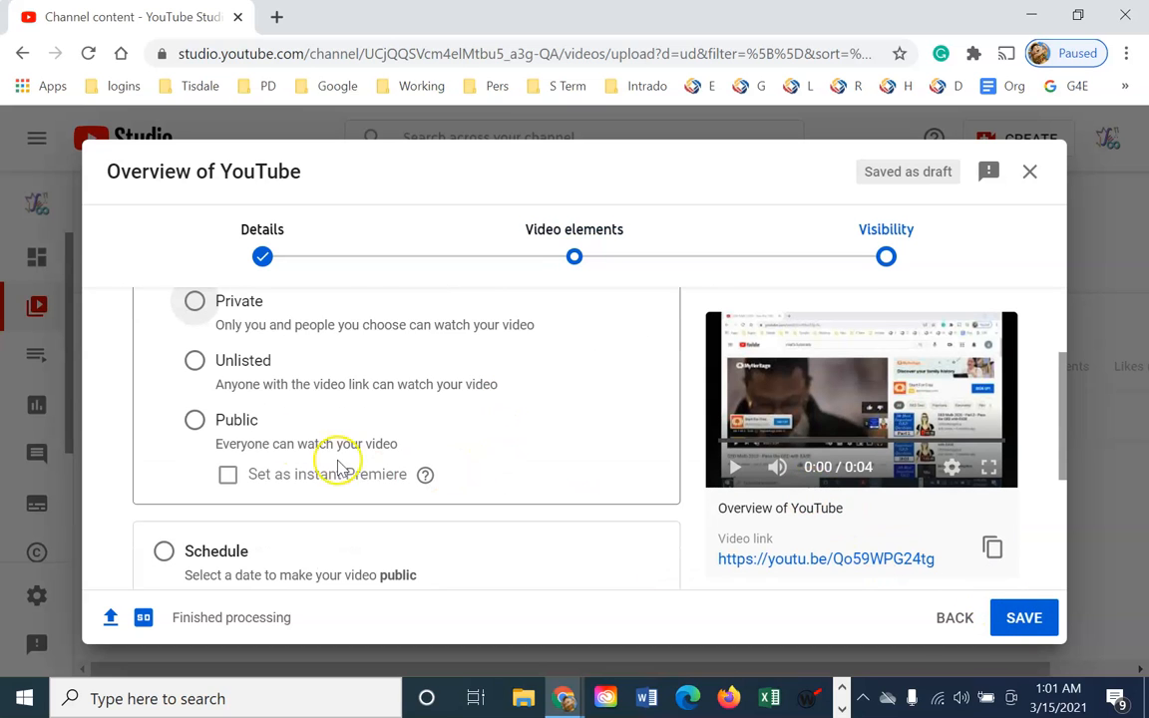
pyautogui.click(197, 421)
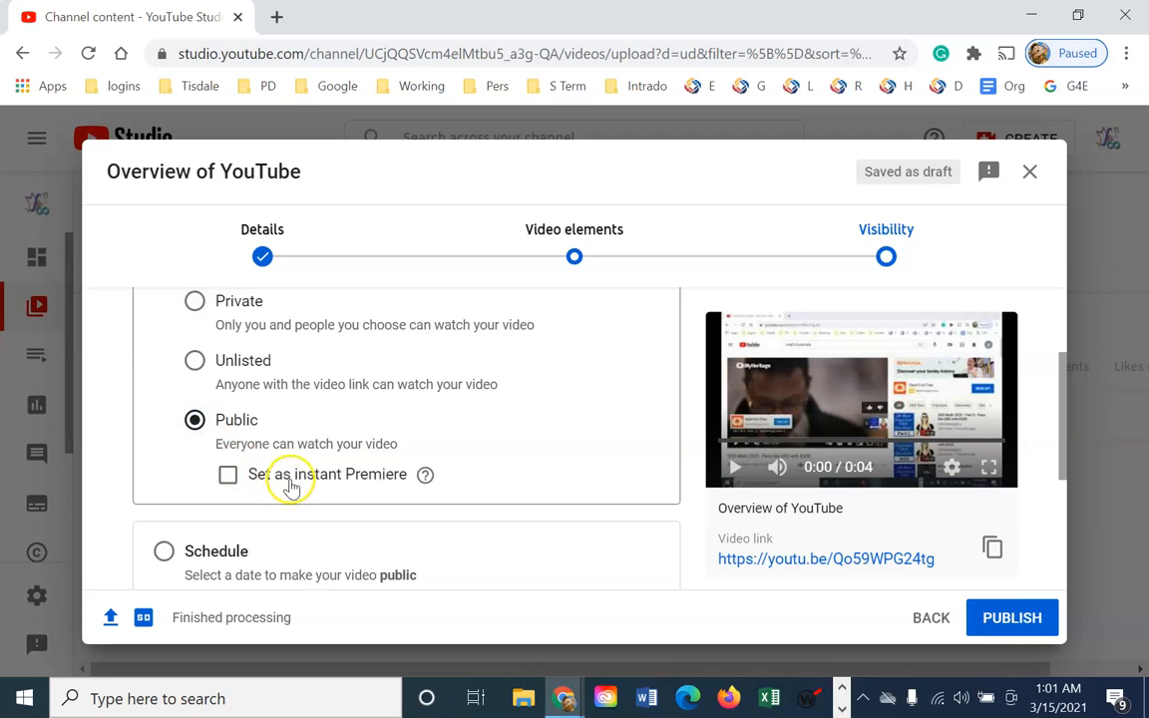
# Step: Publish the video, then copy its link and close the publishing confirmation
pyautogui.scroll(-1, 287, 516)
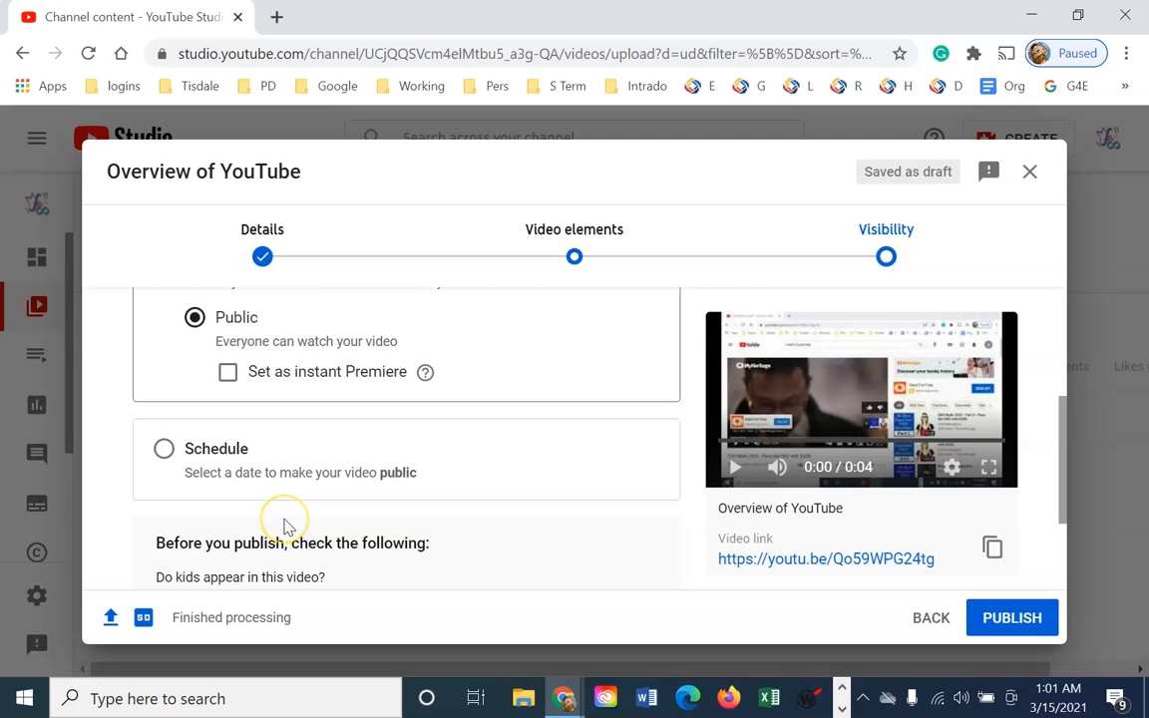
pyautogui.scroll(-1, 287, 526)
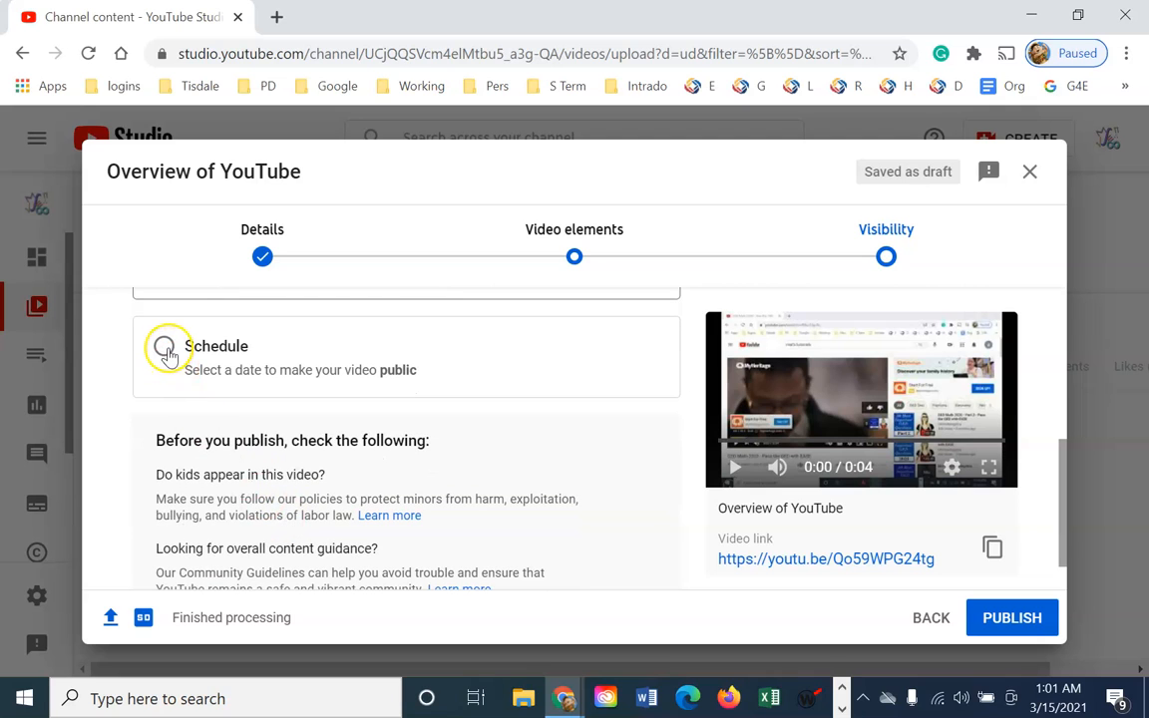
pyautogui.scroll(-1, 334, 474)
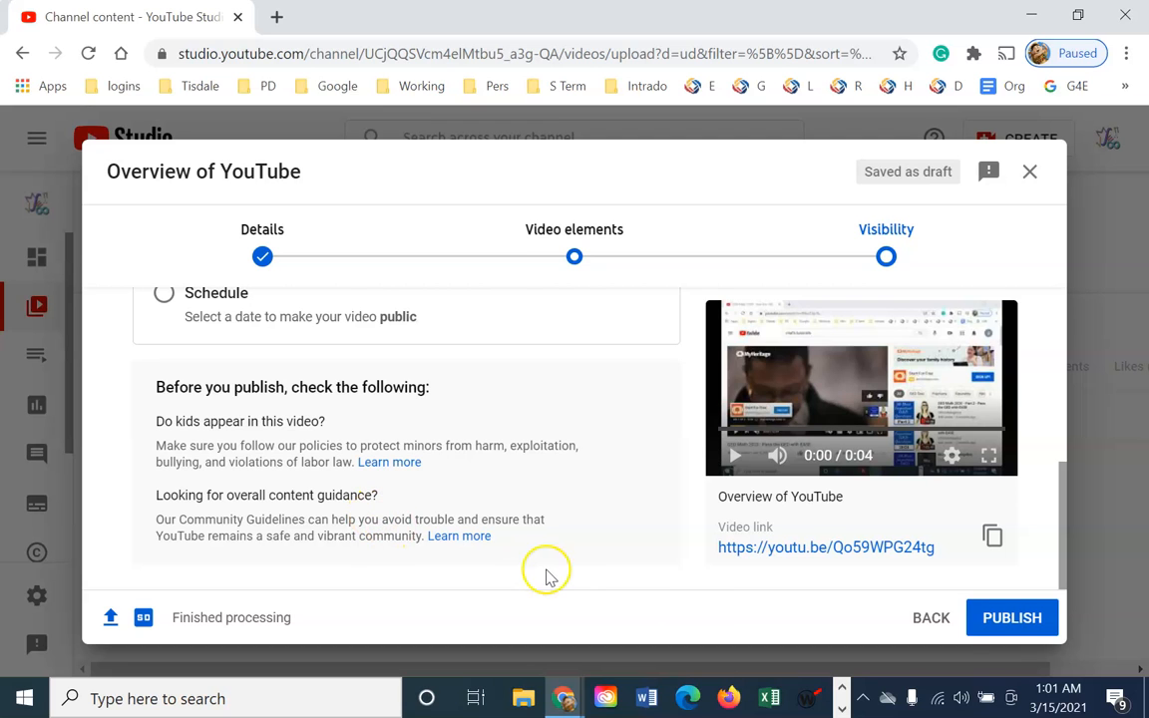
pyautogui.click(1010, 619)
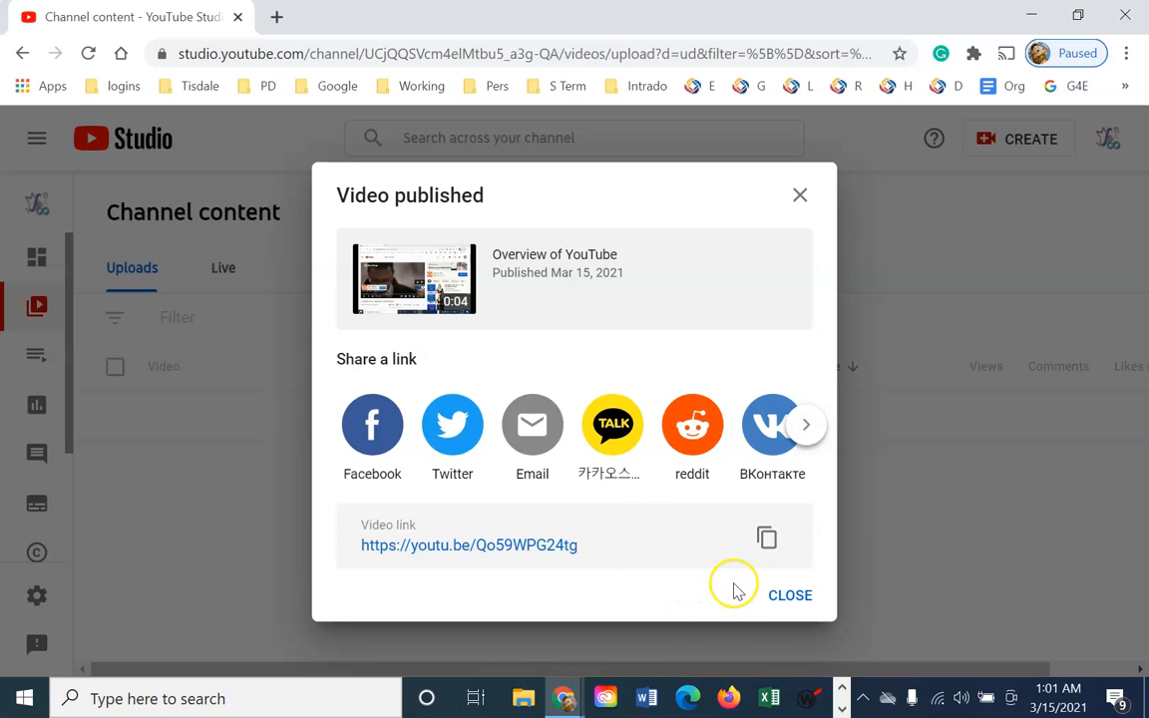
pyautogui.click(766, 539)
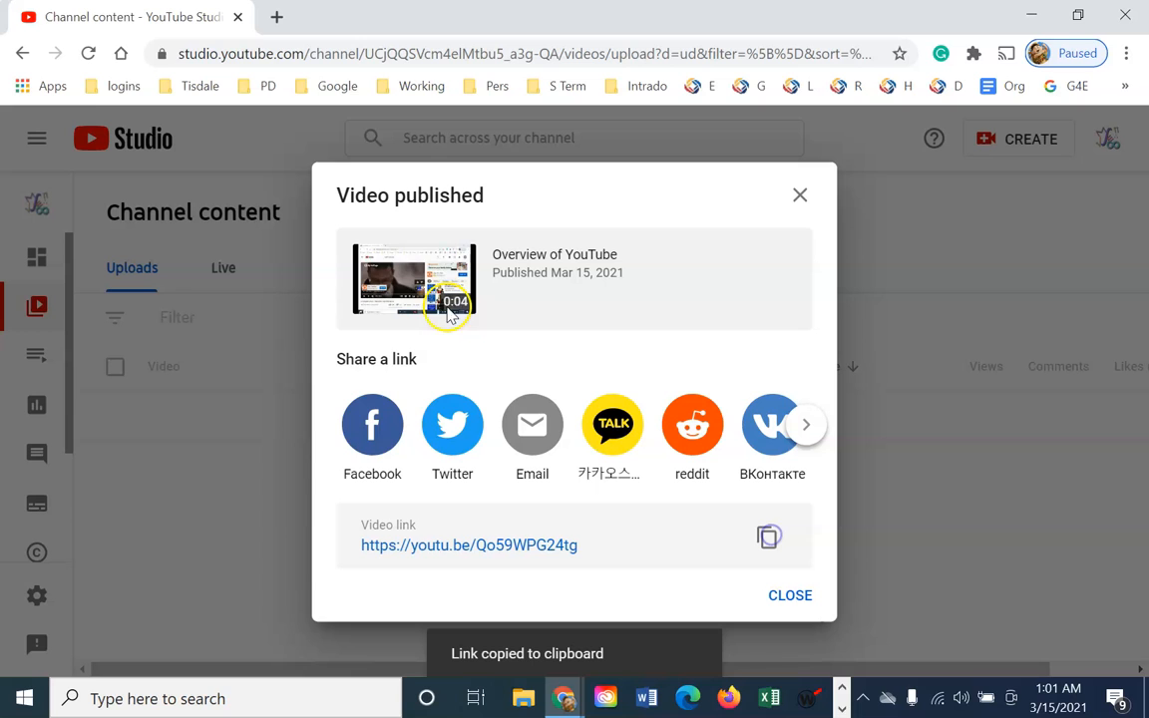
pyautogui.click(802, 599)
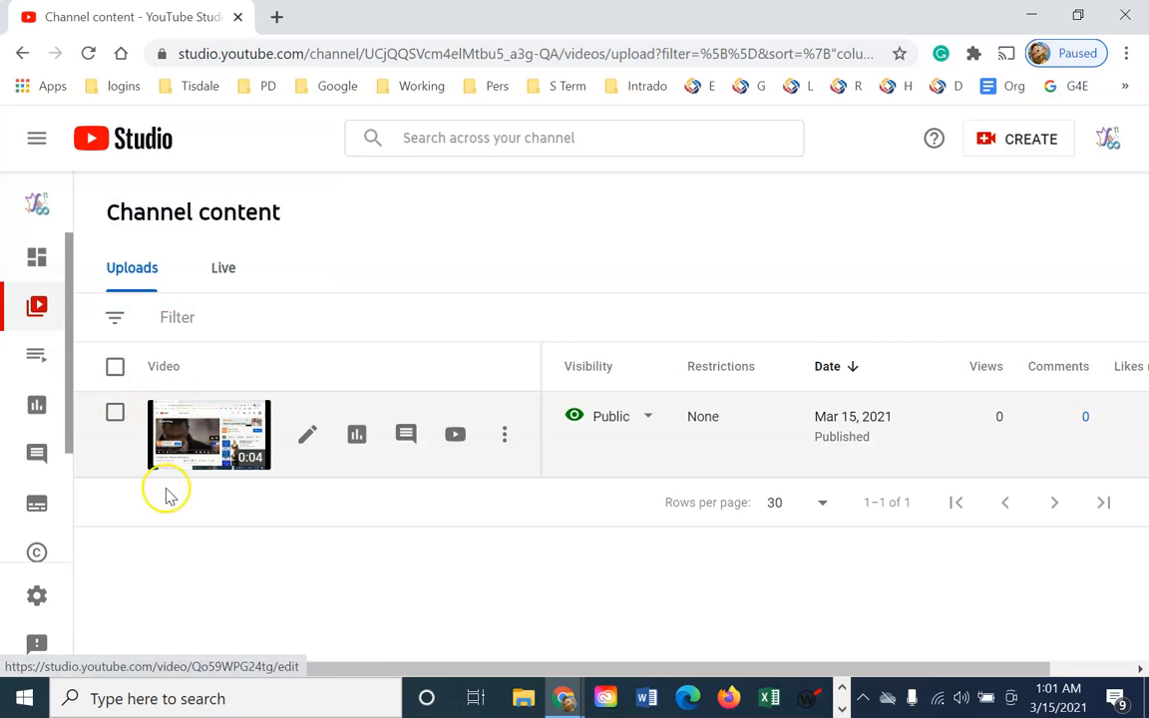
# Step: Look over the published video's editable details, and open its watch page with playback paused
pyautogui.click(308, 436)
pyautogui.scroll(-6, 299, 454)
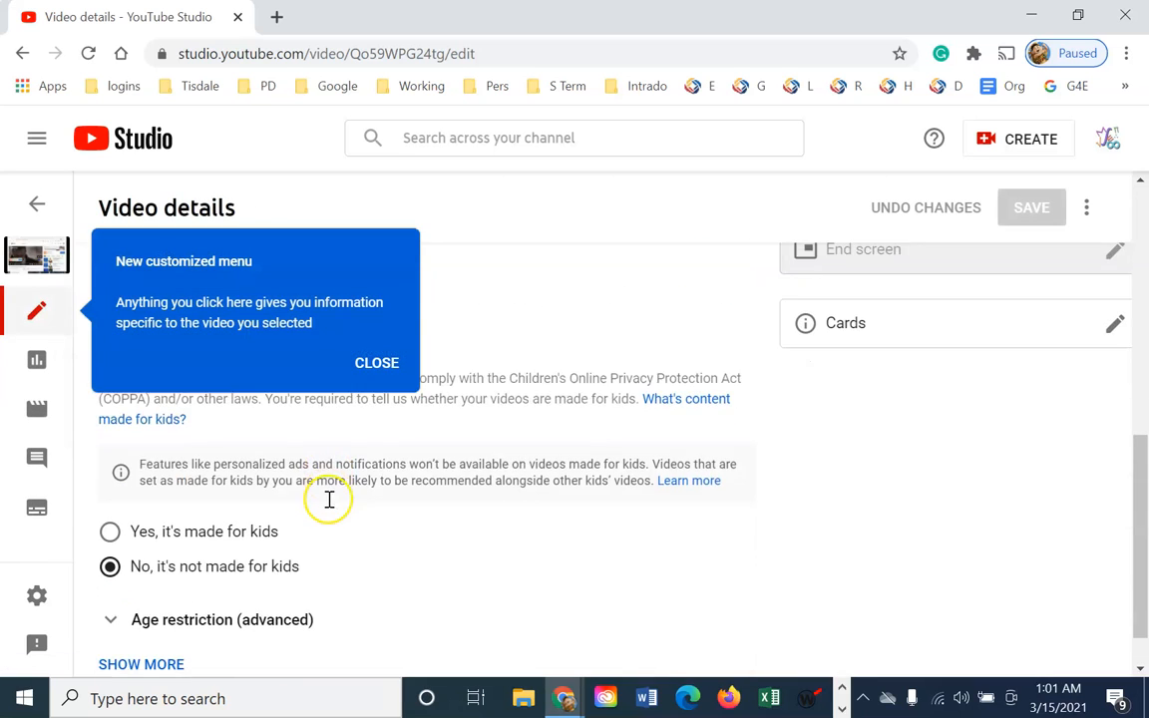
pyautogui.scroll(6, 330, 498)
pyautogui.click(36, 255)
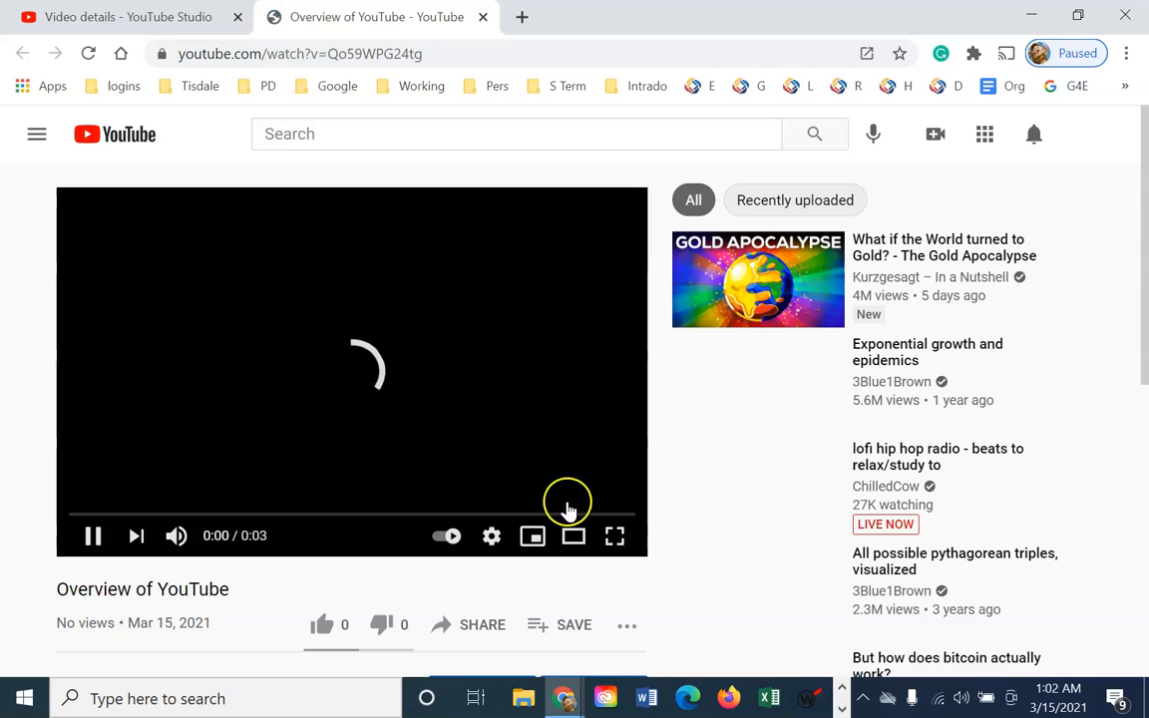
pyautogui.click(93, 538)
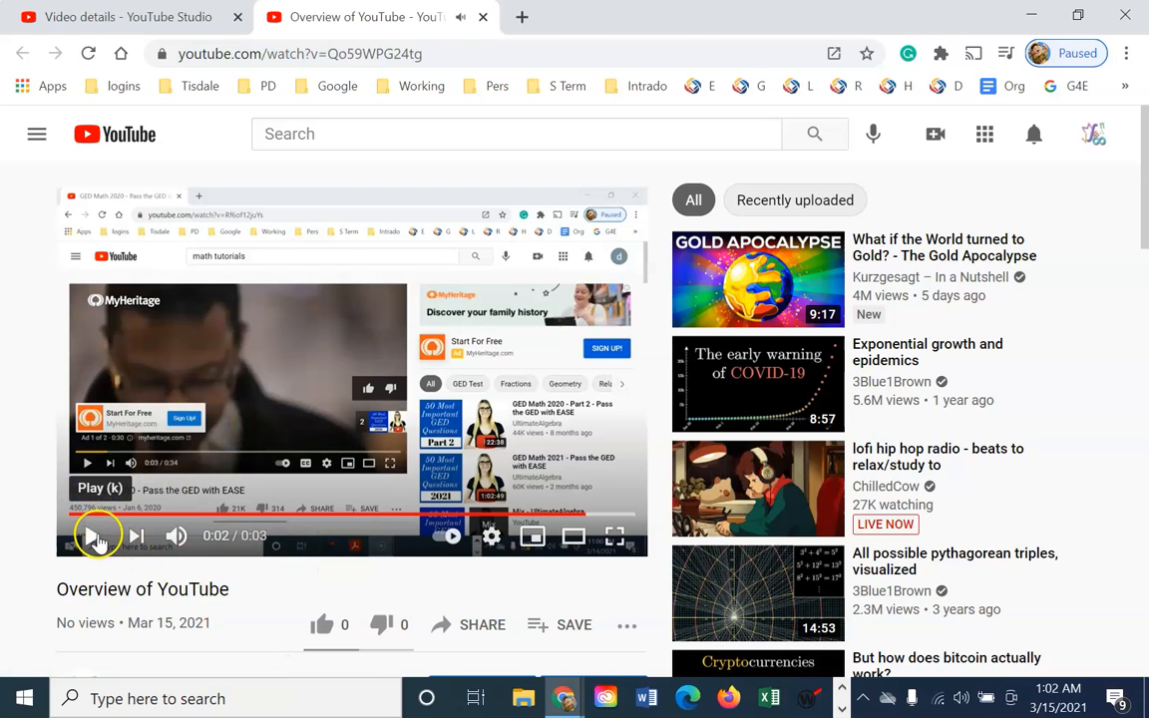
# Step: Look over the watch page of "Overview of YouTube", viewing its save-to-playlist choices and sharing options, and close both dialogs without changes
pyautogui.scroll(-4, 359, 584)
pyautogui.scroll(2, 359, 584)
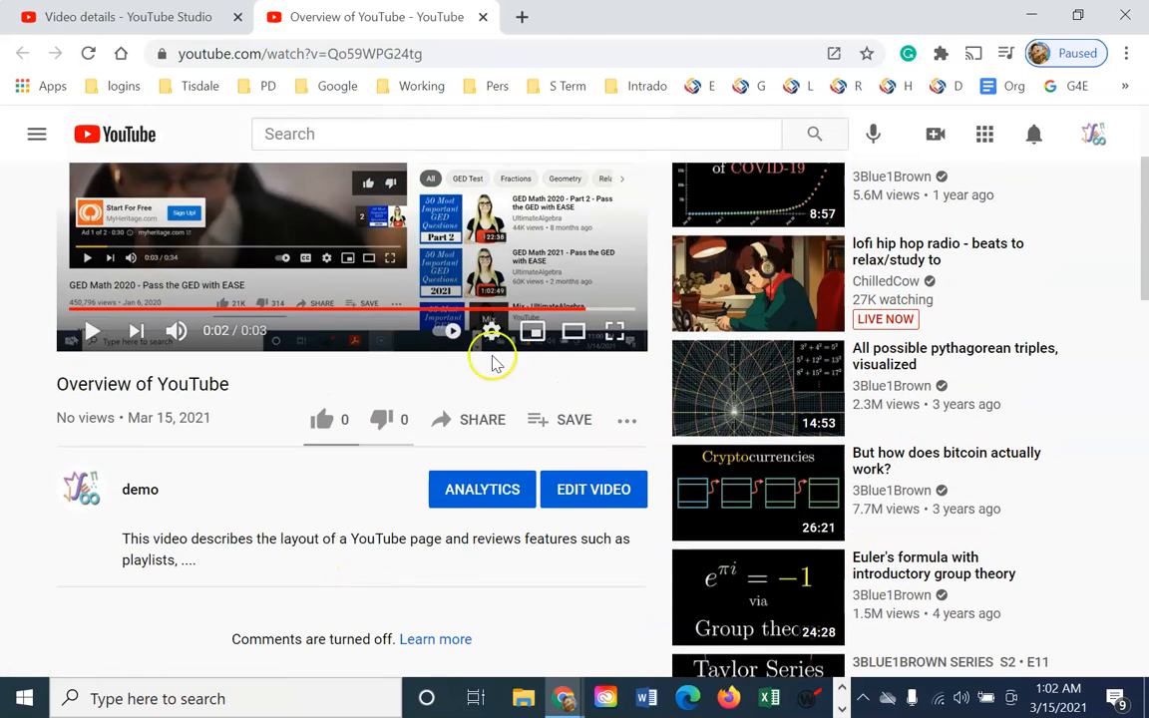
pyautogui.click(571, 419)
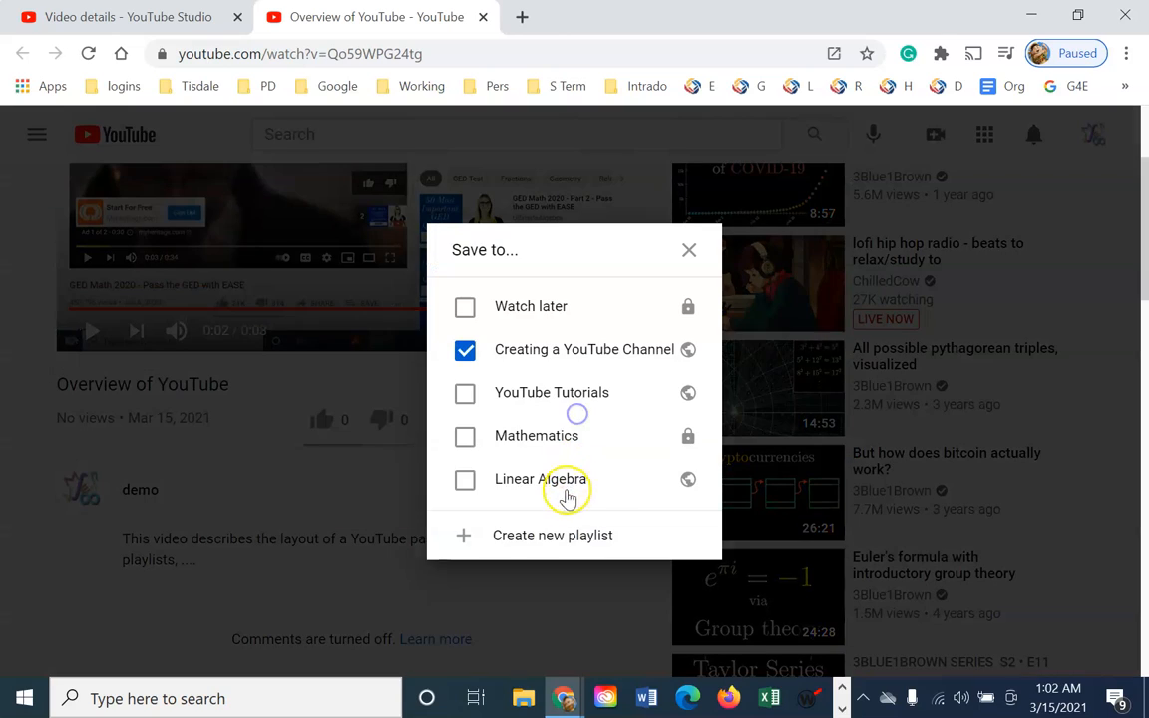
pyautogui.click(688, 255)
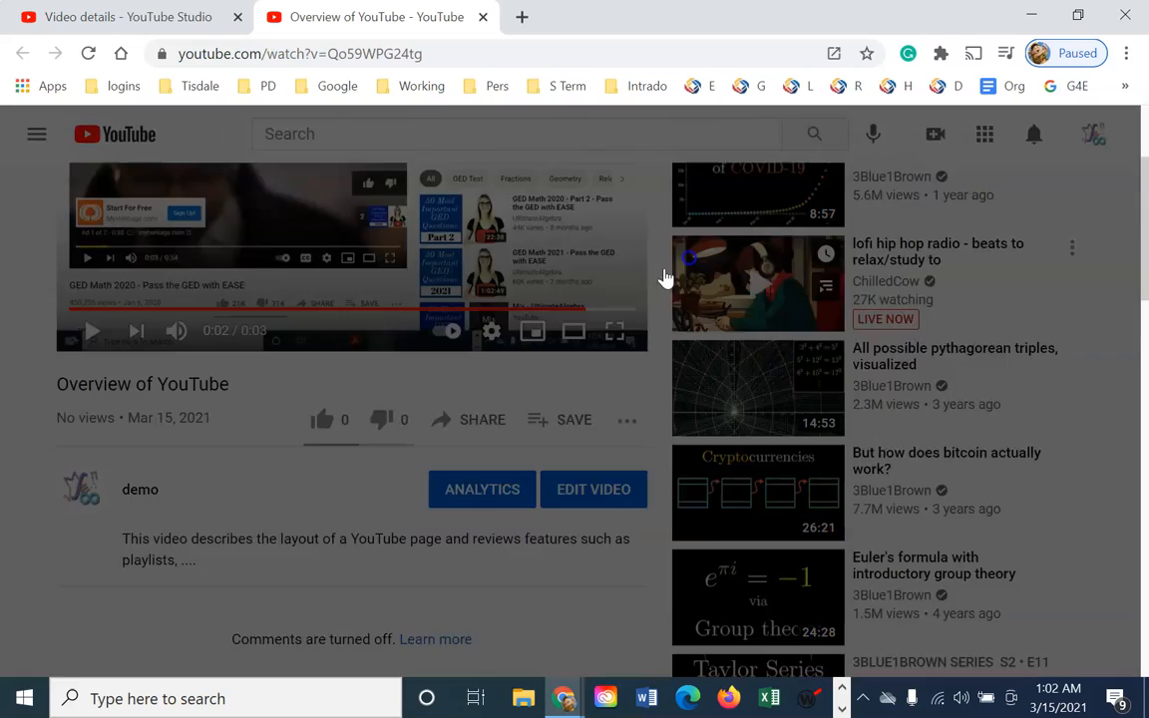
pyautogui.click(475, 417)
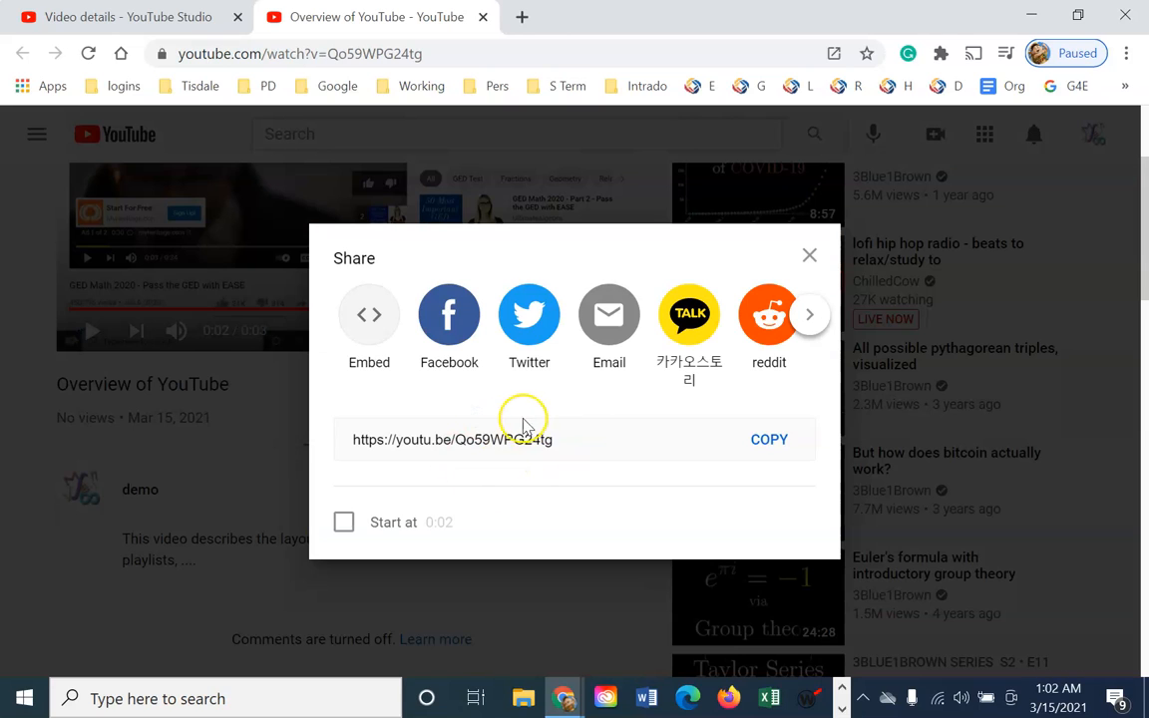
pyautogui.click(809, 255)
pyautogui.scroll(2, 500, 511)
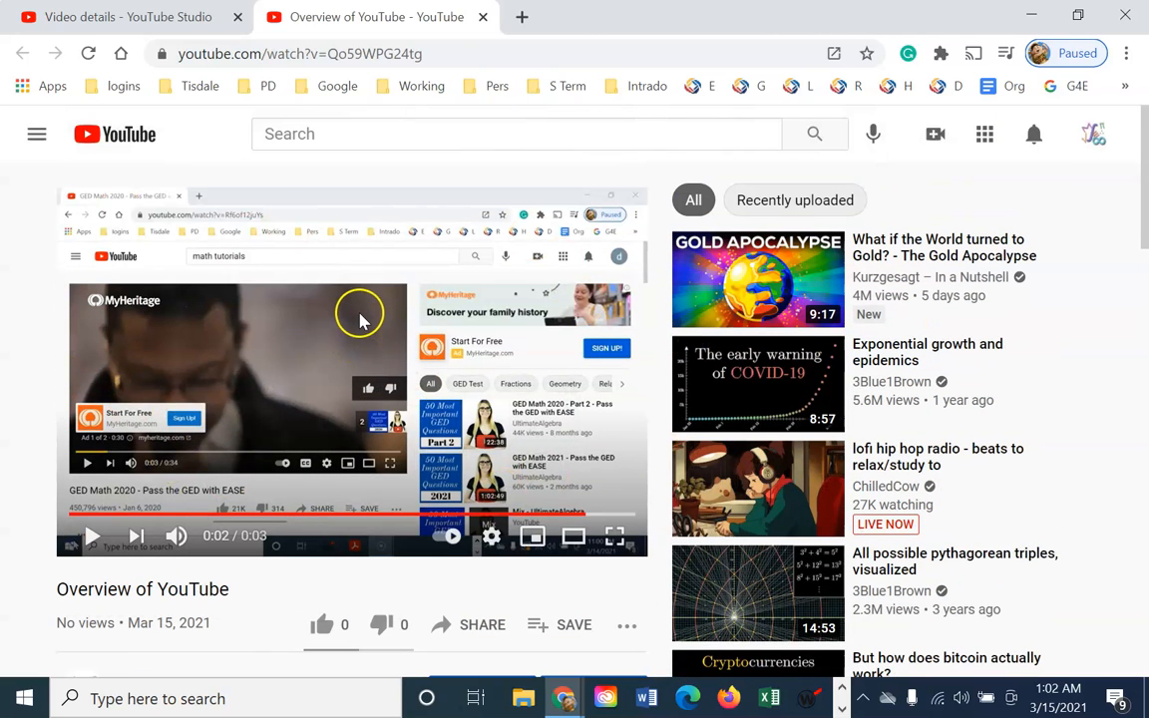
# Step: Close the video's watch page, dismiss the customized menu tip, and return to the video details
pyautogui.click(483, 17)
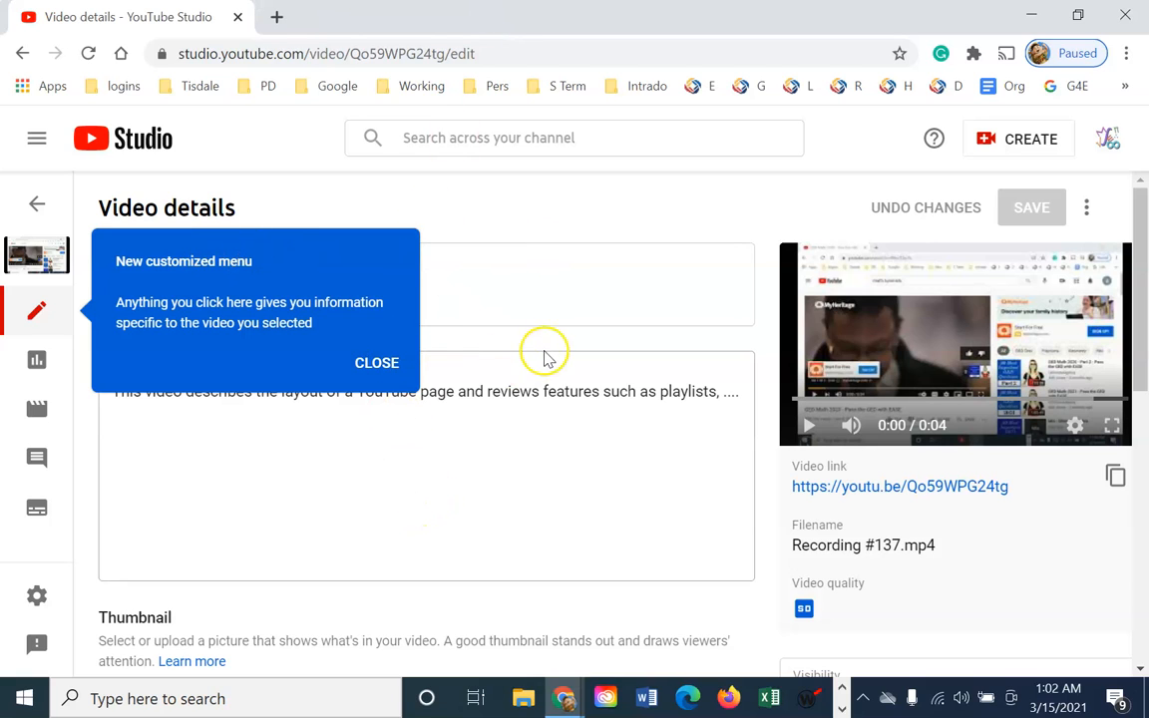
pyautogui.click(381, 364)
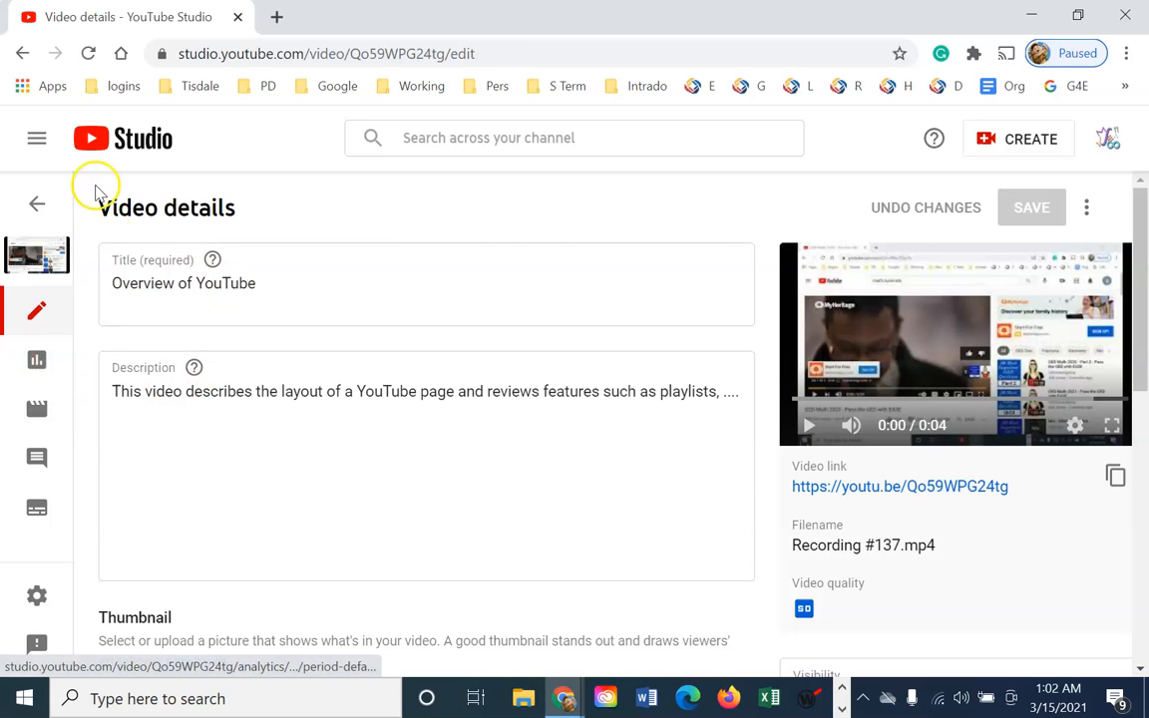
pyautogui.click(34, 254)
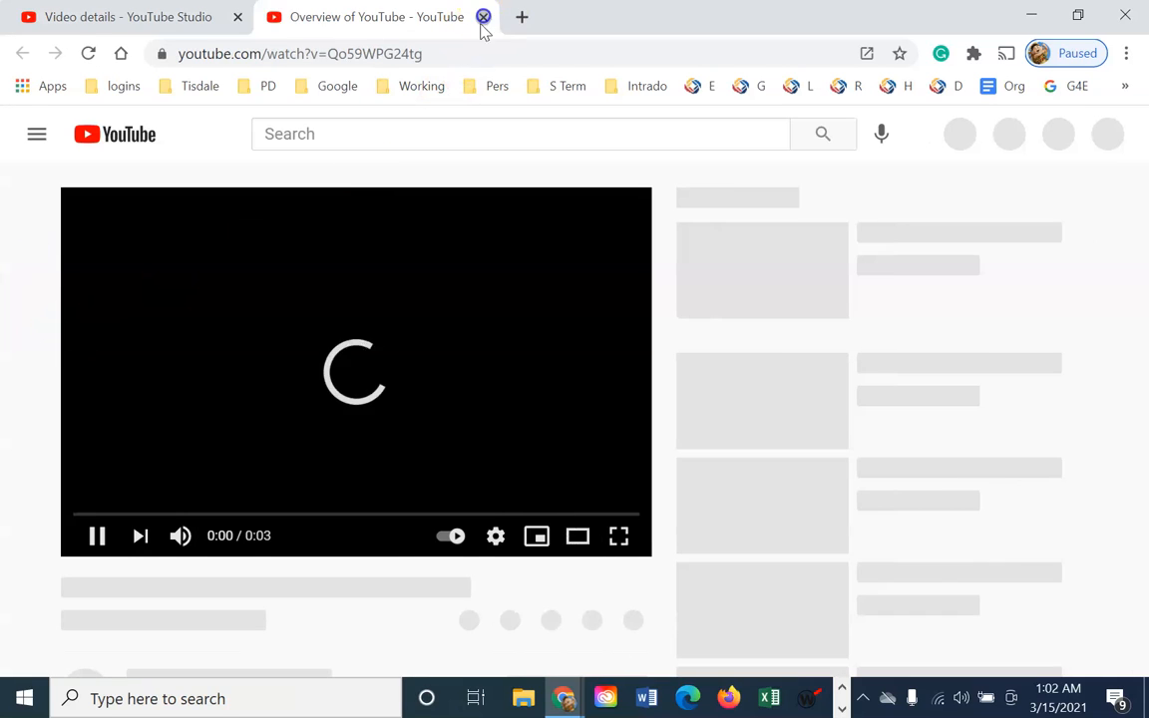
pyautogui.click(482, 17)
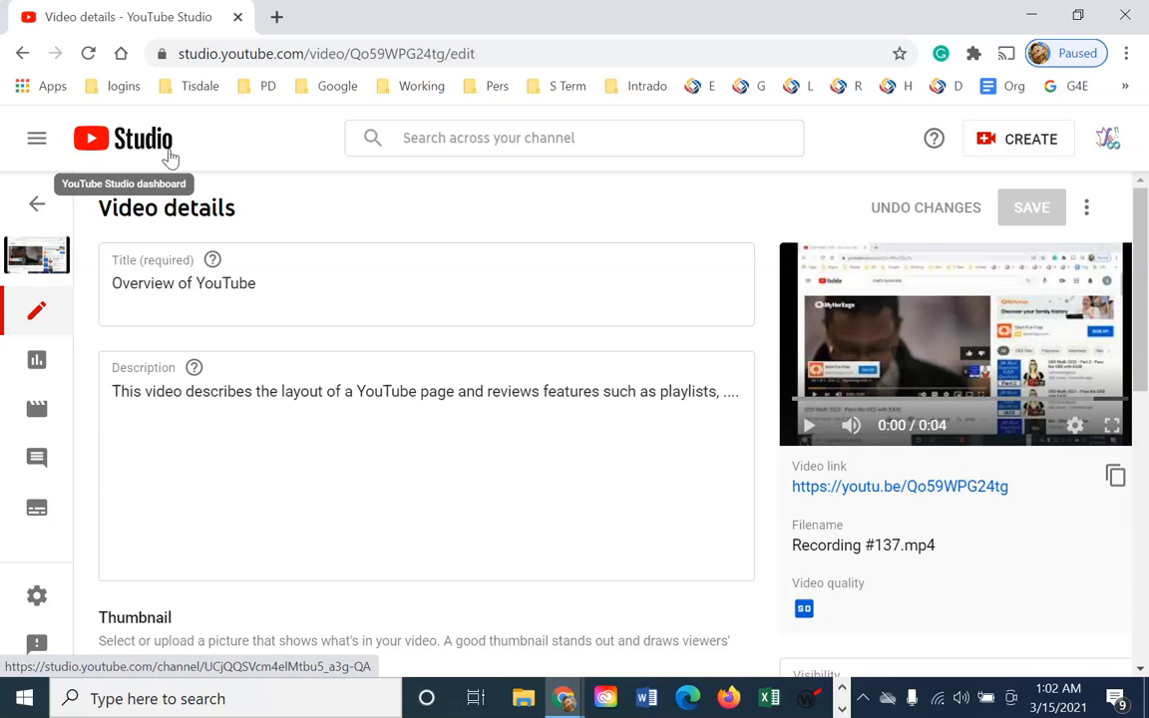
# Step: Review the performance cards on the channel dashboard and open the channel analytics overview
pyautogui.click(92, 149)
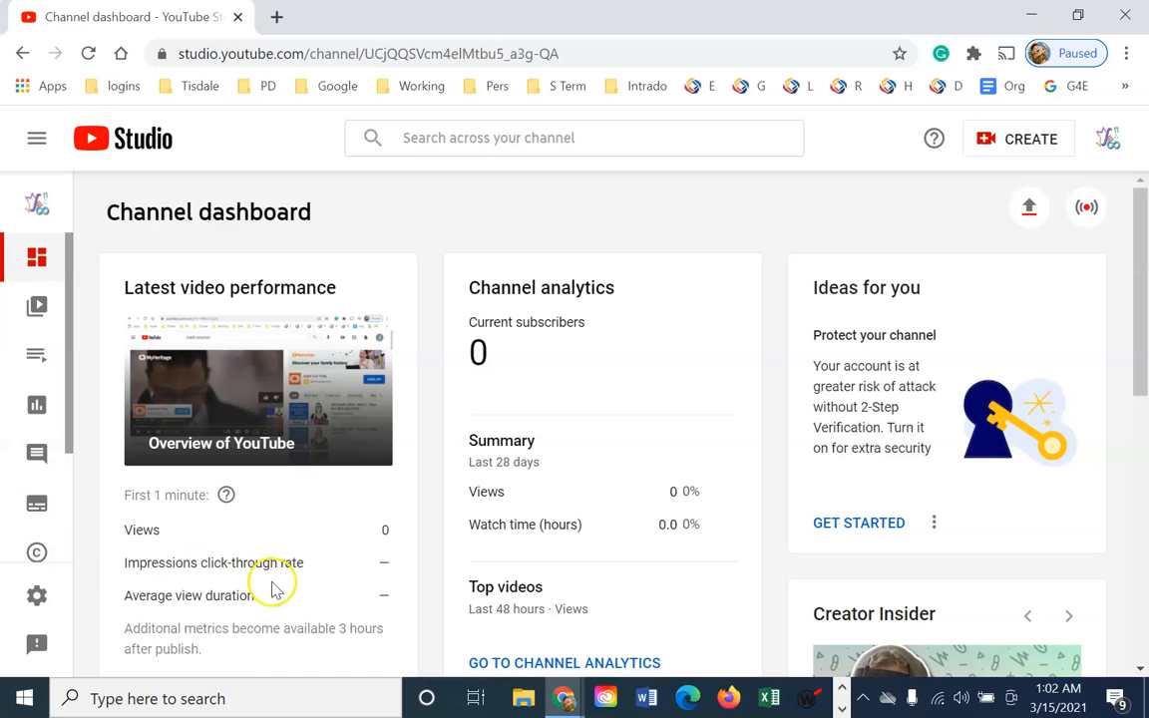
pyautogui.scroll(-3, 508, 526)
pyautogui.scroll(-4, 509, 526)
pyautogui.scroll(6, 507, 521)
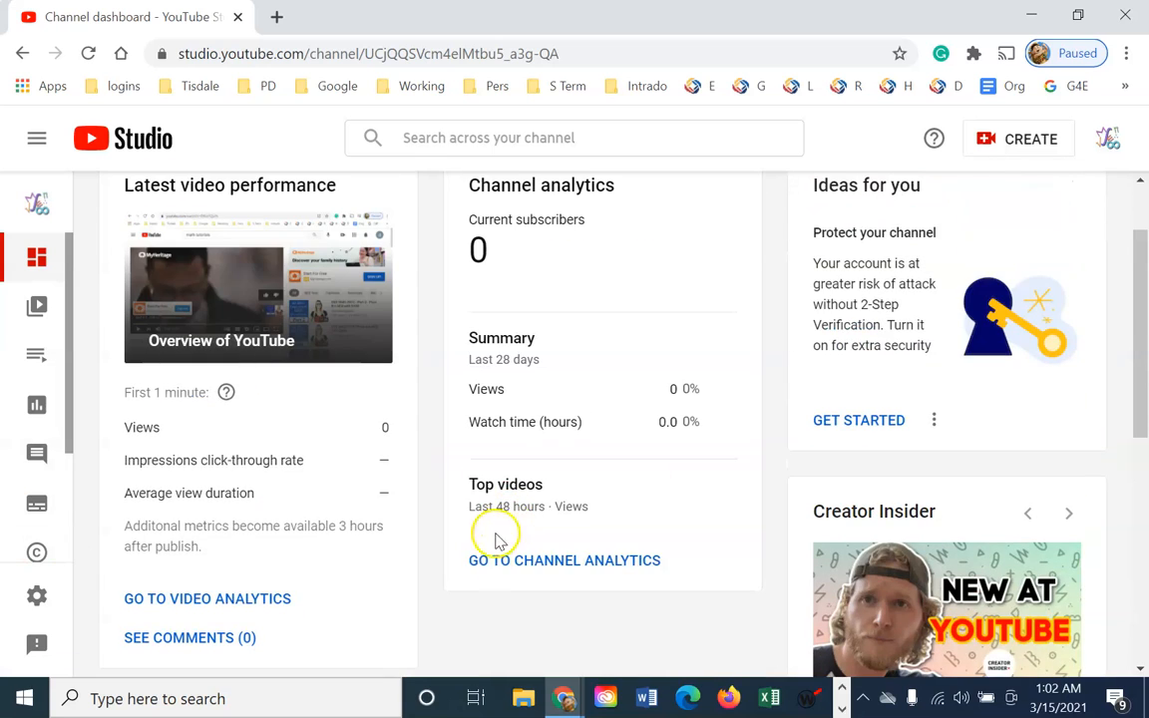
pyautogui.scroll(1, 497, 554)
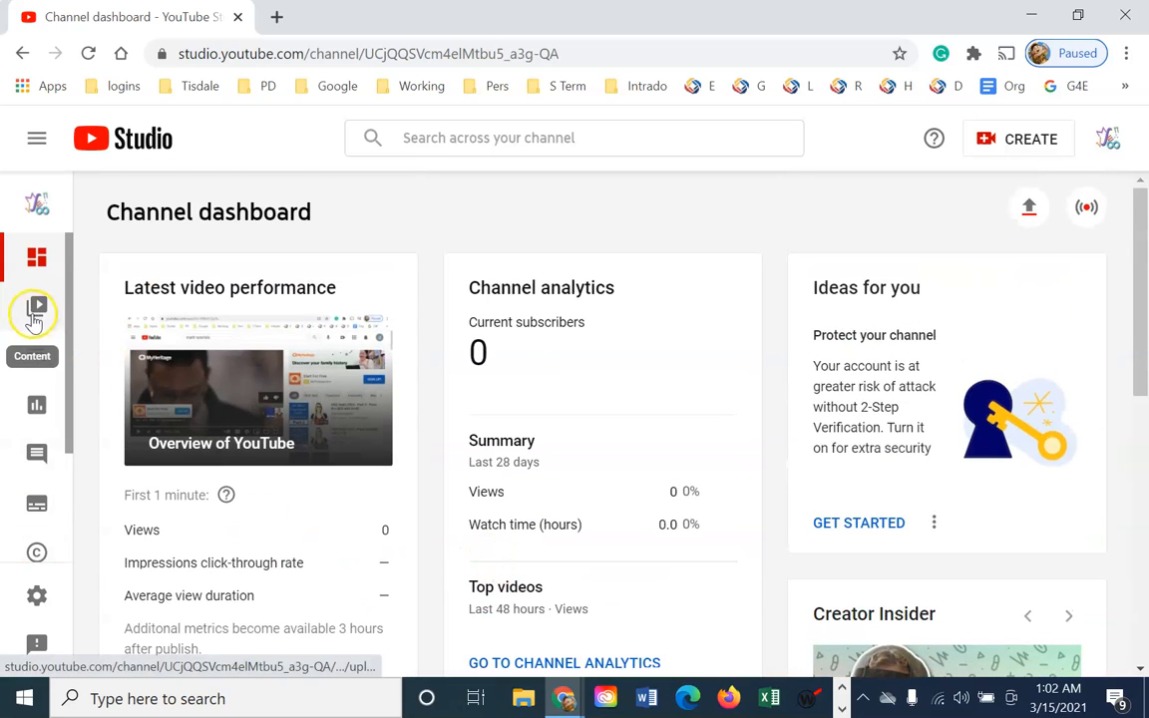
pyautogui.click(40, 407)
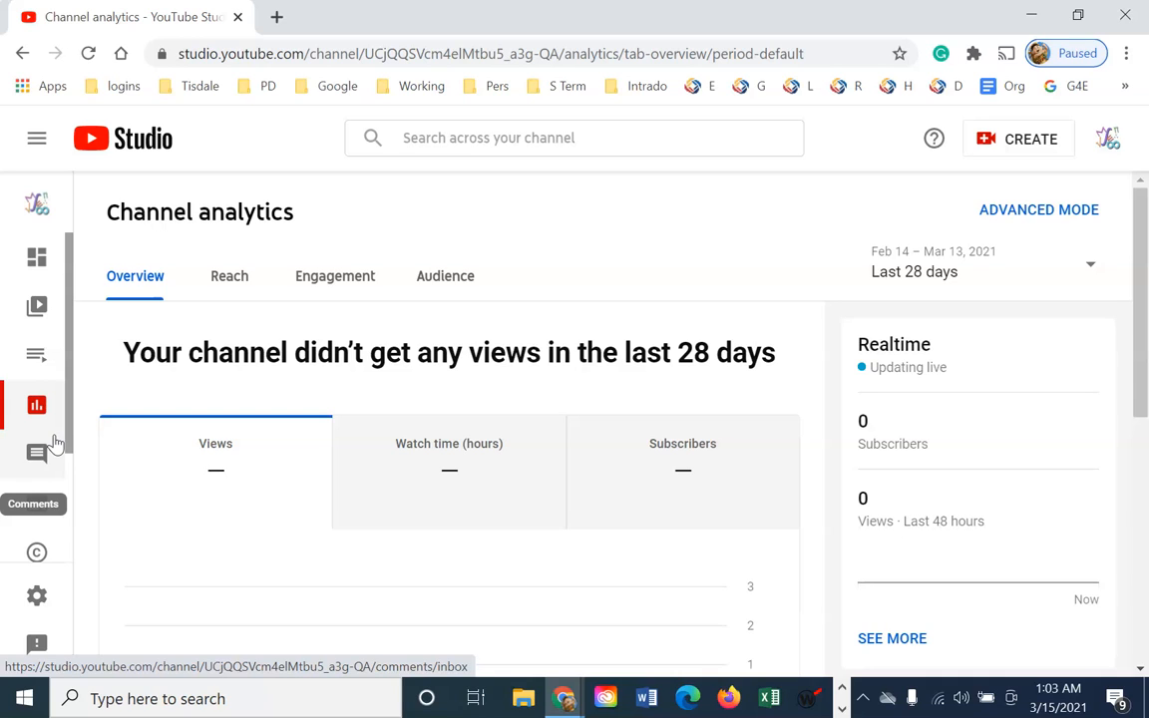
pyautogui.click(29, 477)
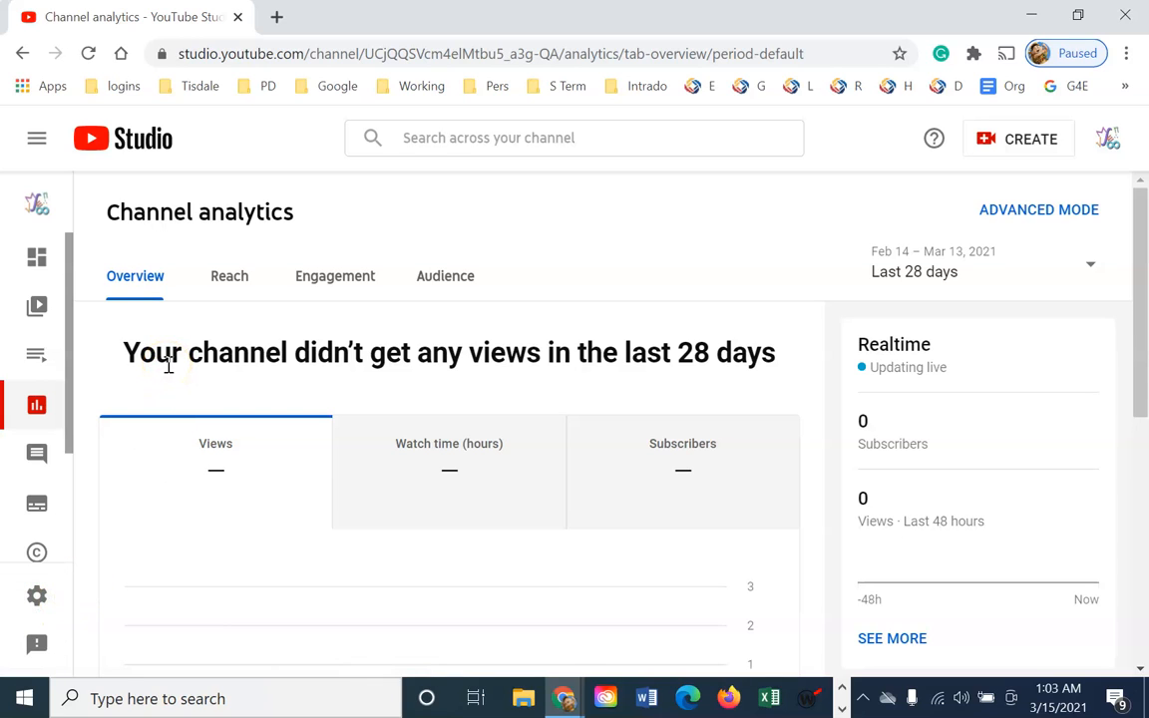
# Step: Leave YouTube Studio for the YouTube home page and open the demo account's own channel page
pyautogui.click(36, 140)
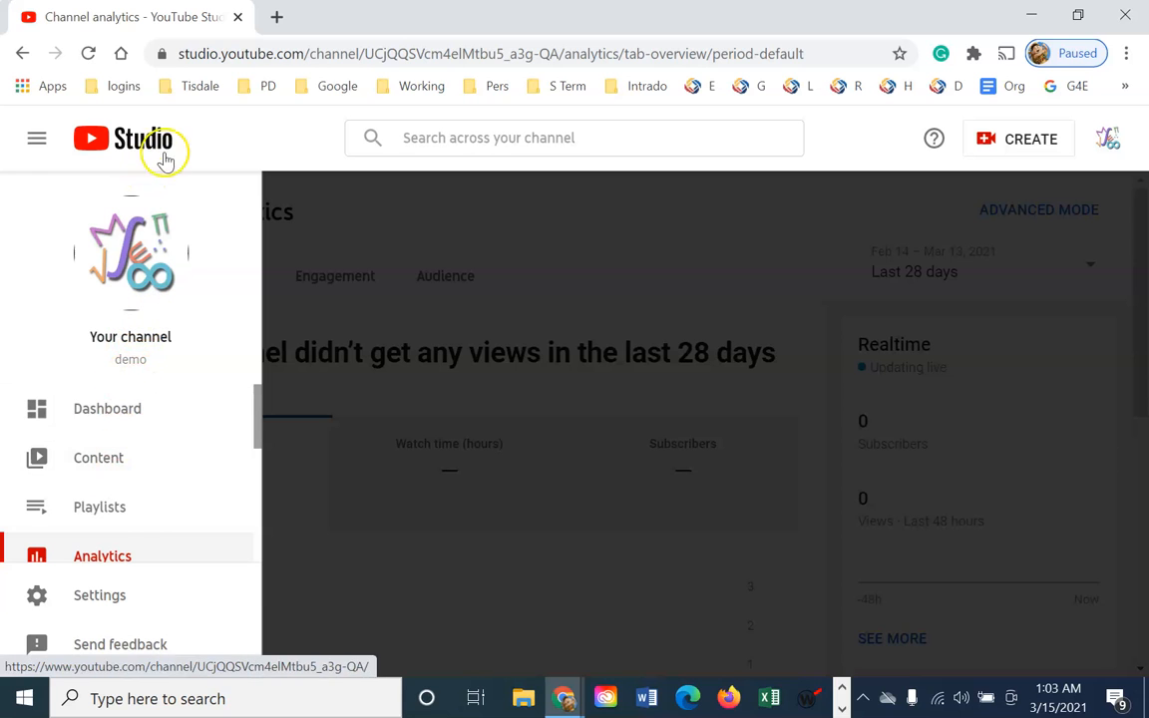
pyautogui.click(341, 51)
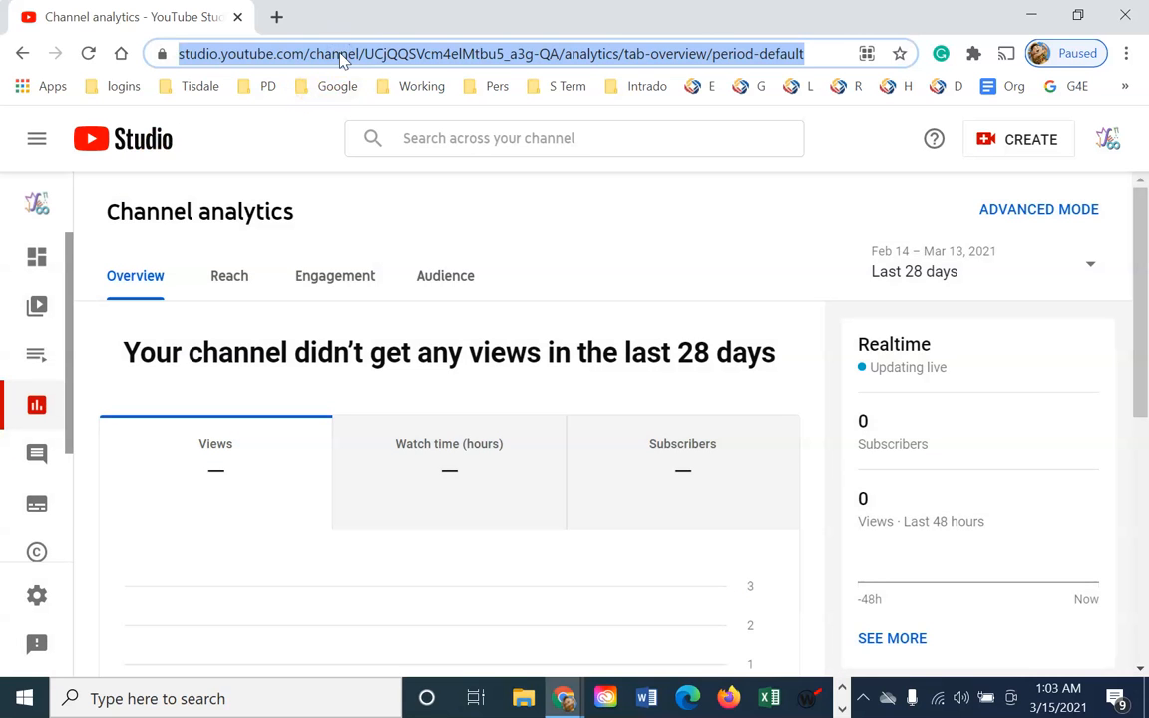
pyautogui.write('you')
pyautogui.press('Return')
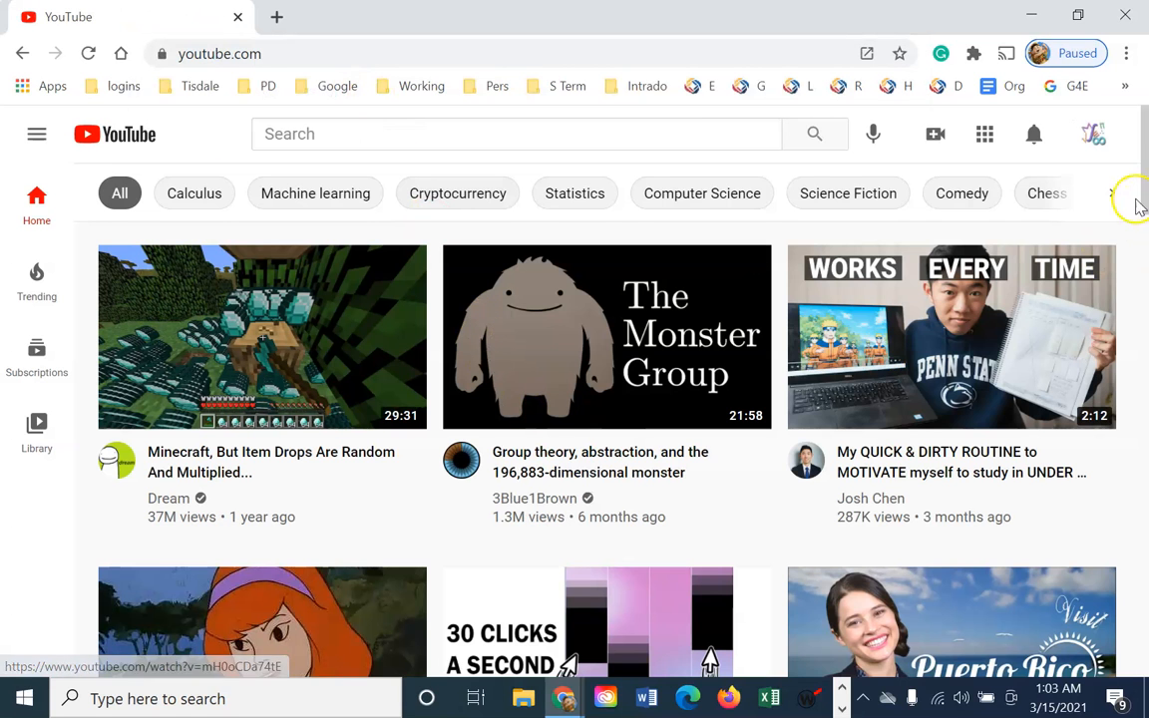
pyautogui.click(1096, 137)
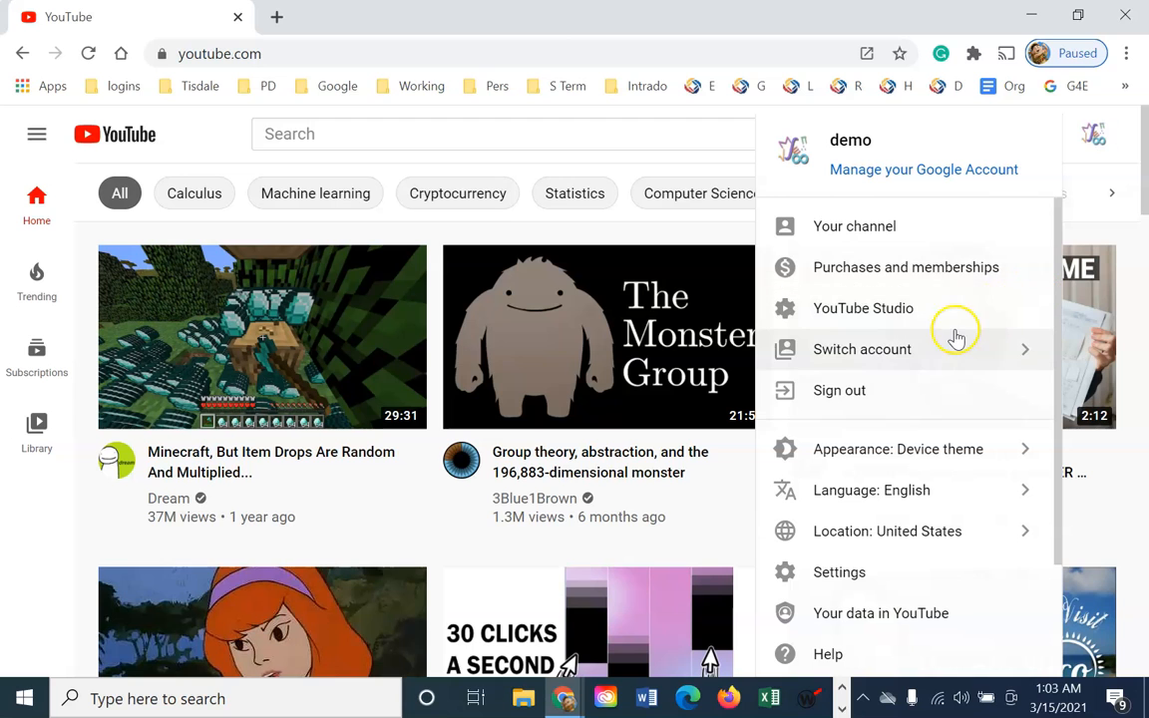
pyautogui.click(924, 227)
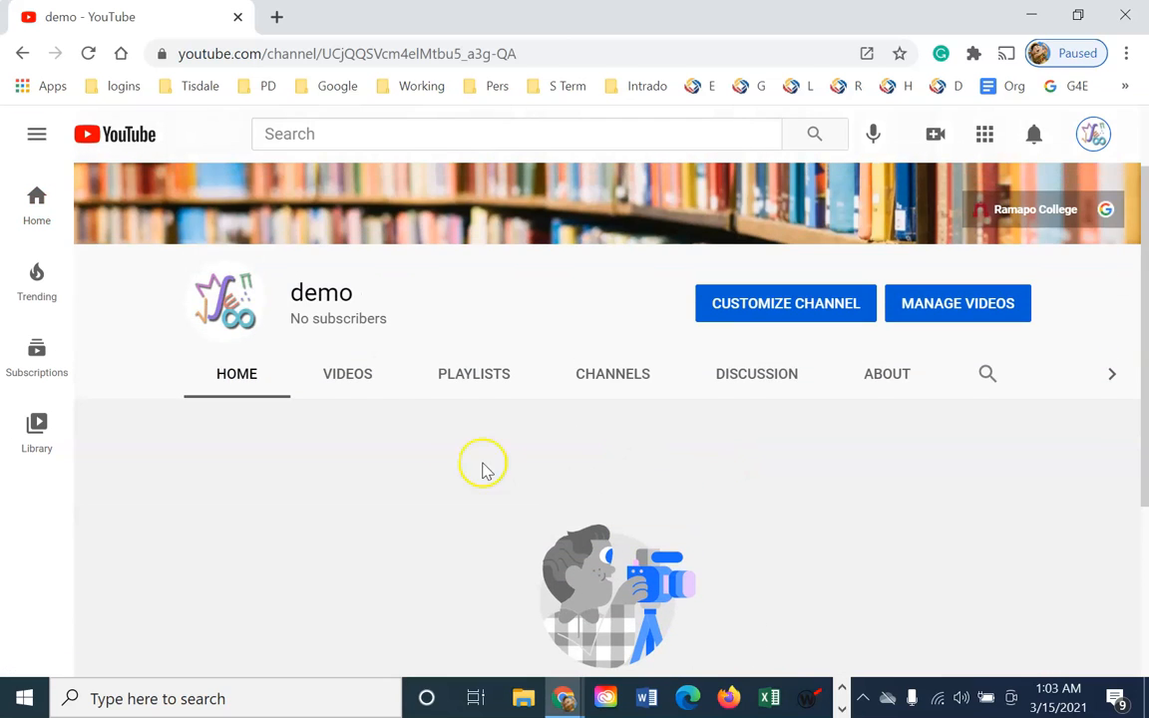
# Step: Examine the channel's Videos and Home sections to see where the published video is listed
pyautogui.click(354, 385)
pyautogui.scroll(-1, 429, 528)
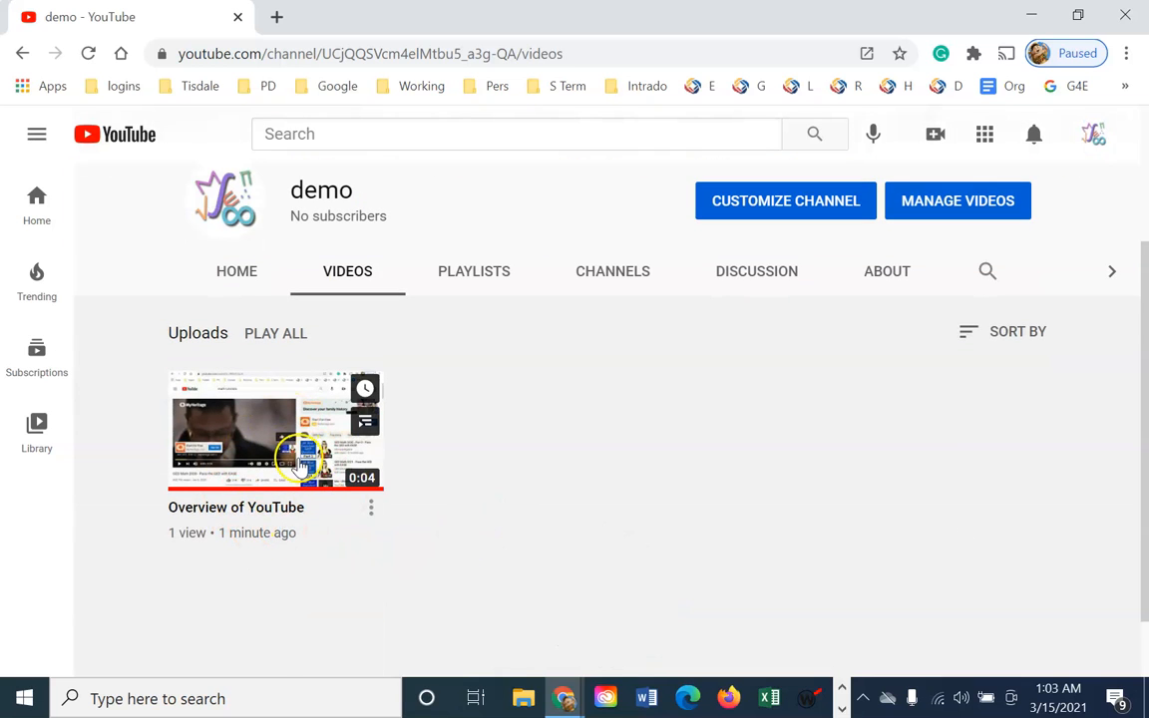
pyautogui.click(234, 274)
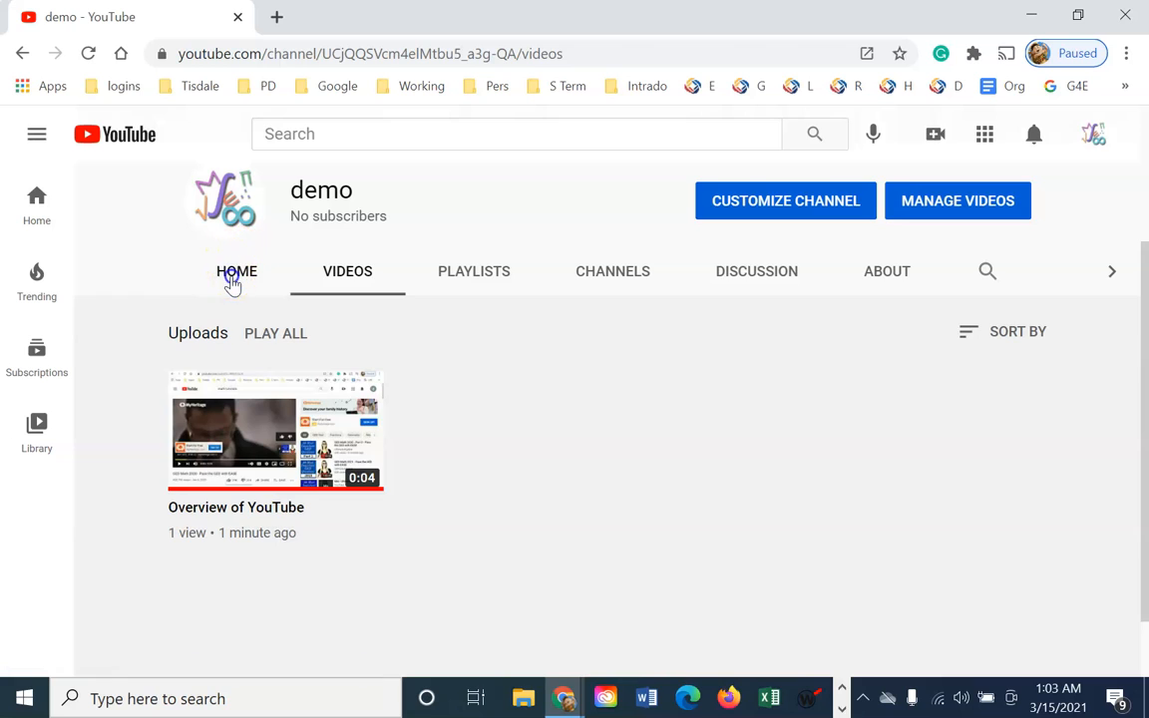
pyautogui.scroll(-2, 399, 429)
pyautogui.scroll(-1, 424, 458)
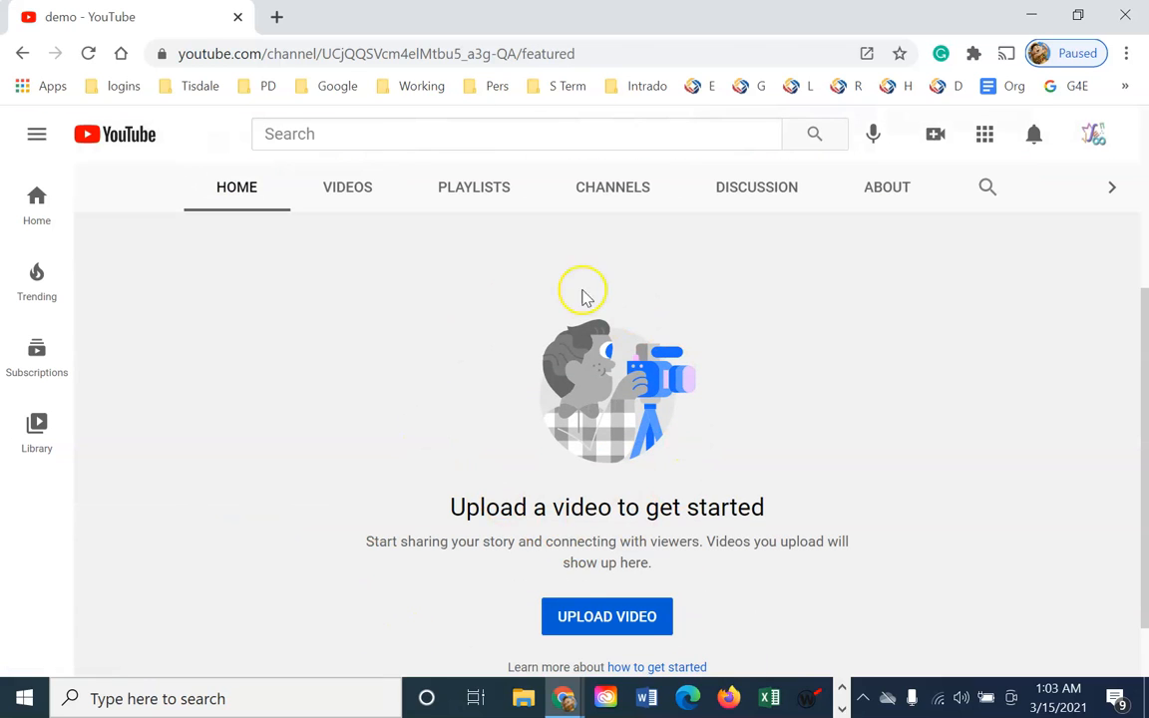
pyautogui.scroll(3, 482, 385)
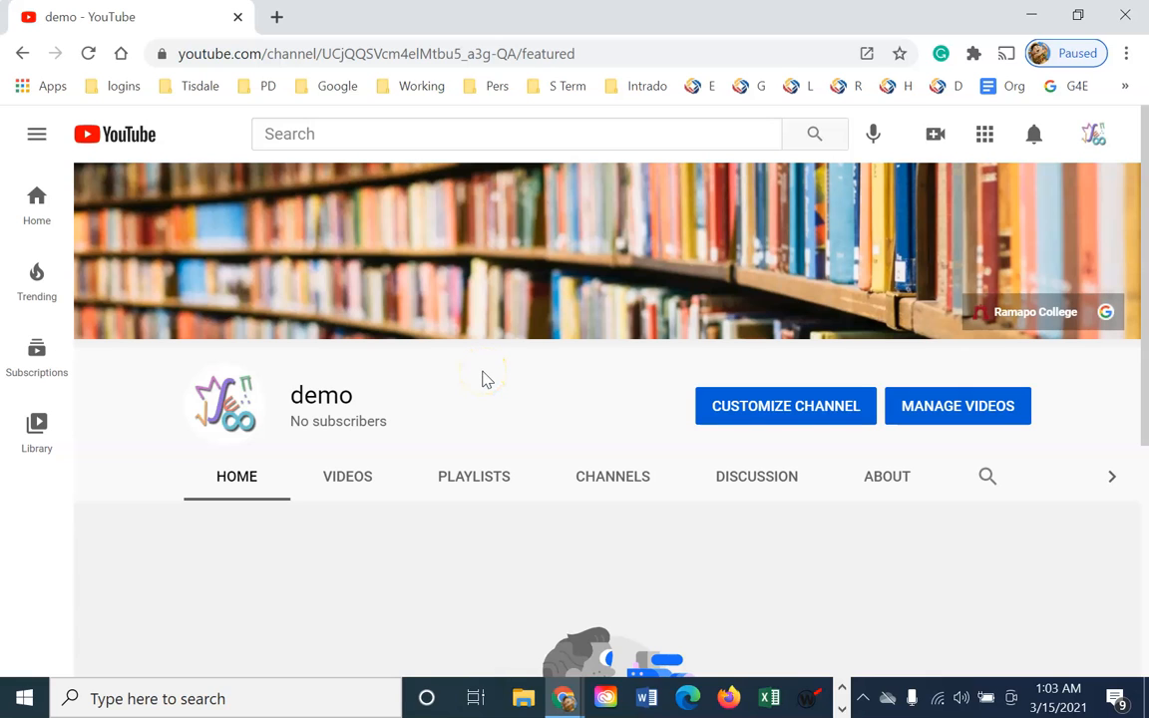
pyautogui.click(374, 494)
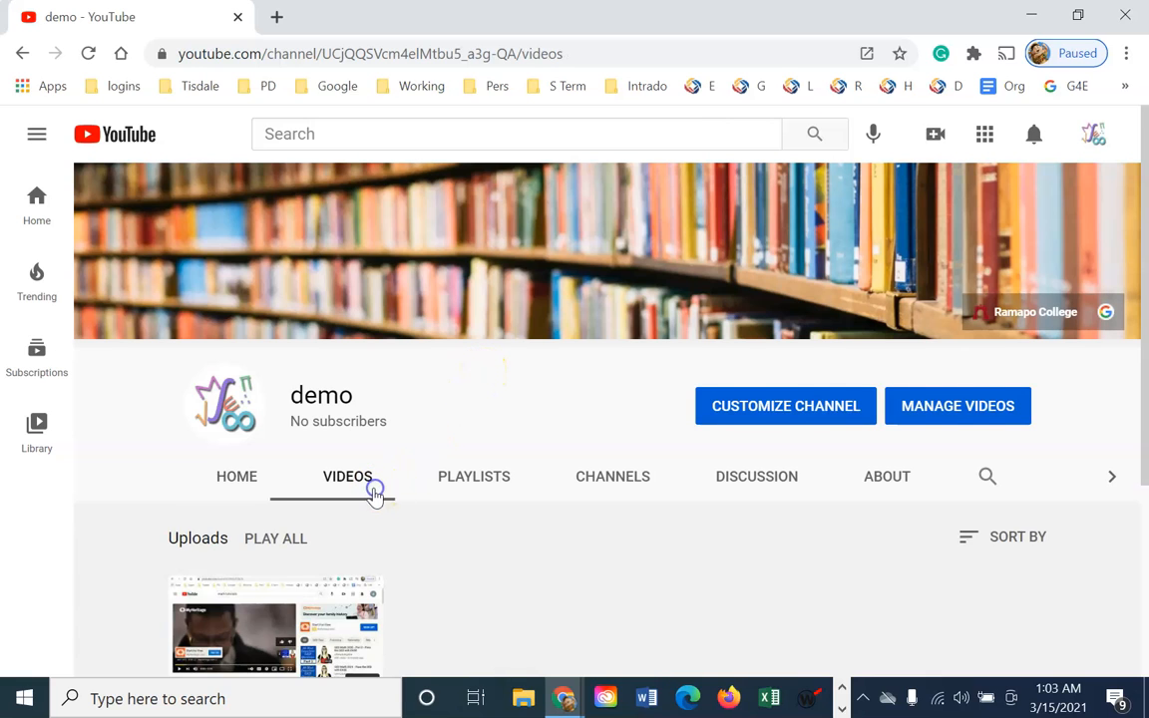
pyautogui.scroll(-3, 479, 546)
pyautogui.scroll(3, 488, 556)
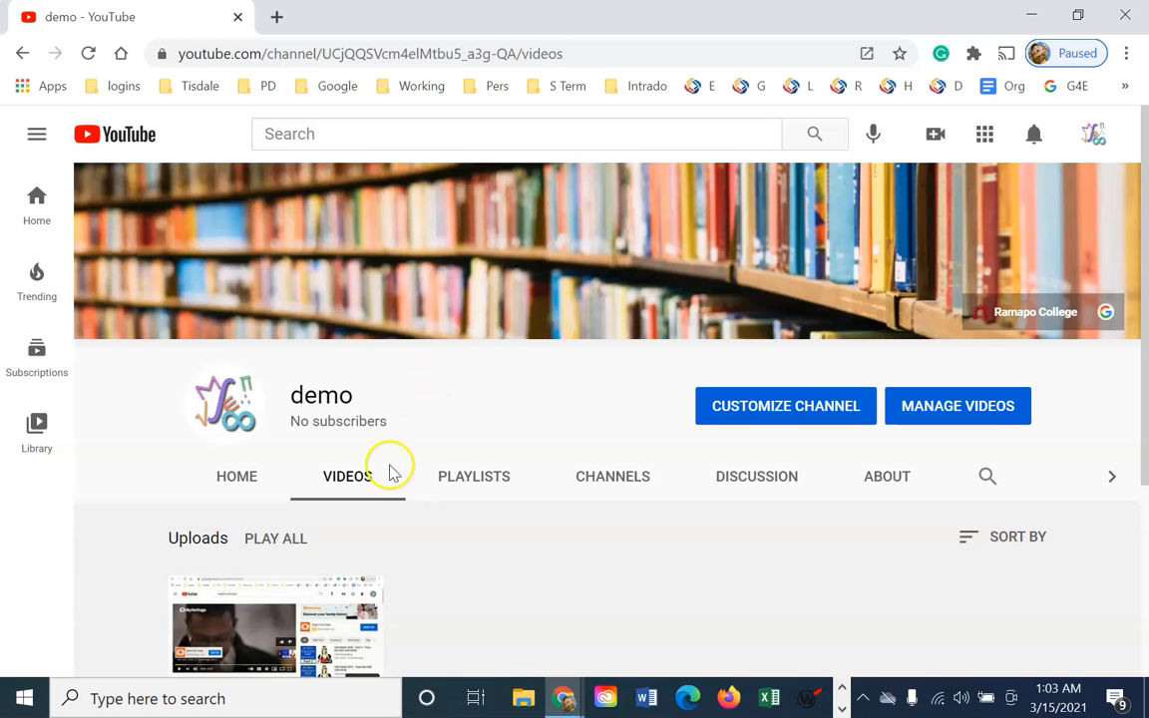
# Step: Upload Recording #137, Recording #138 and Recording #141 together from the Working with Channels folder
pyautogui.click(938, 137)
pyautogui.click(1017, 190)
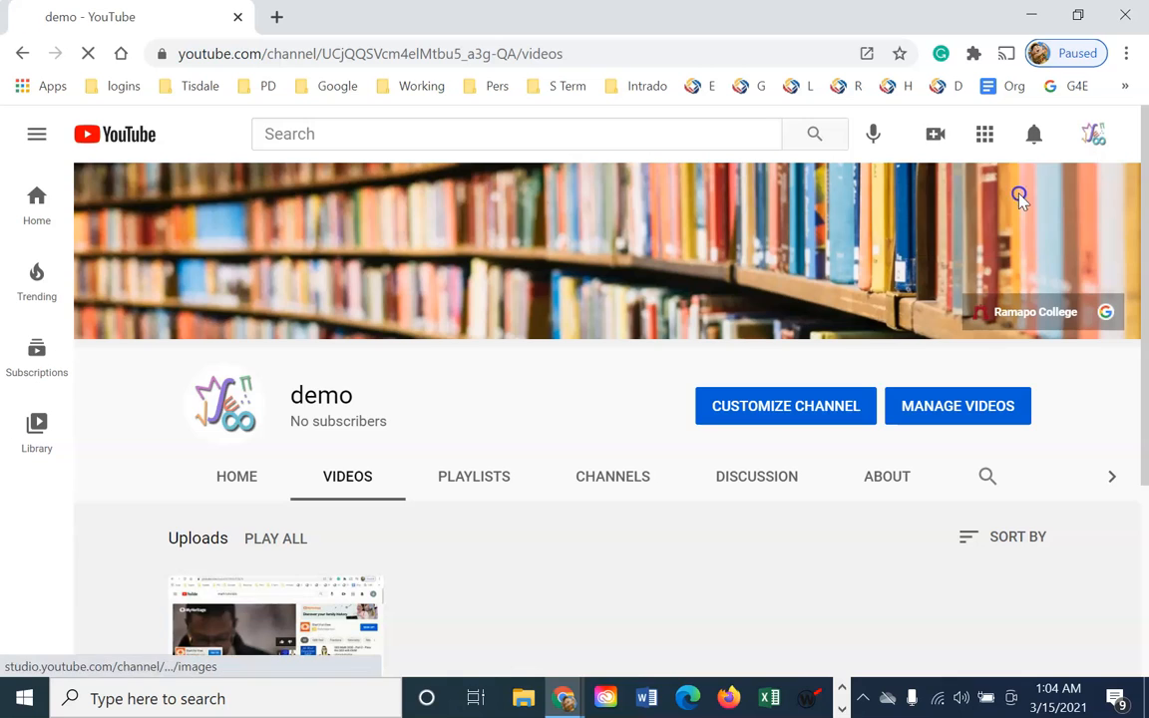
pyautogui.click(588, 348)
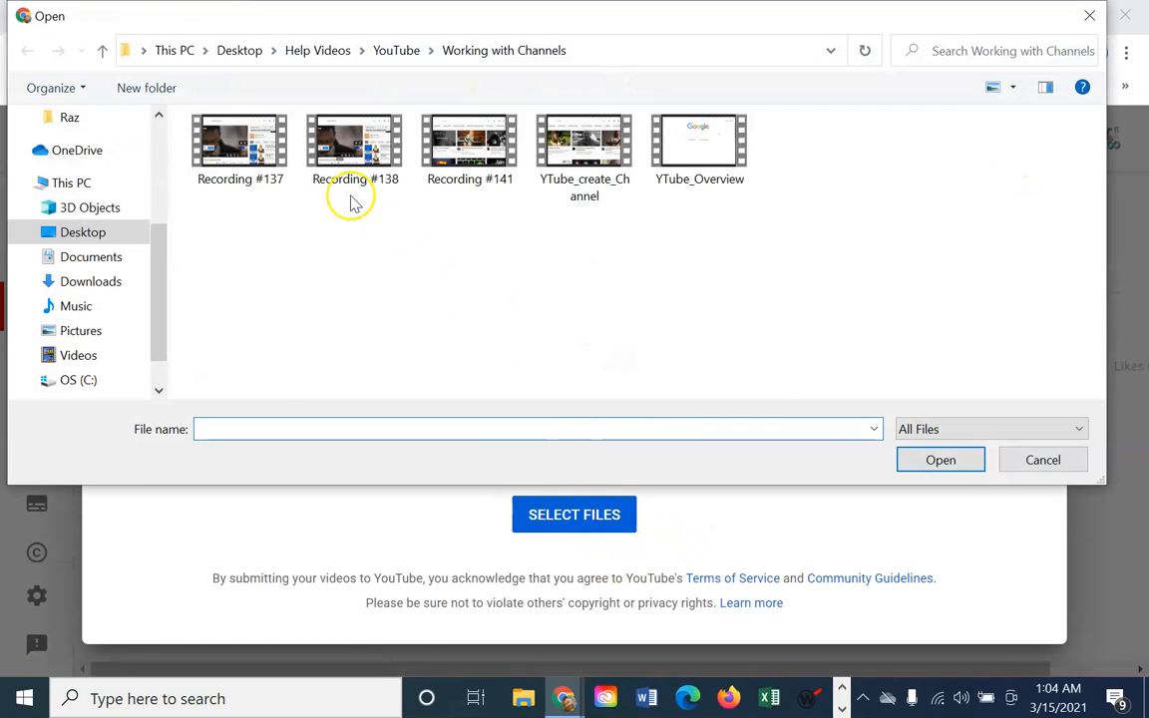
pyautogui.click(262, 145)
pyautogui.keyDown('ctrl'); pyautogui.click(329, 150); pyautogui.keyUp('ctrl')
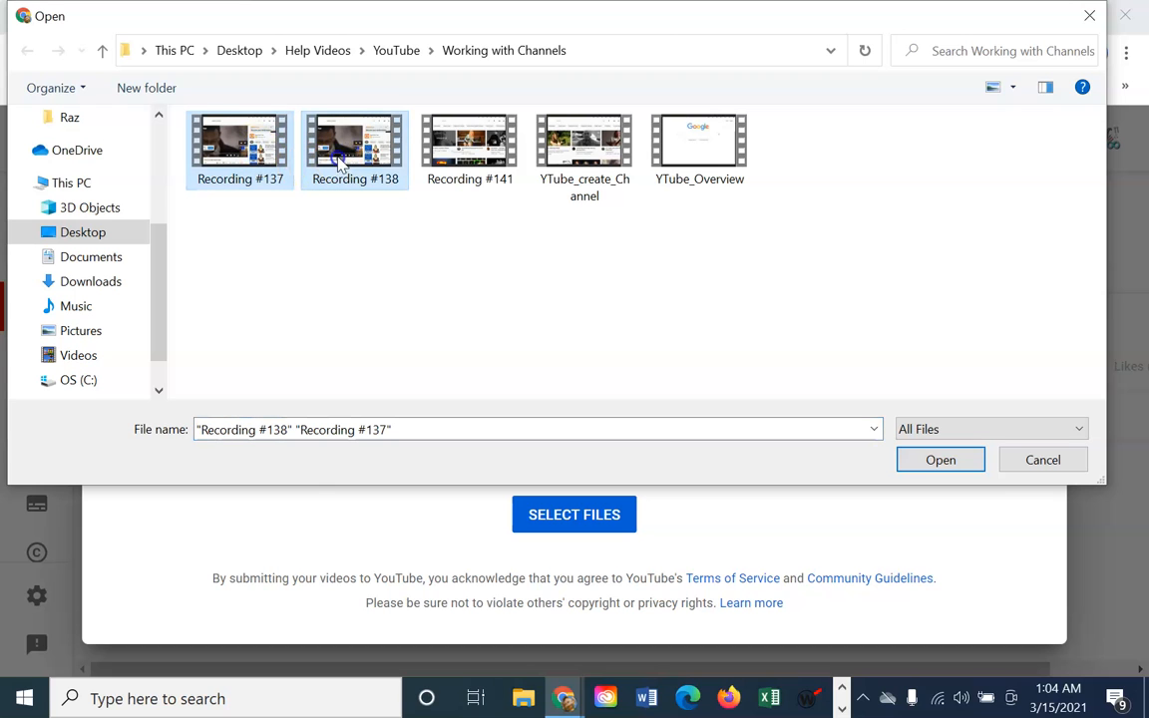
pyautogui.keyDown('ctrl'); pyautogui.click(451, 148); pyautogui.keyUp('ctrl')
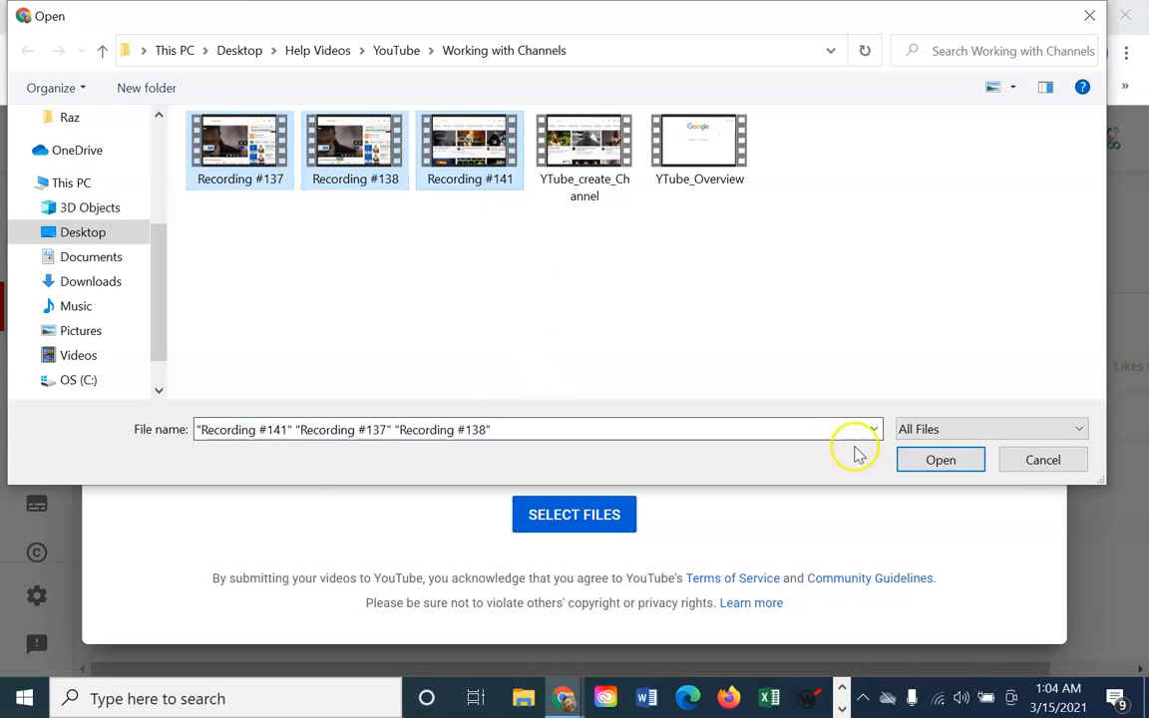
pyautogui.click(942, 461)
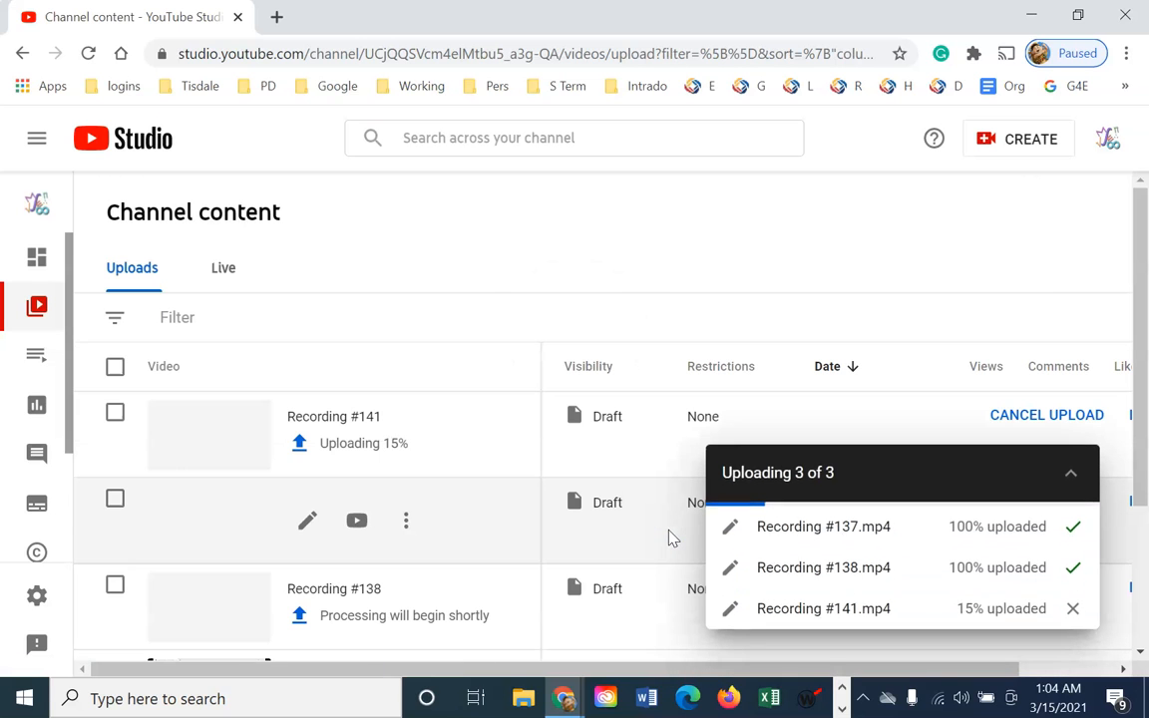
# Step: Check the new uploads in the channel content list and dismiss the upload progress summary
pyautogui.scroll(-2, 713, 372)
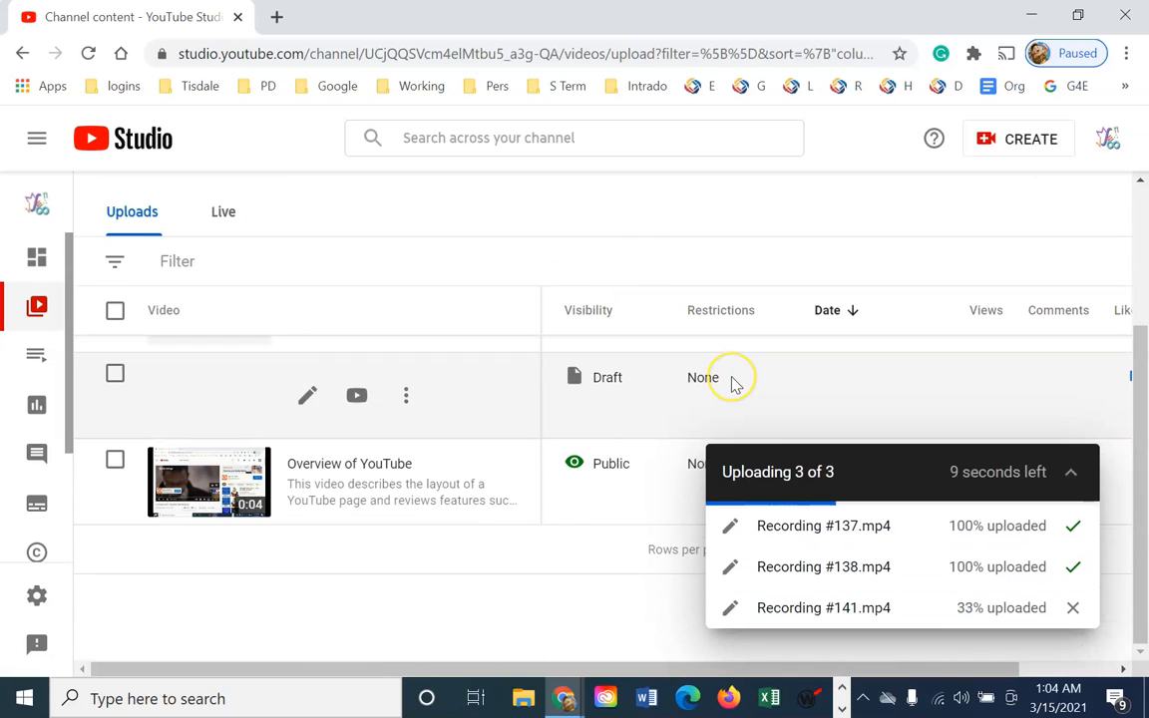
pyautogui.scroll(2, 733, 384)
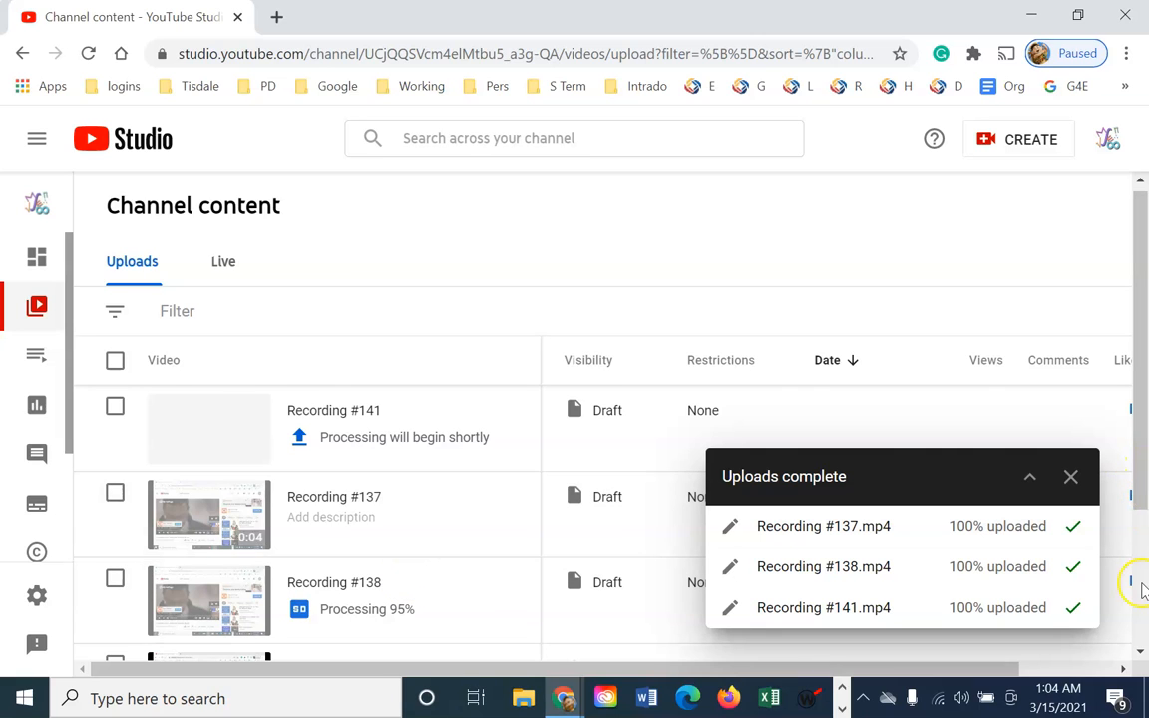
pyautogui.click(1073, 477)
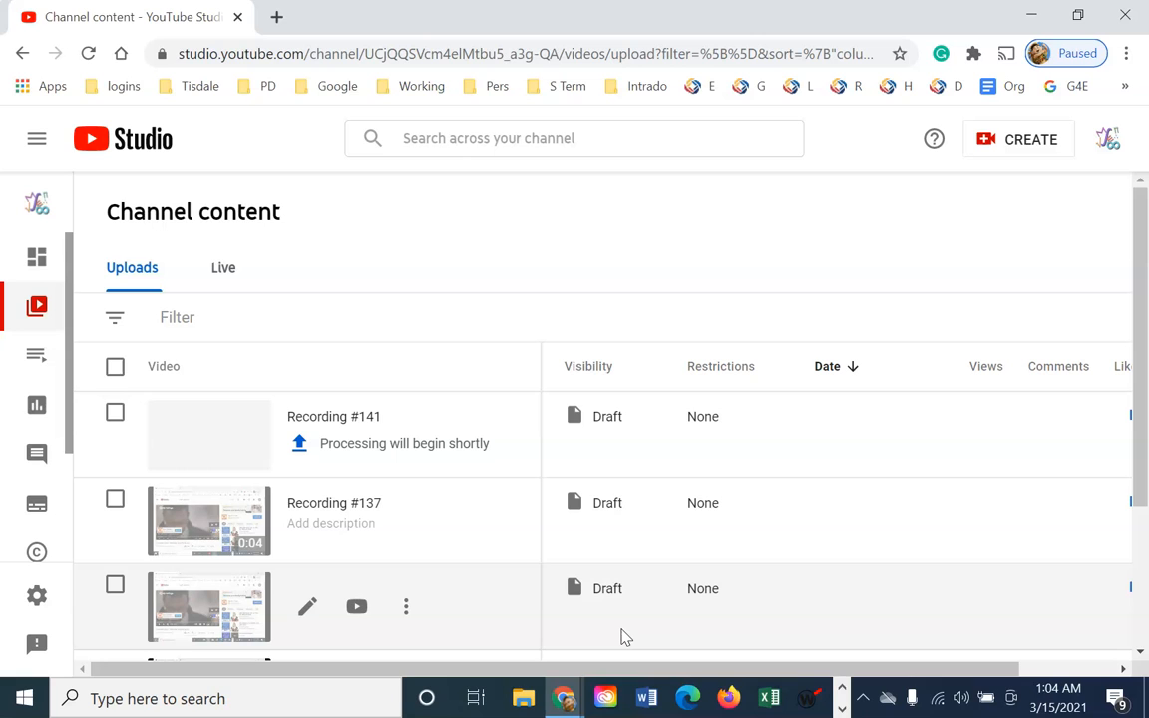
pyautogui.click(565, 668)
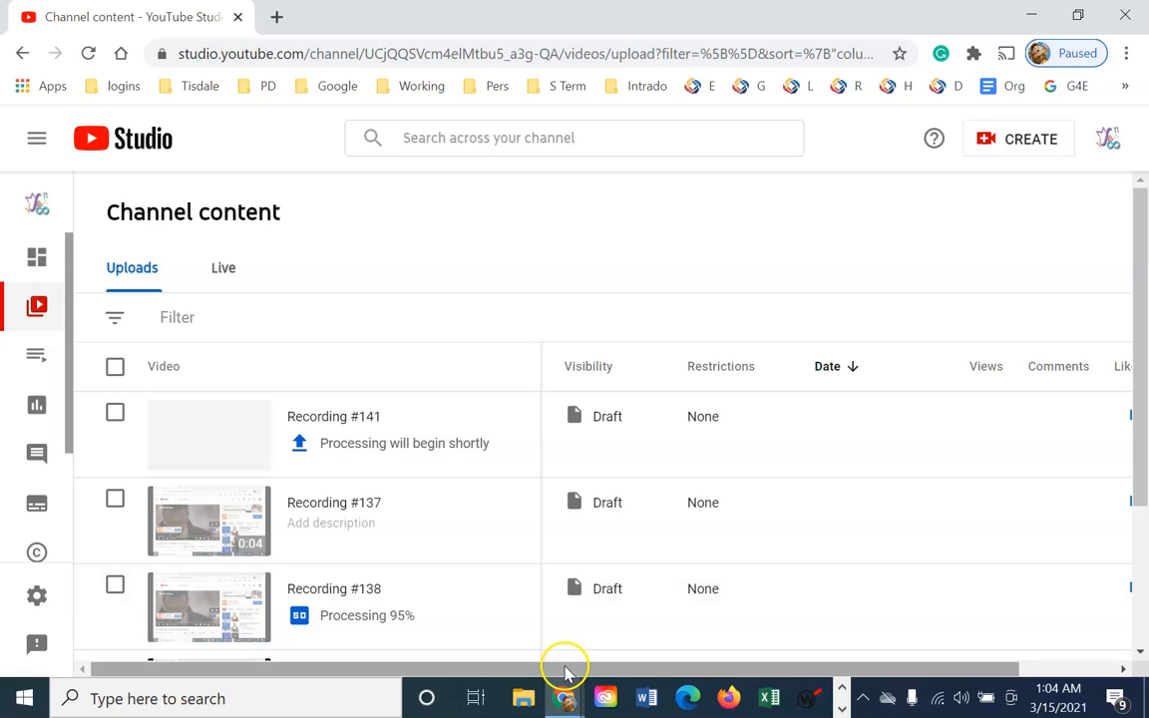
pyautogui.moveTo(264, 436)
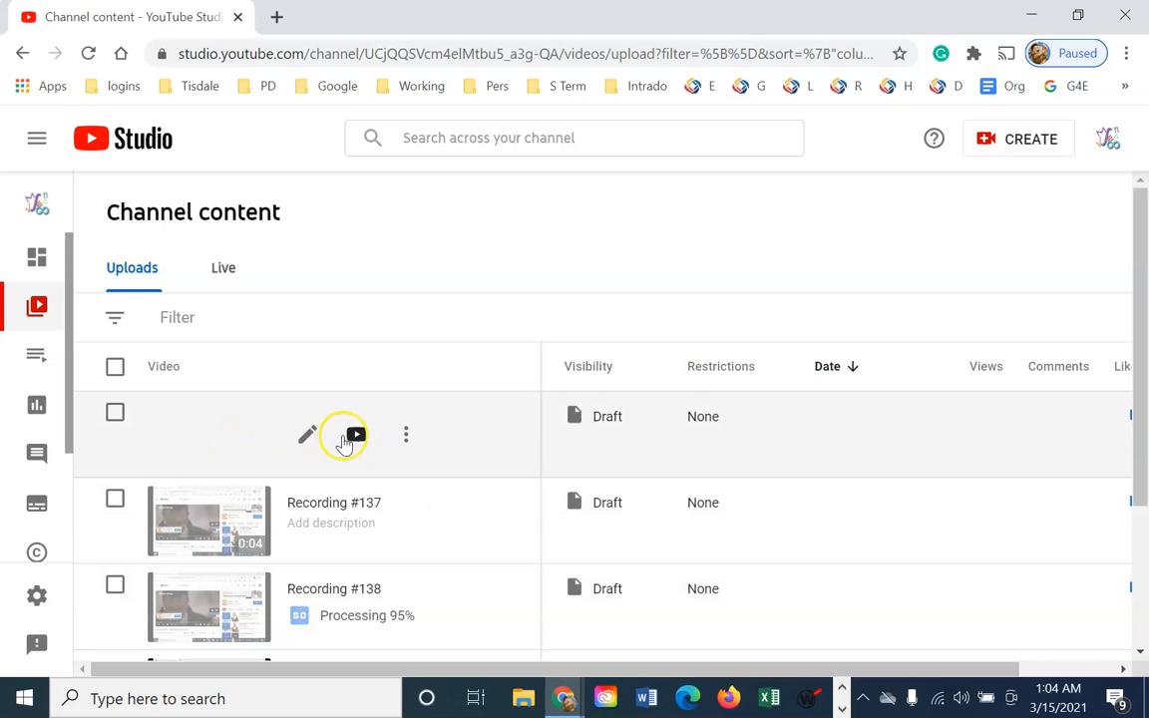
# Step: Open the Recording #141 draft and look through its title, description, playlist and audience settings
pyautogui.click(306, 438)
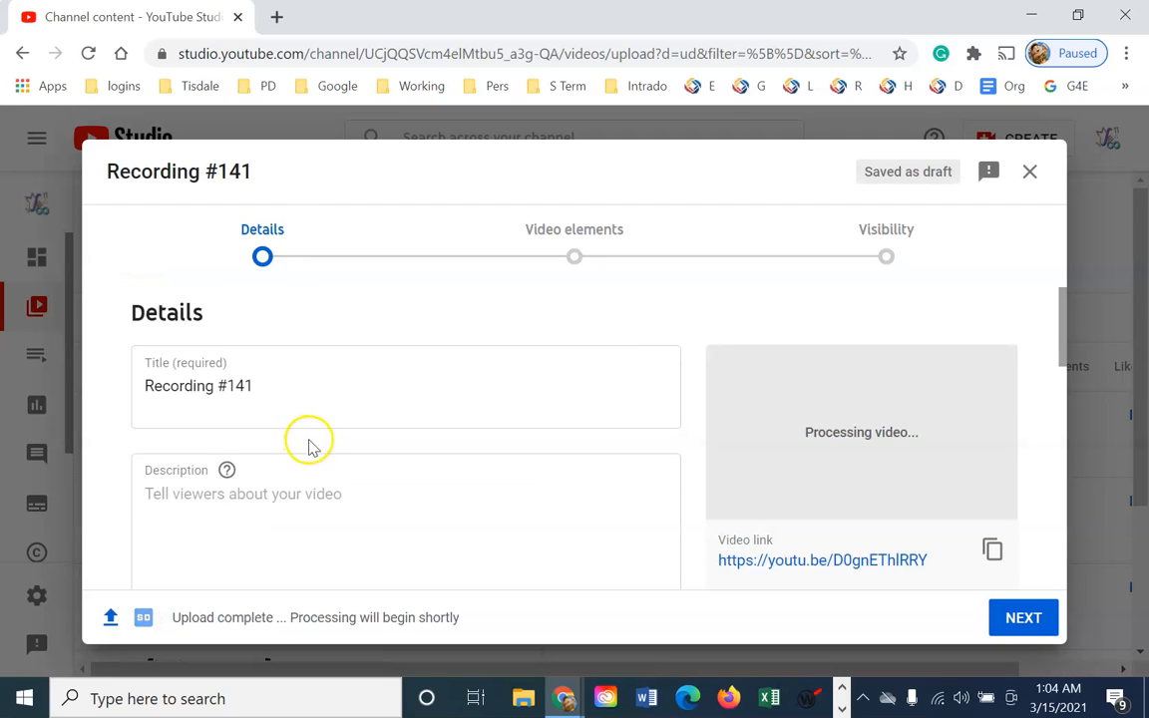
pyautogui.scroll(-4, 319, 447)
pyautogui.scroll(4, 324, 444)
pyautogui.click(313, 403)
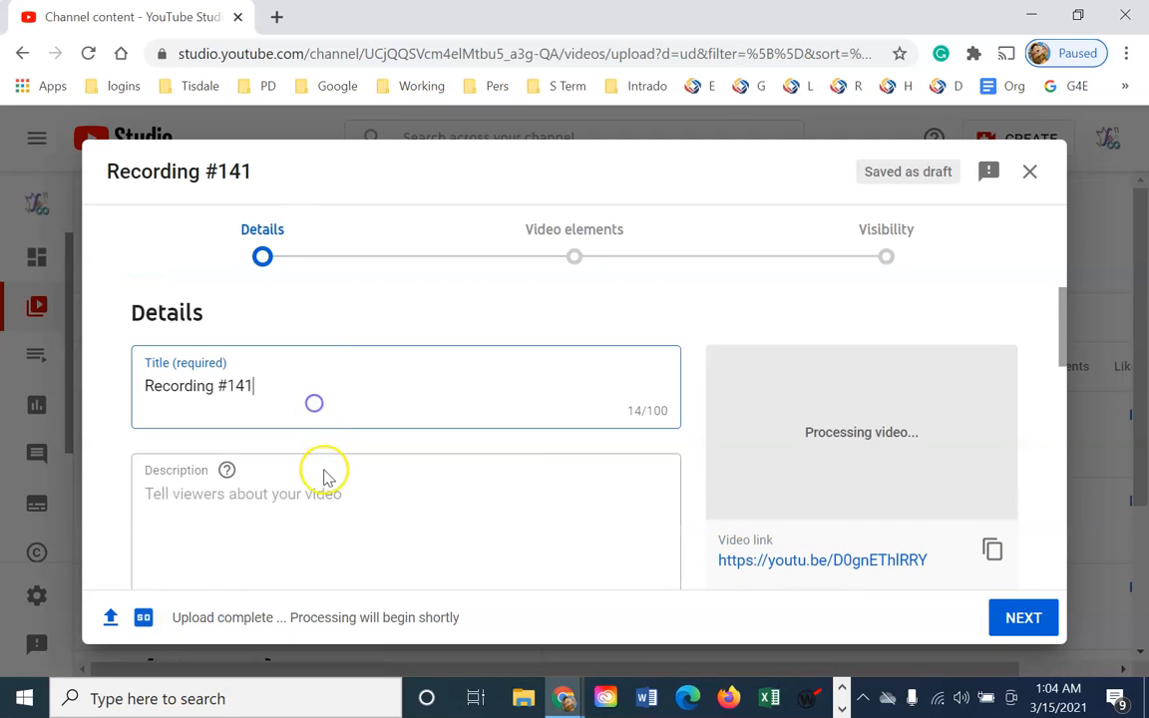
pyautogui.scroll(-1, 344, 446)
pyautogui.click(346, 442)
pyautogui.scroll(-3, 342, 474)
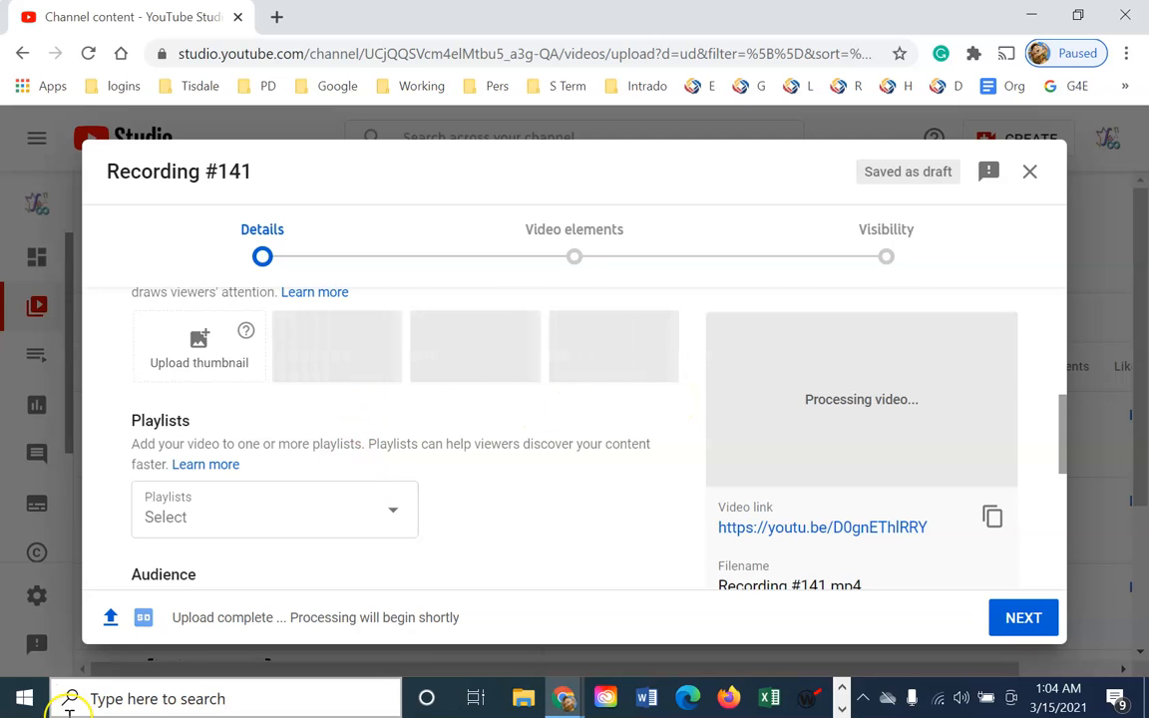
pyautogui.click(356, 515)
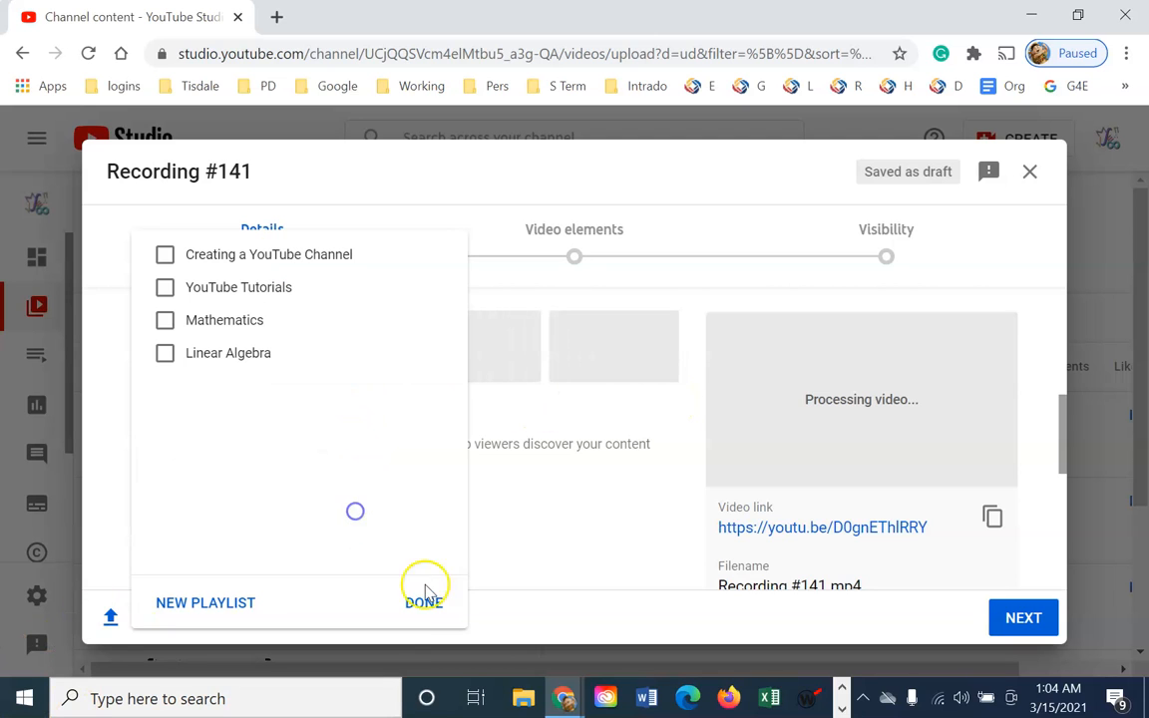
pyautogui.click(427, 593)
pyautogui.scroll(-8, 438, 584)
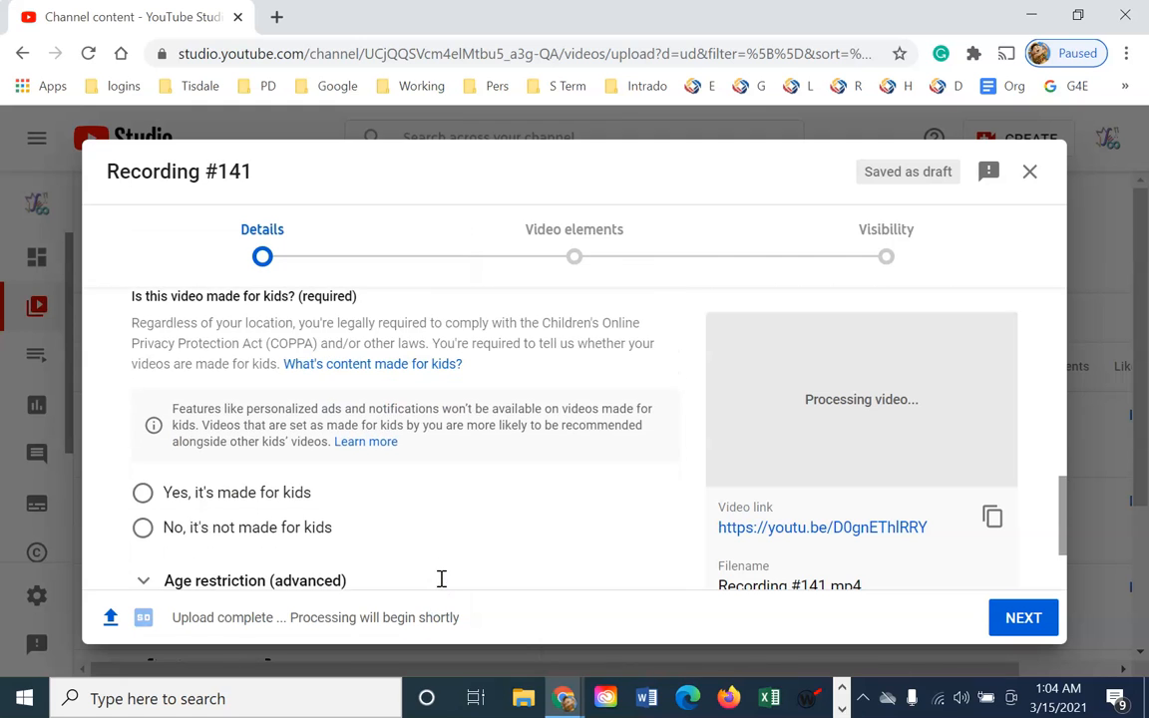
pyautogui.scroll(10, 441, 588)
pyautogui.scroll(5, 483, 531)
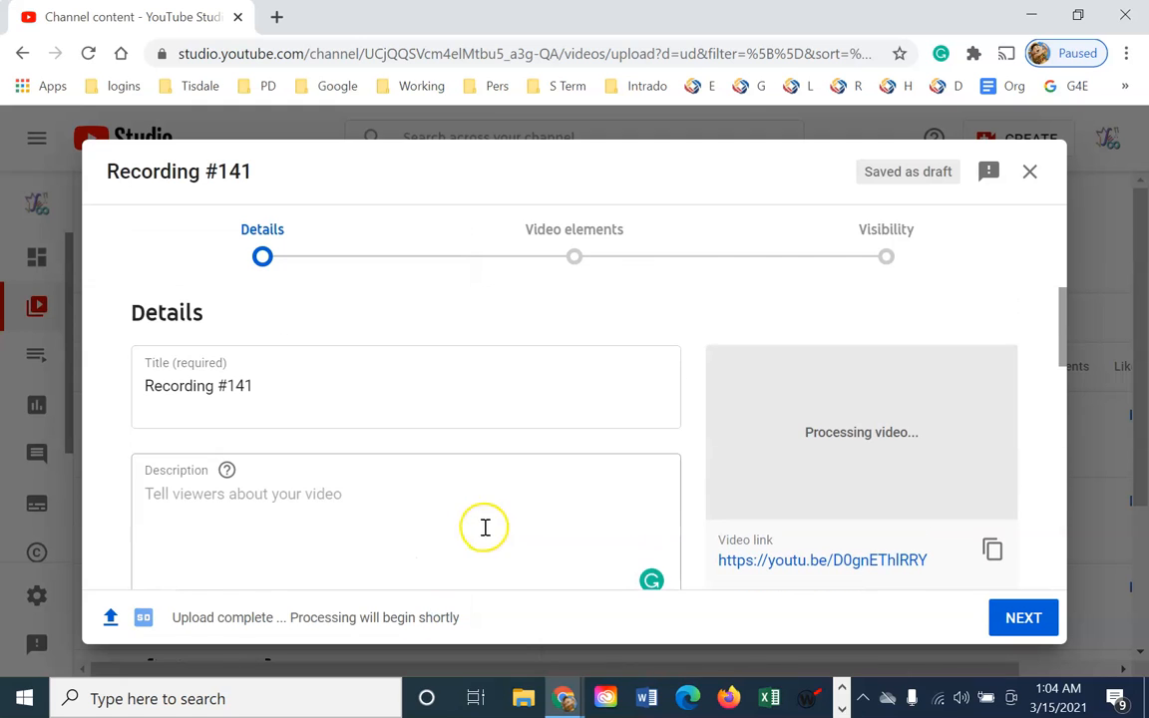
# Step: Mark Recording #141 as not made for kids and expand its advanced age restriction options
pyautogui.click(1012, 619)
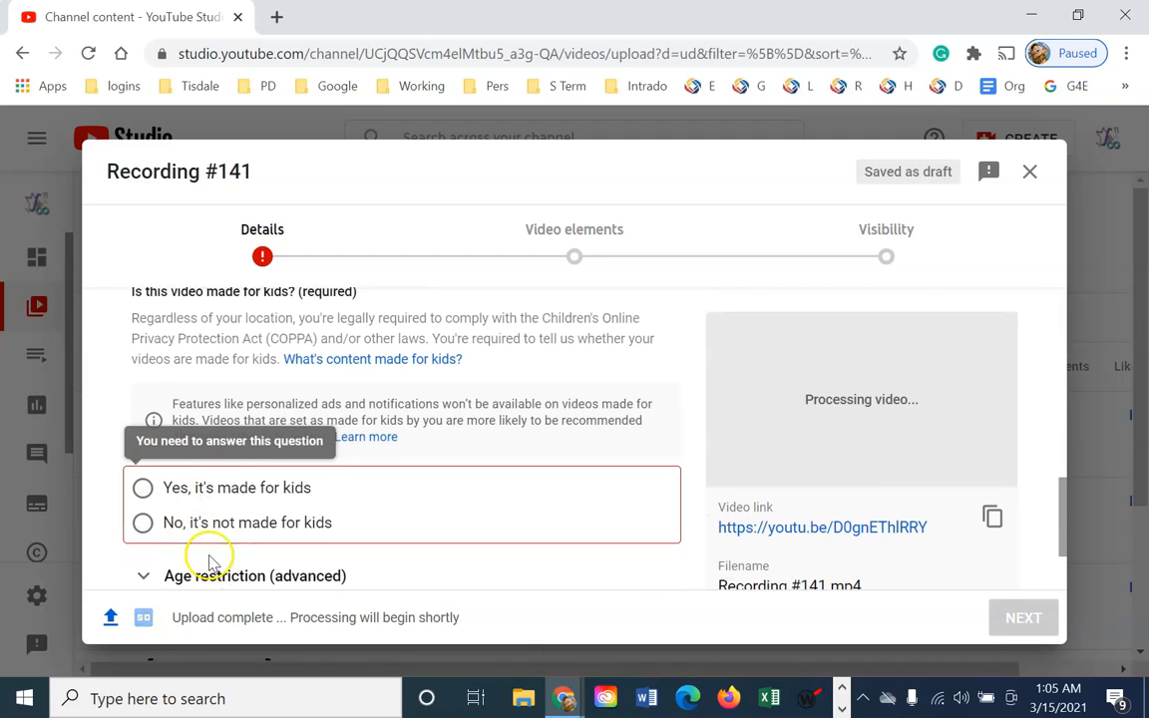
pyautogui.click(145, 523)
pyautogui.scroll(-1, 215, 530)
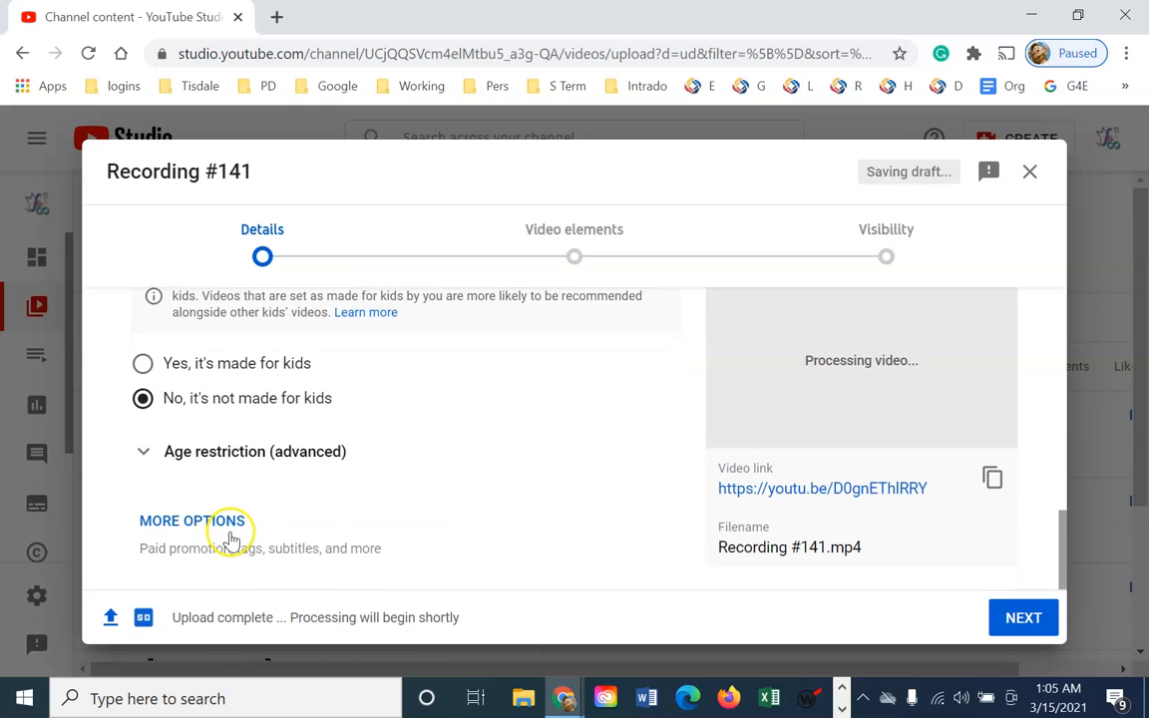
pyautogui.click(145, 454)
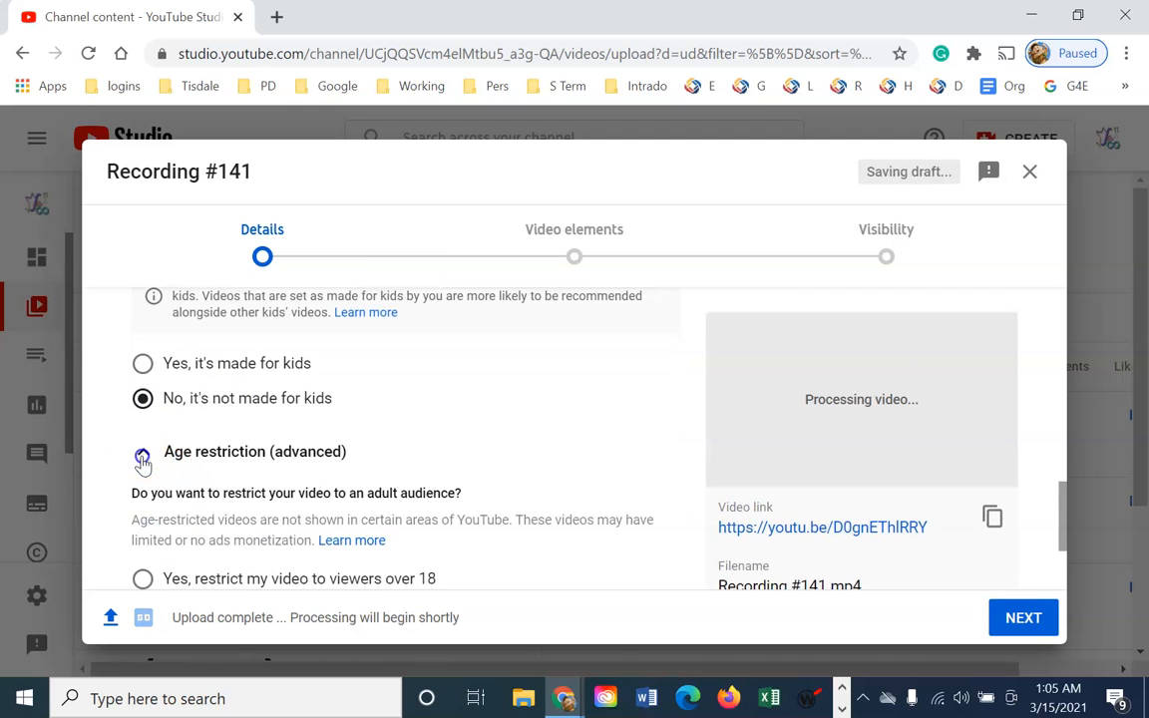
pyautogui.scroll(-2, 289, 509)
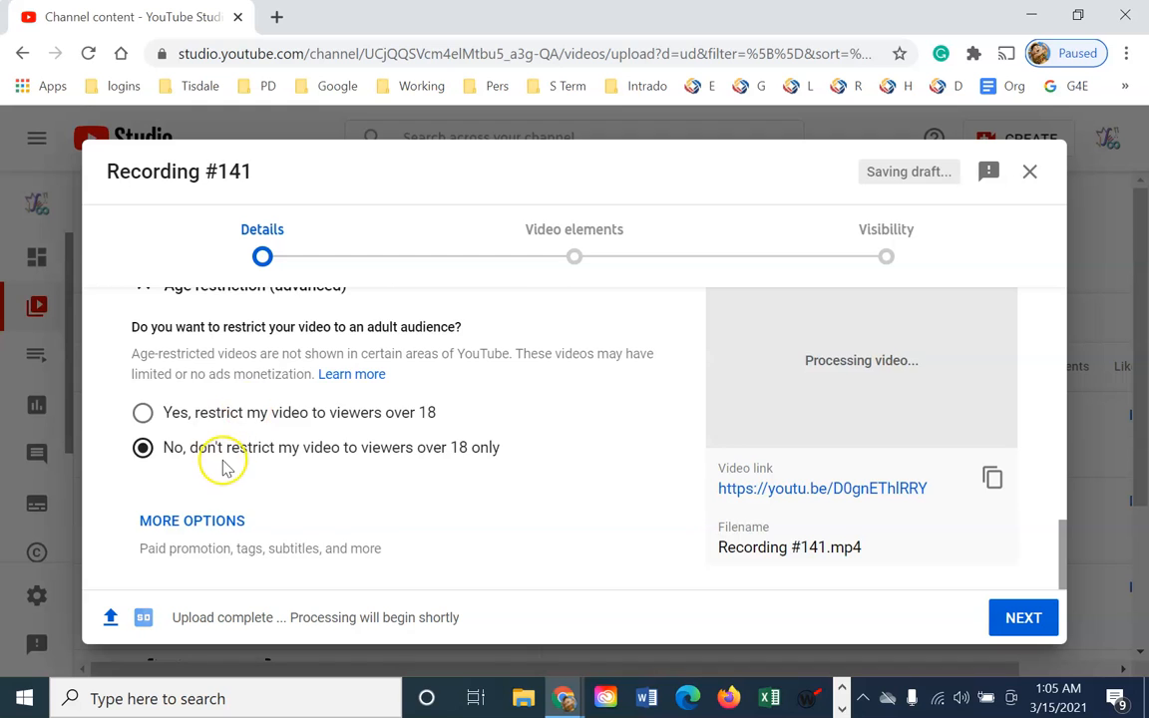
pyautogui.scroll(2, 228, 462)
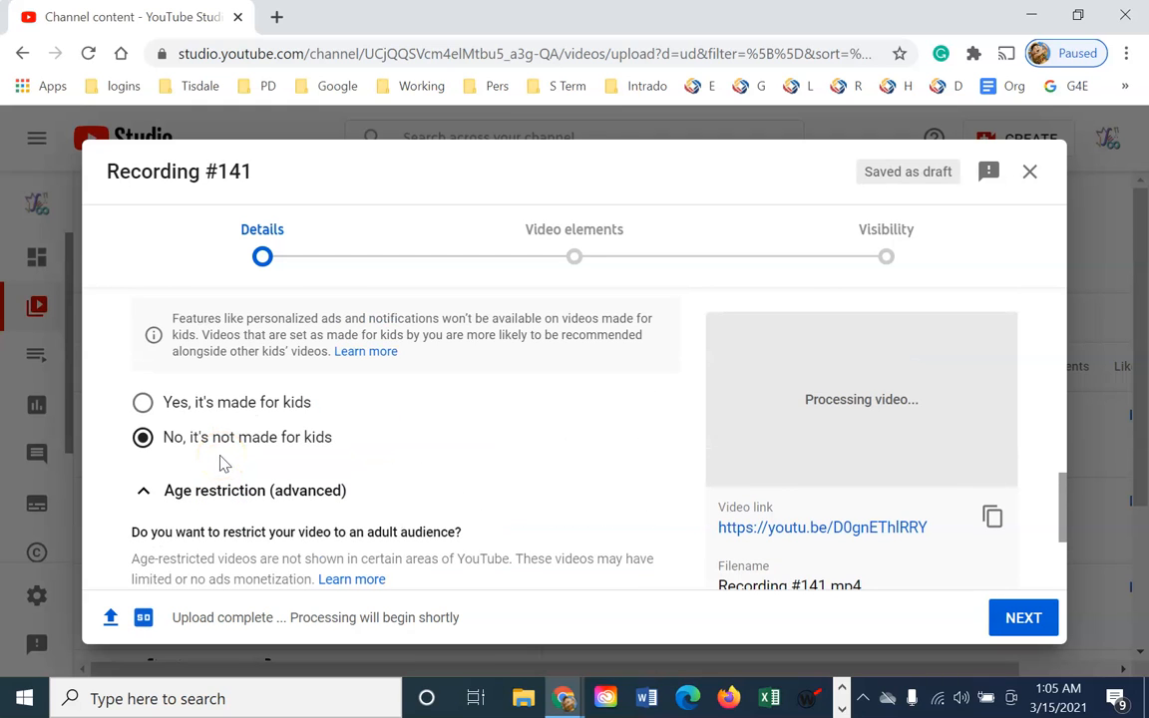
# Step: Temporarily mark Recording #141 as made for kids to check its age restriction options, and return it to not made for kids
pyautogui.click(145, 407)
pyautogui.scroll(-2, 244, 464)
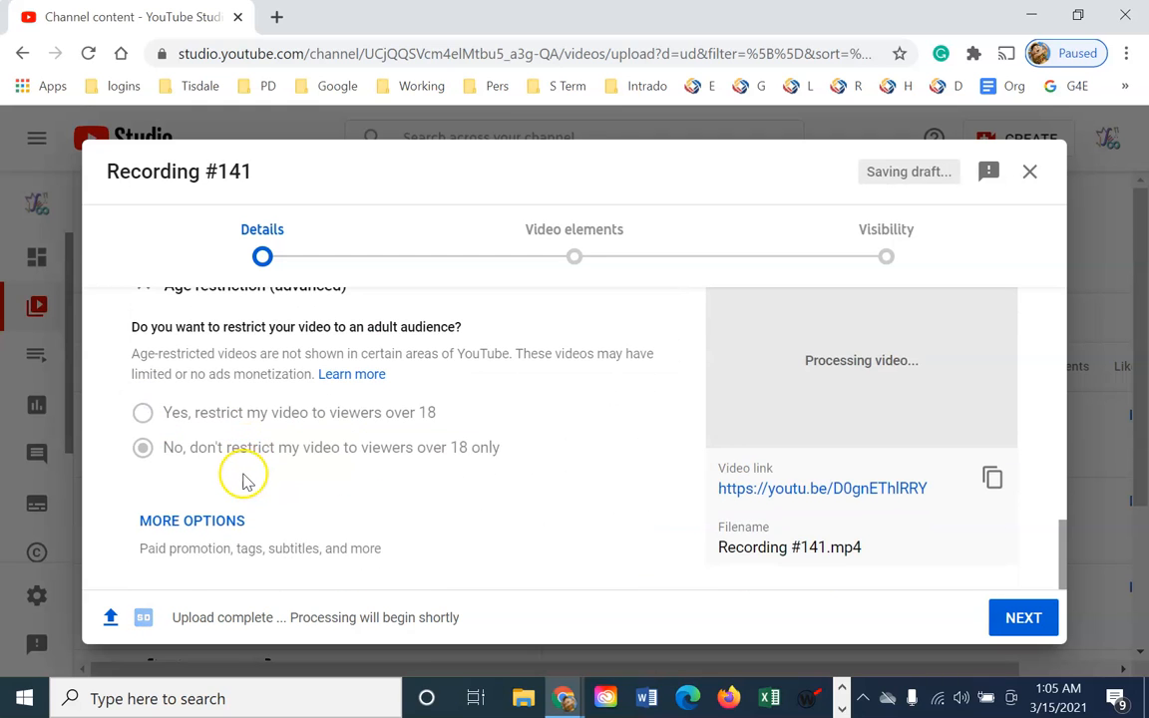
pyautogui.scroll(2, 207, 424)
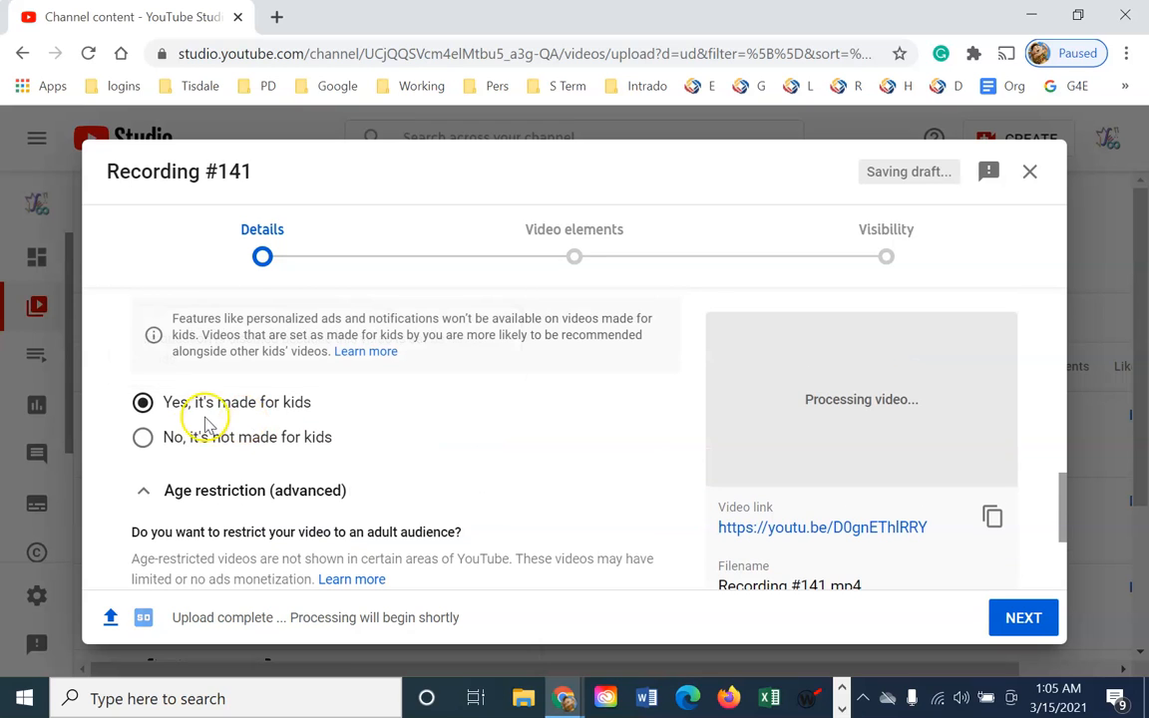
pyautogui.click(144, 438)
pyautogui.scroll(-2, 170, 463)
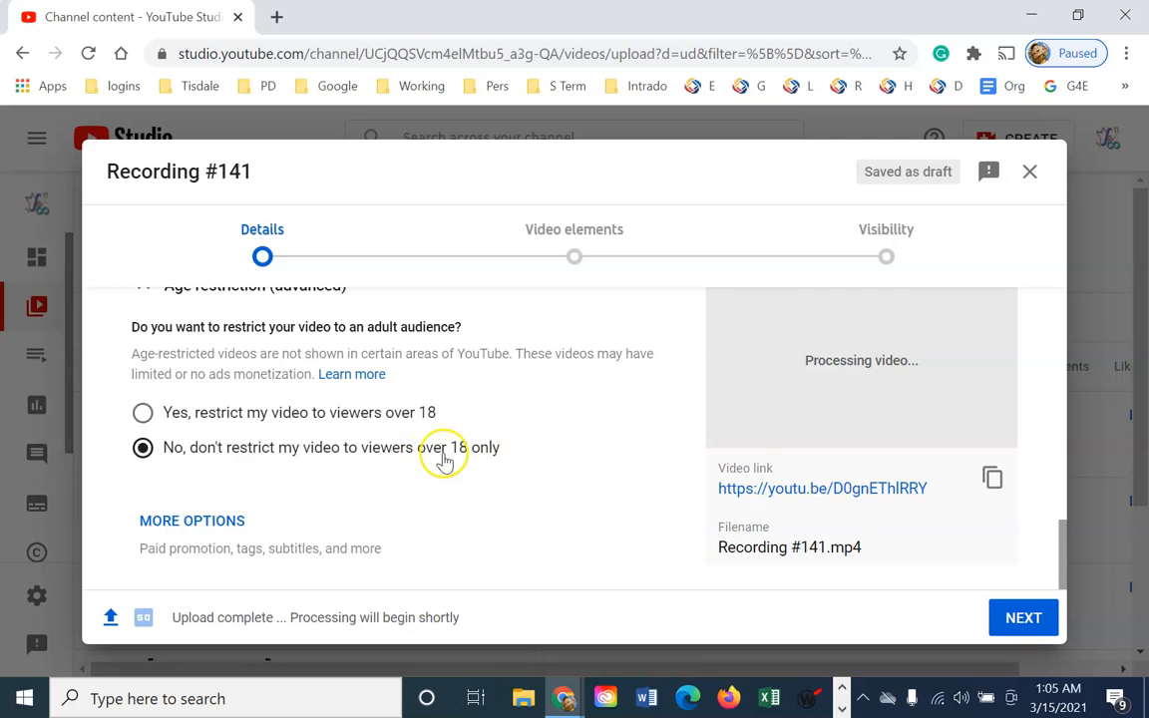
# Step: Publish Recording #141 with Public visibility, without adding any video elements, and dismiss the processing notice
pyautogui.click(1024, 615)
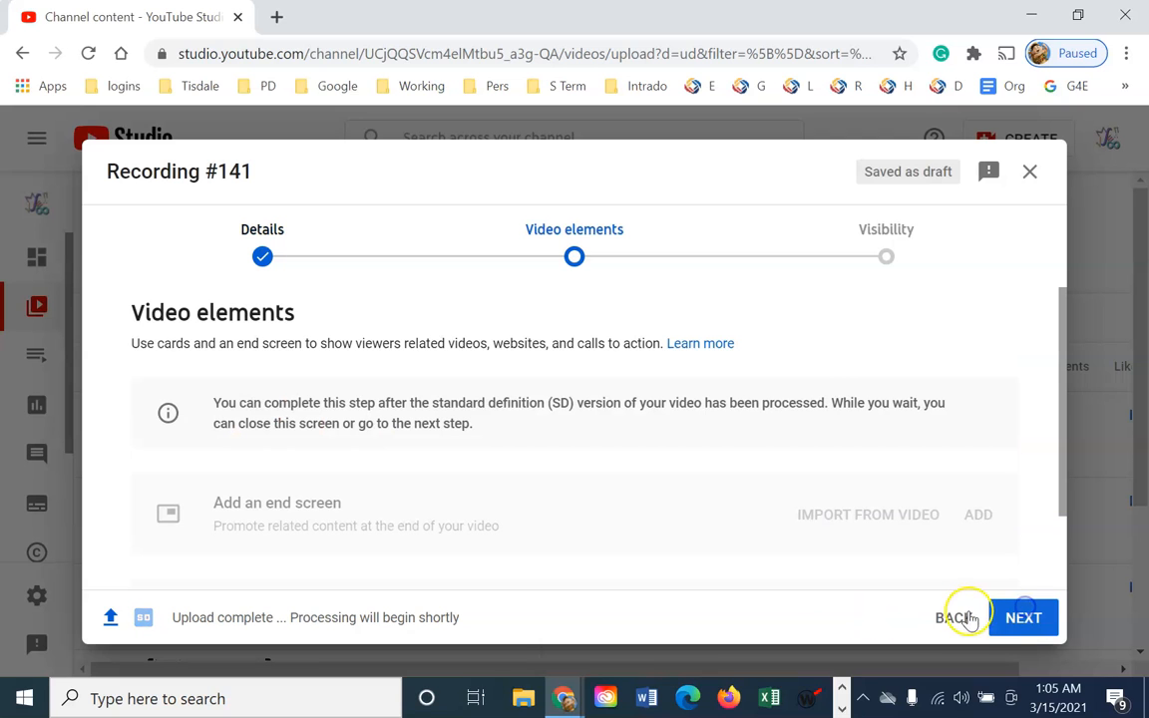
pyautogui.click(1023, 619)
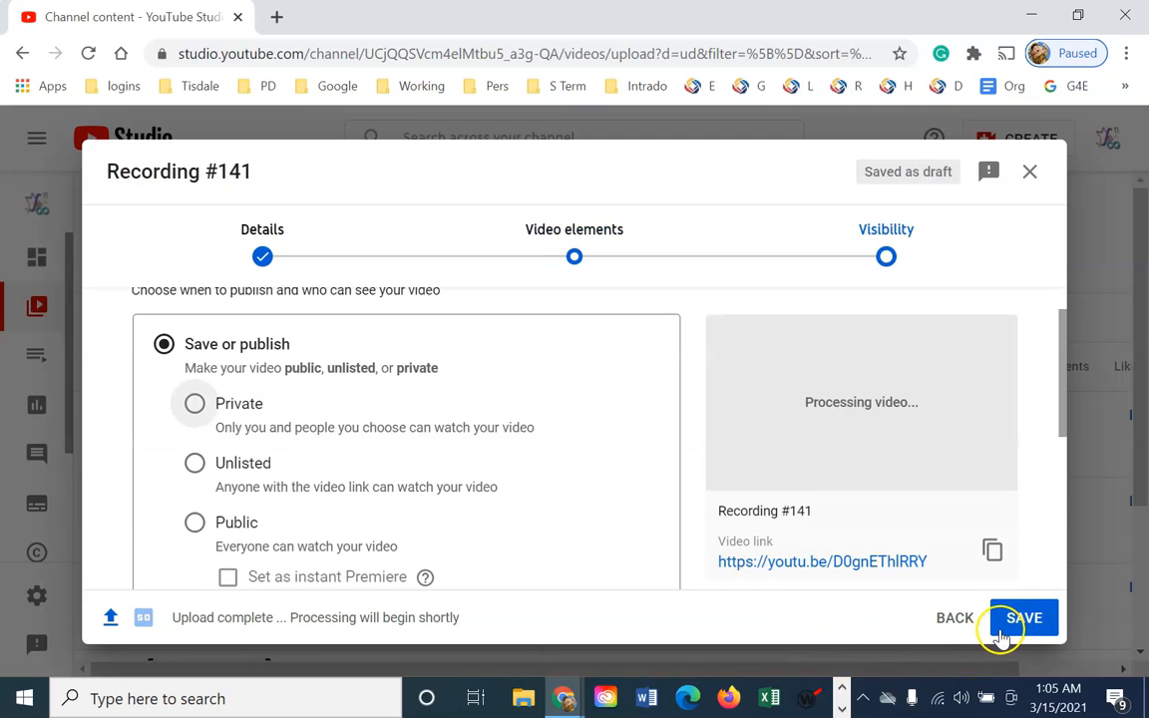
pyautogui.click(198, 524)
pyautogui.scroll(-4, 419, 526)
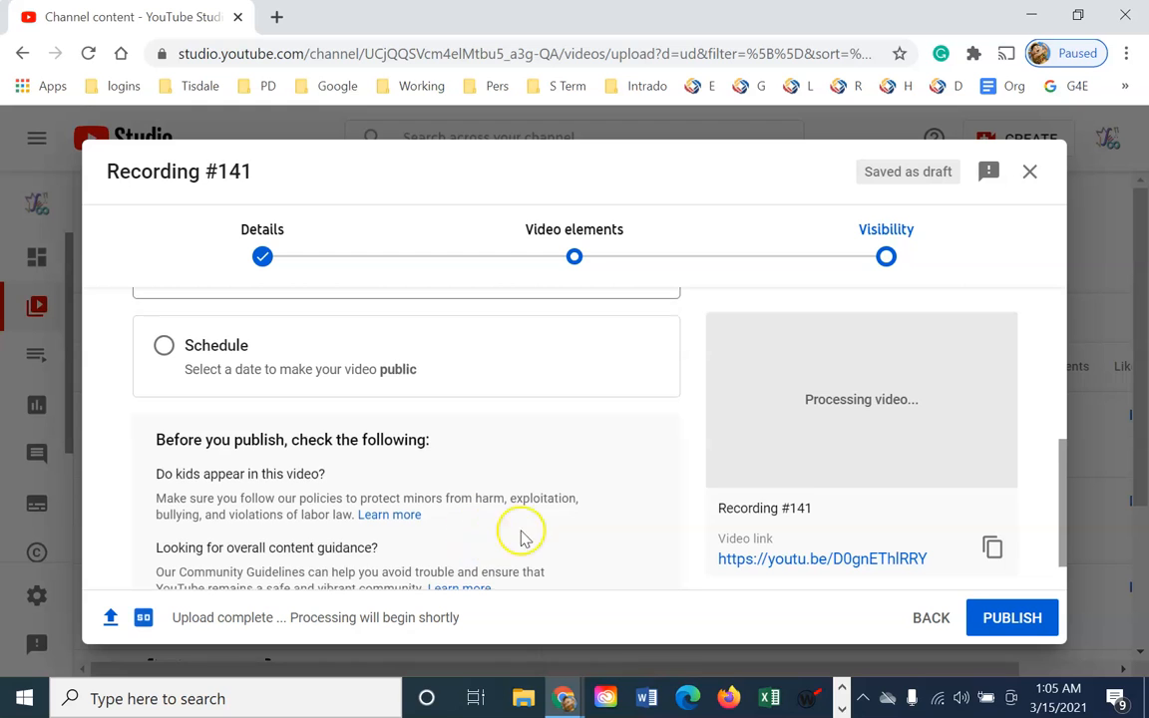
pyautogui.click(1027, 622)
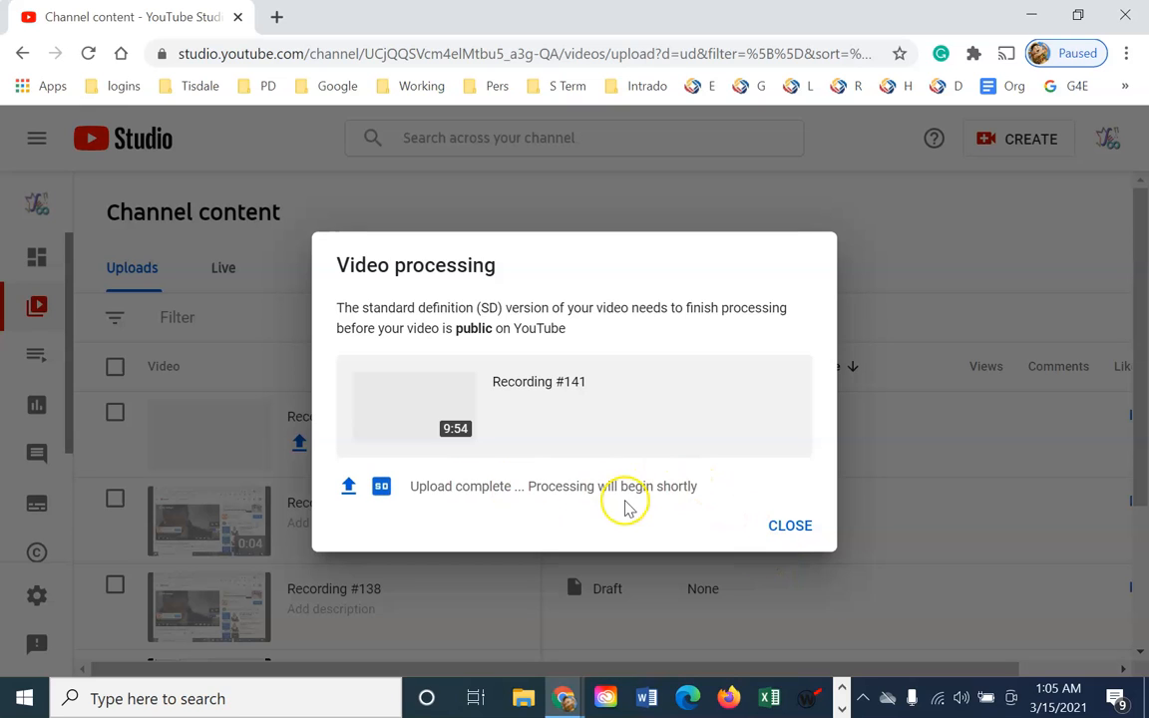
pyautogui.click(790, 527)
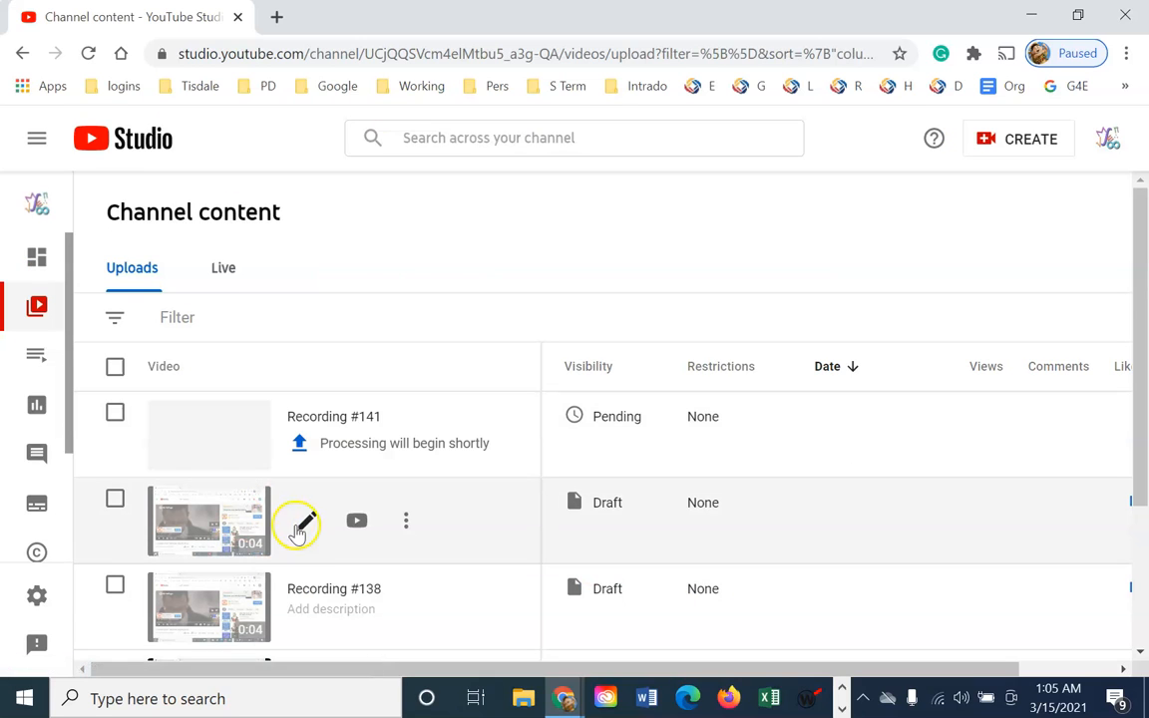
# Step: Open the Recording #137 draft from the channel content list and mark it as not made for kids
pyautogui.scroll(-1, 364, 477)
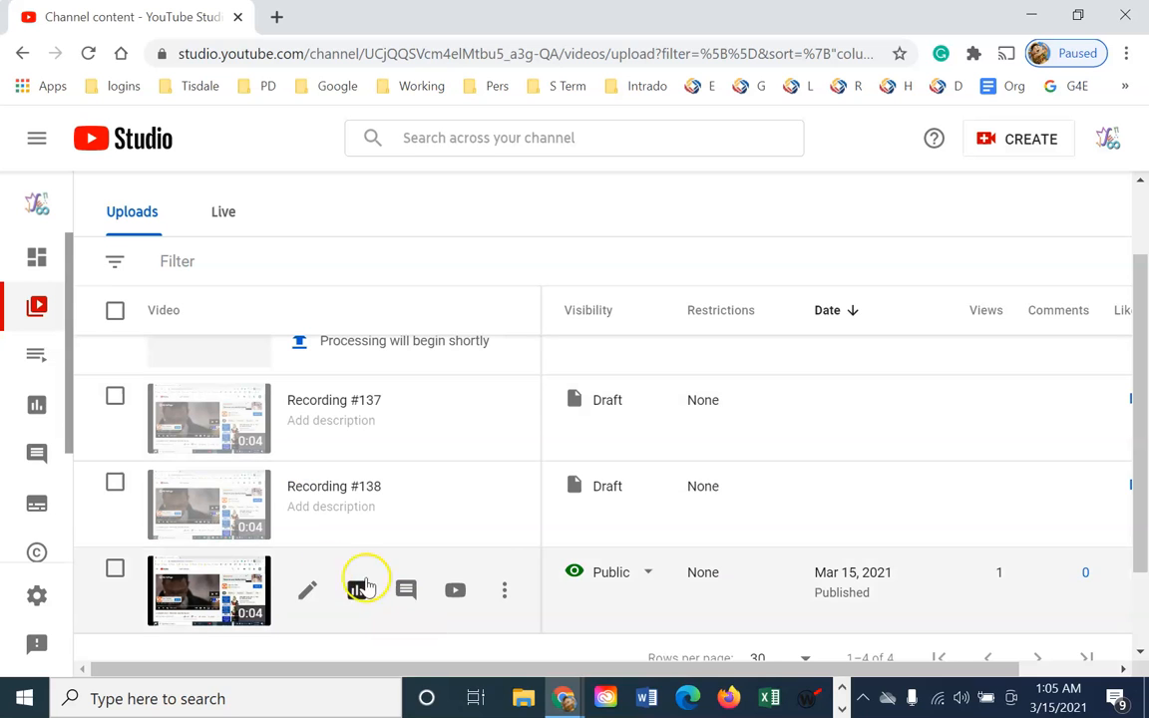
pyautogui.click(214, 412)
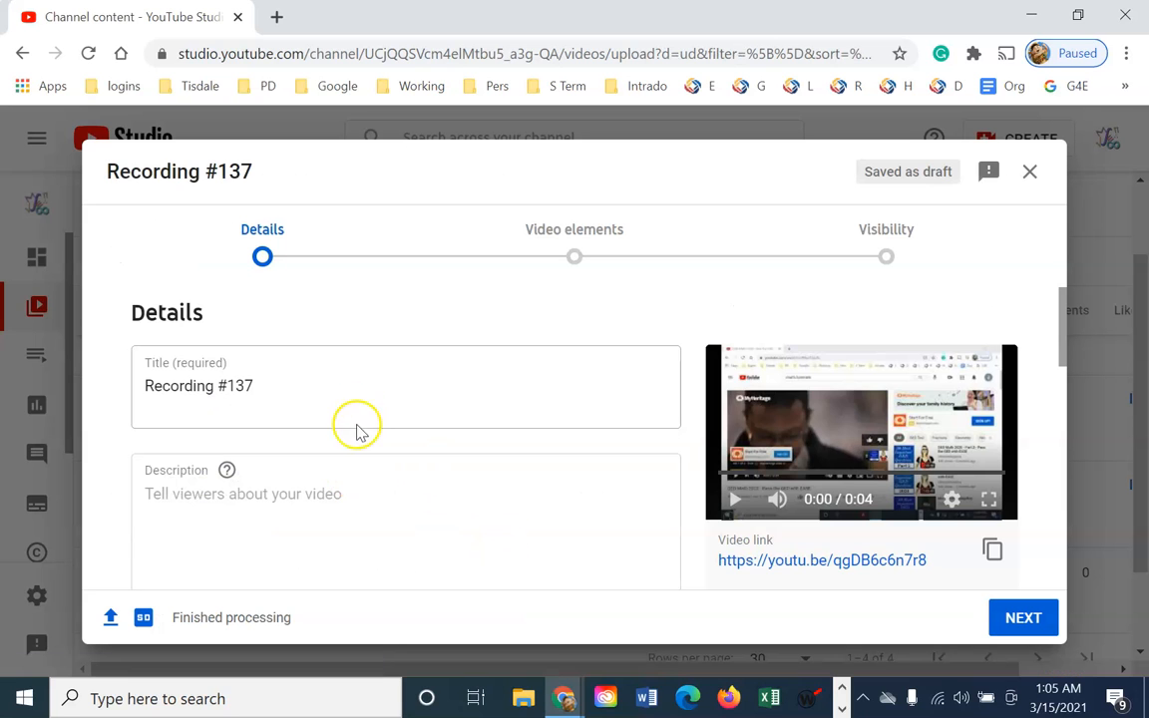
pyautogui.scroll(-5, 576, 514)
pyautogui.scroll(-3, 577, 514)
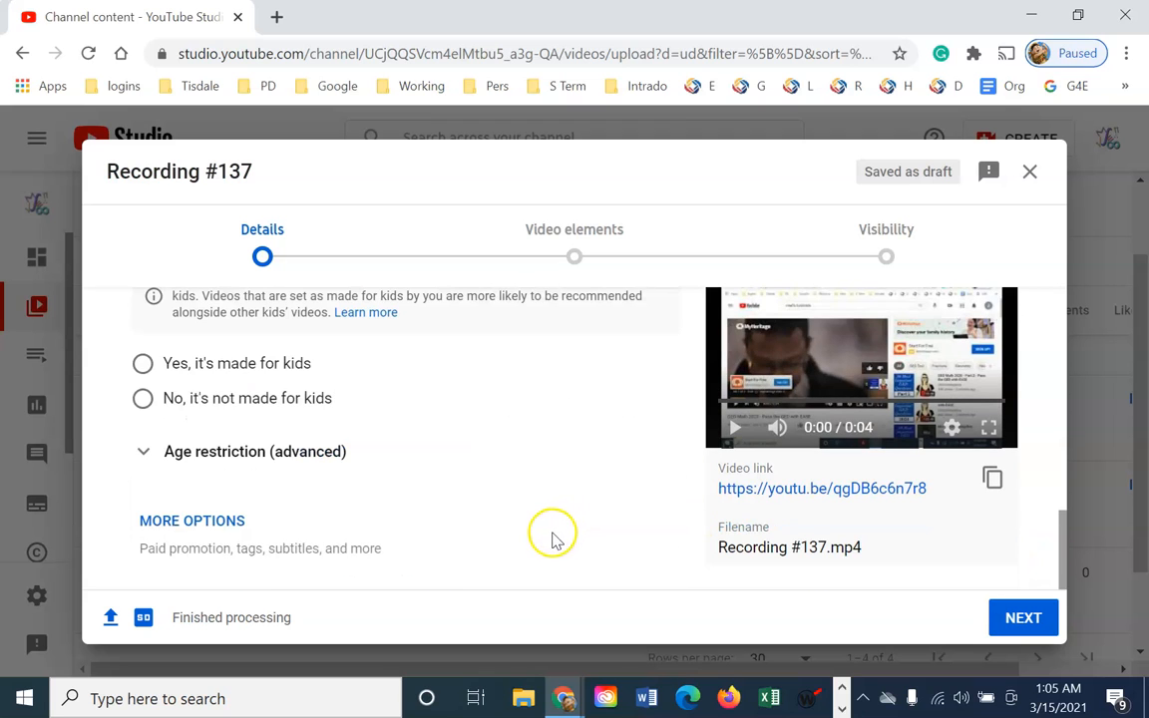
pyautogui.click(142, 398)
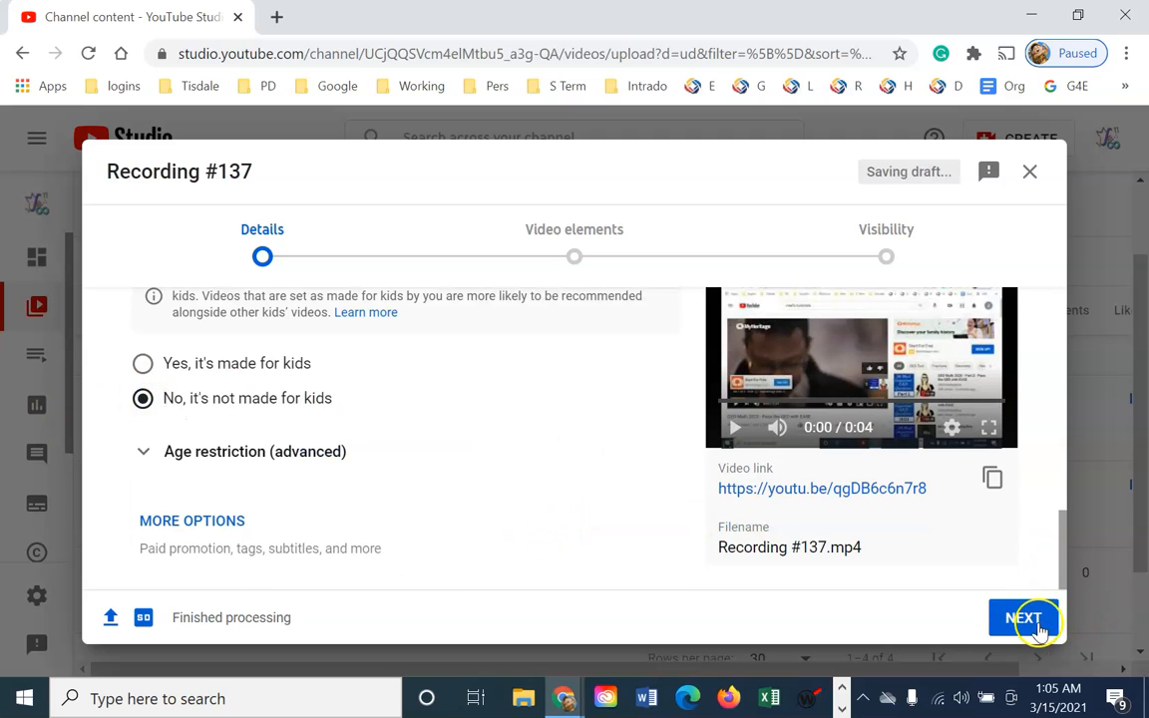
# Step: Publish Recording #137 with Public visibility, skipping the video elements, and dismiss the sharing window
pyautogui.click(1028, 618)
pyautogui.click(1023, 619)
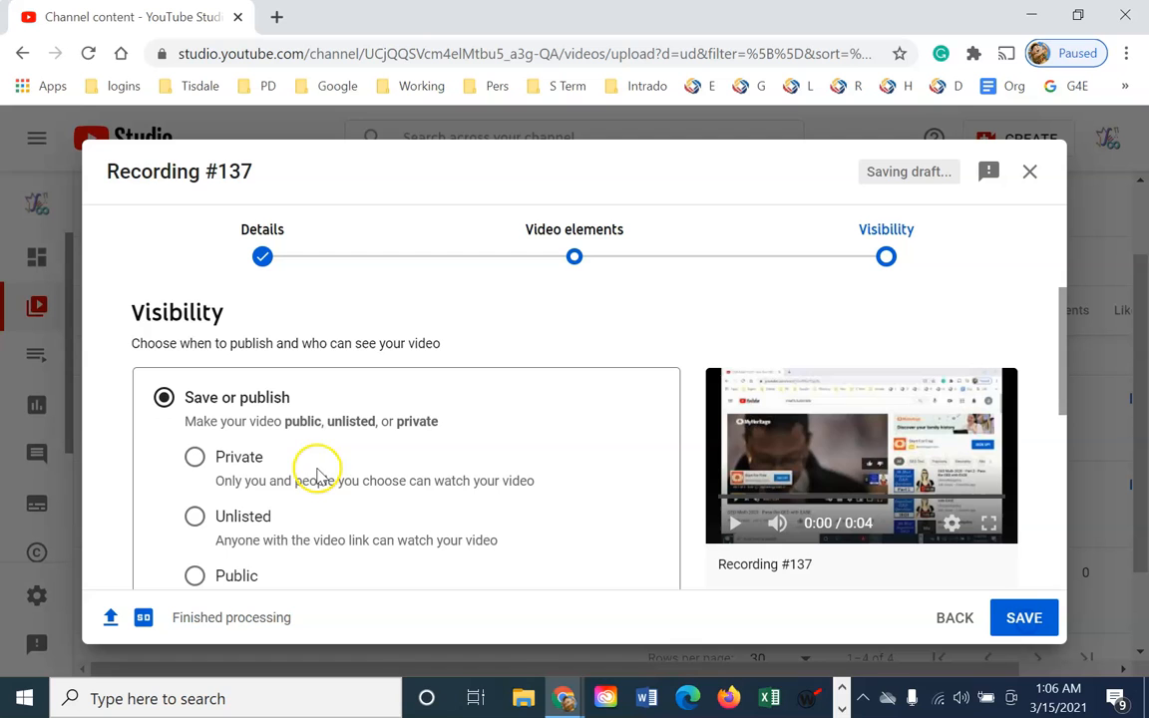
pyautogui.click(205, 581)
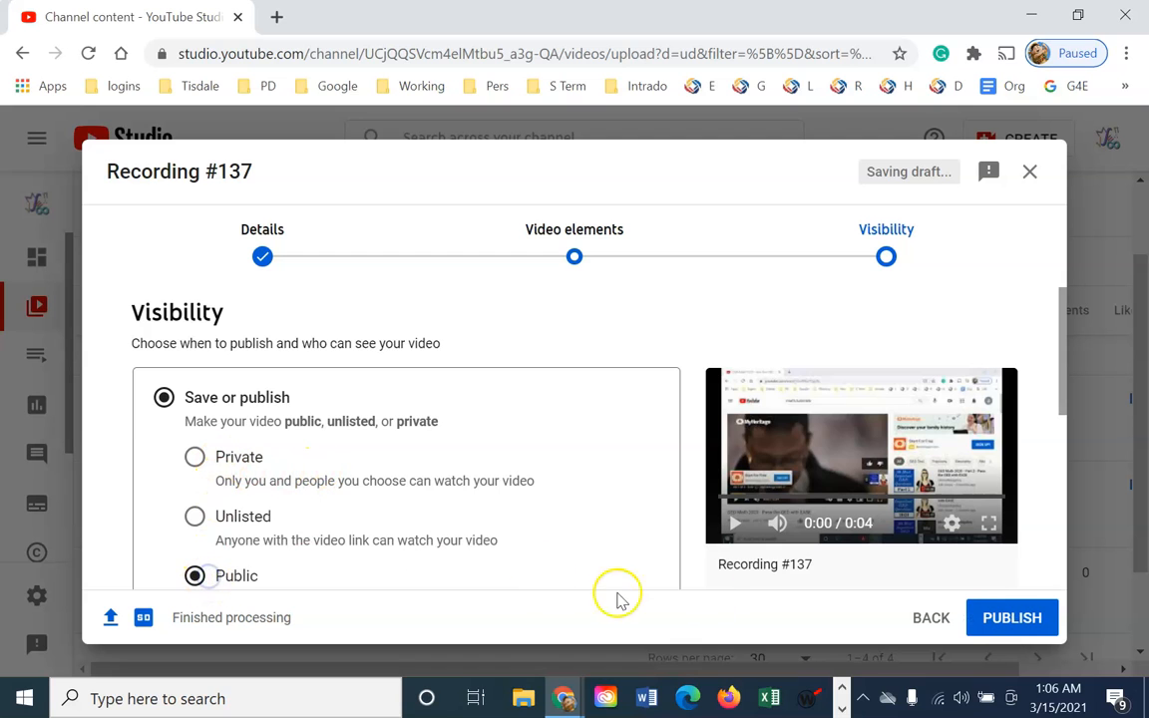
pyautogui.click(1005, 618)
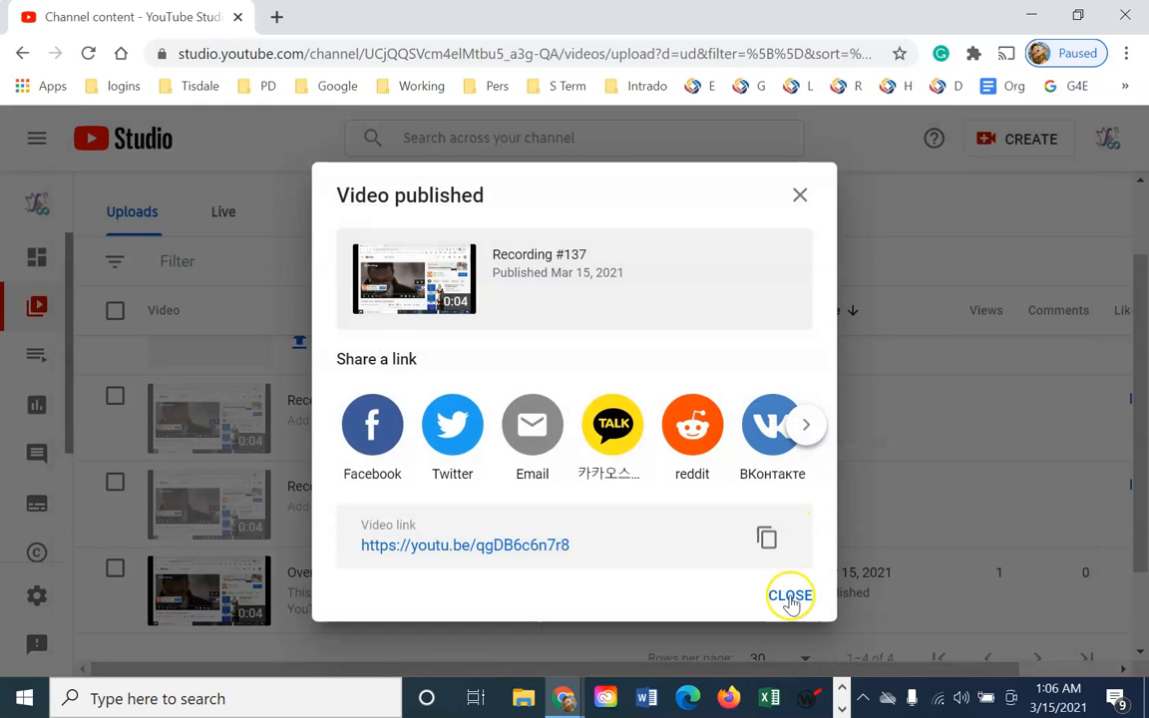
pyautogui.click(790, 599)
# Step: Open the Recording #138 draft from the channel content list and mark it as not made for kids
pyautogui.scroll(-2, 461, 525)
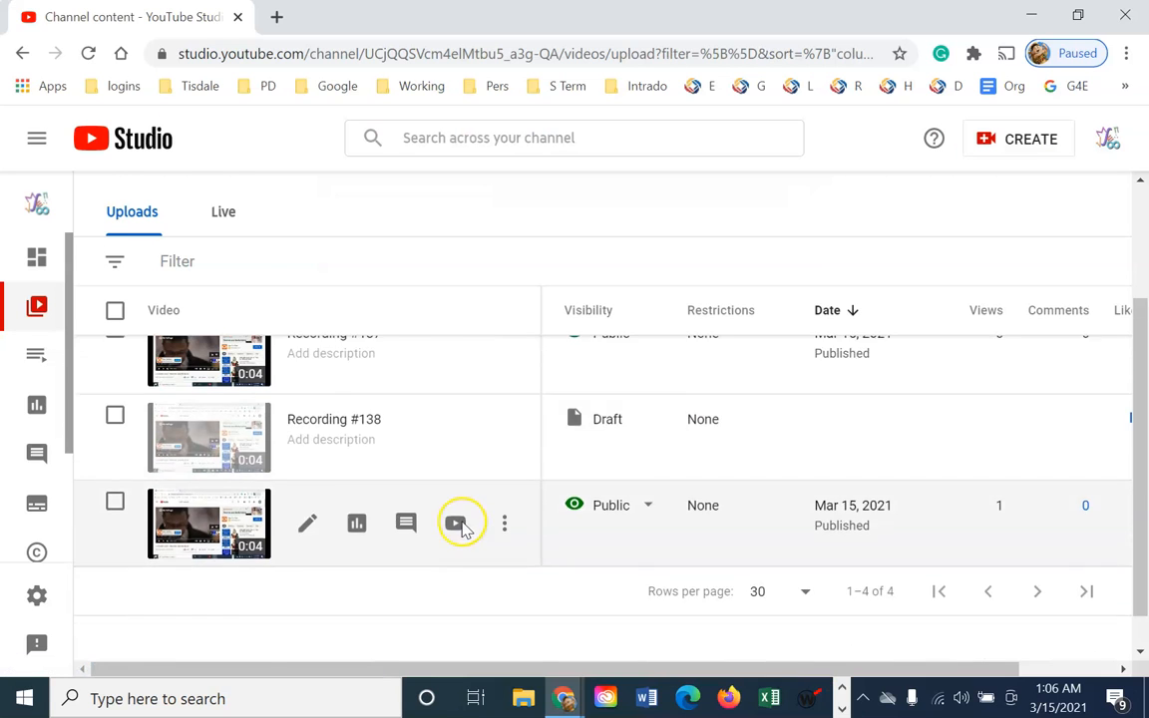
pyautogui.scroll(-2, 512, 567)
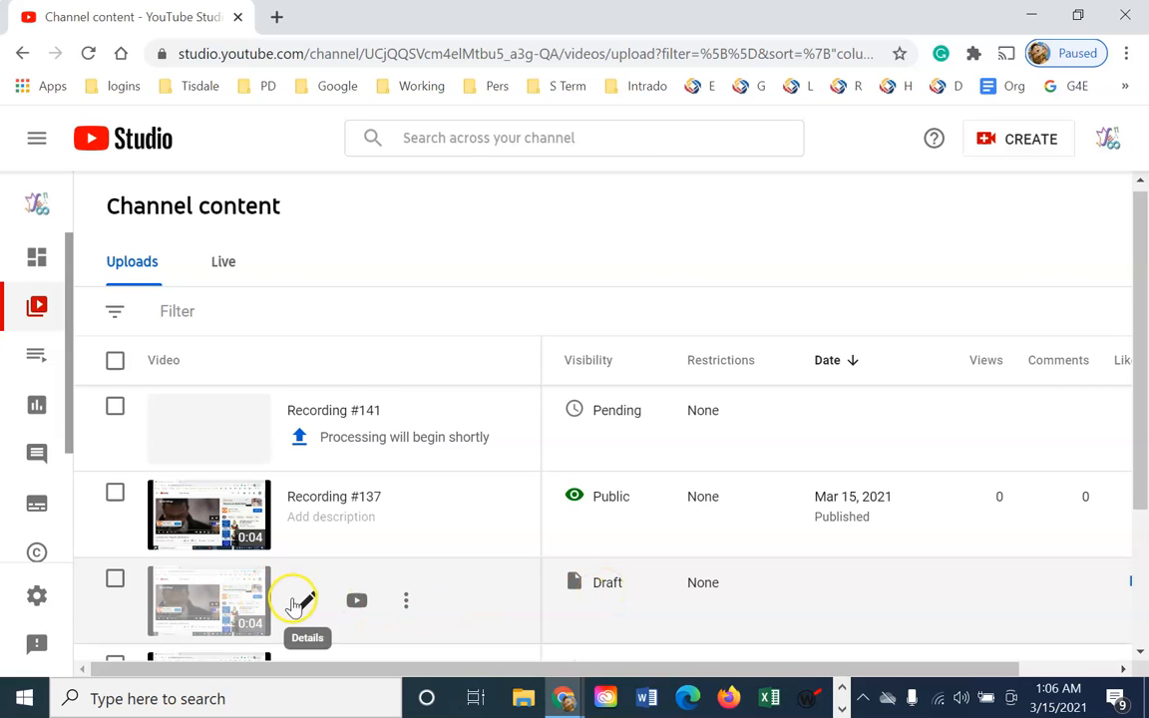
pyautogui.click(294, 602)
pyautogui.scroll(-10, 403, 562)
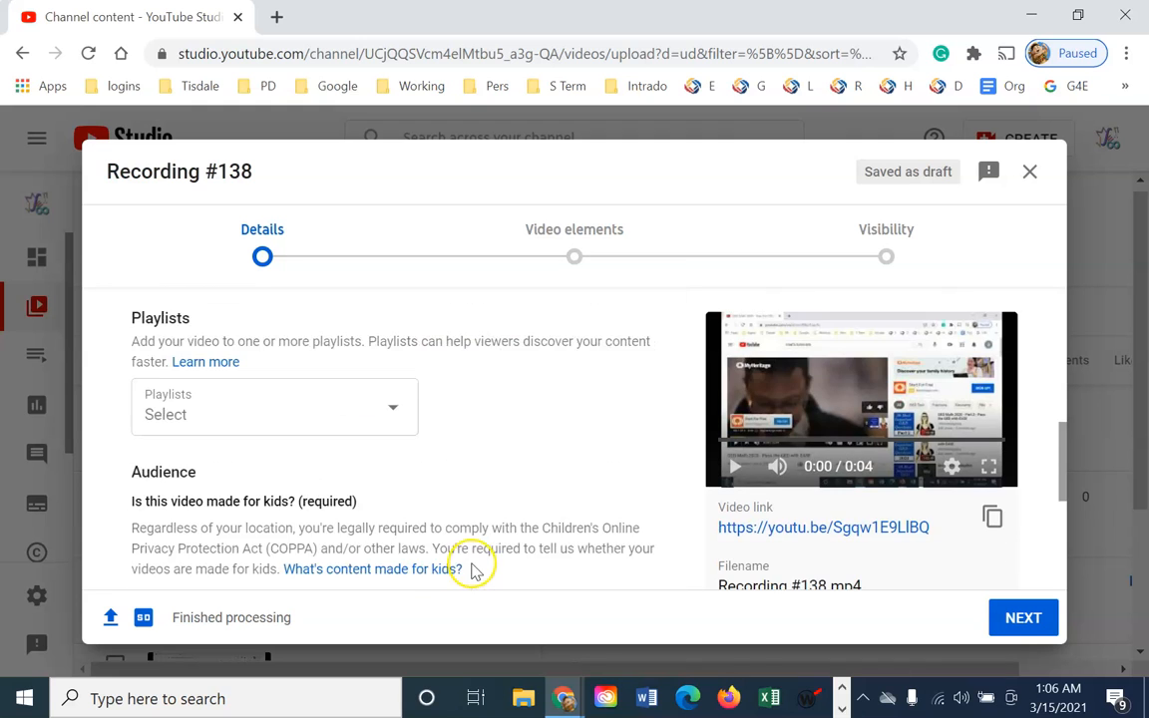
pyautogui.click(202, 404)
# Step: Publish Recording #138 with Public visibility, skipping the video elements, and check the videos in the channel content list
pyautogui.click(1037, 626)
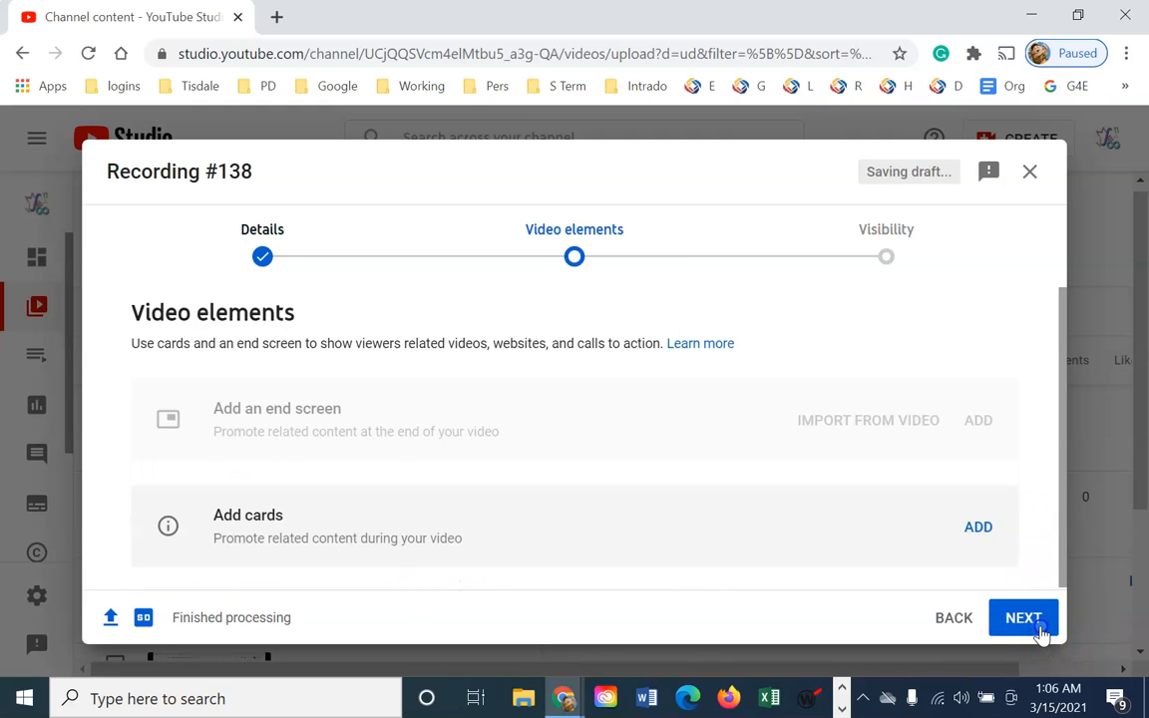
pyautogui.click(1037, 627)
pyautogui.click(239, 577)
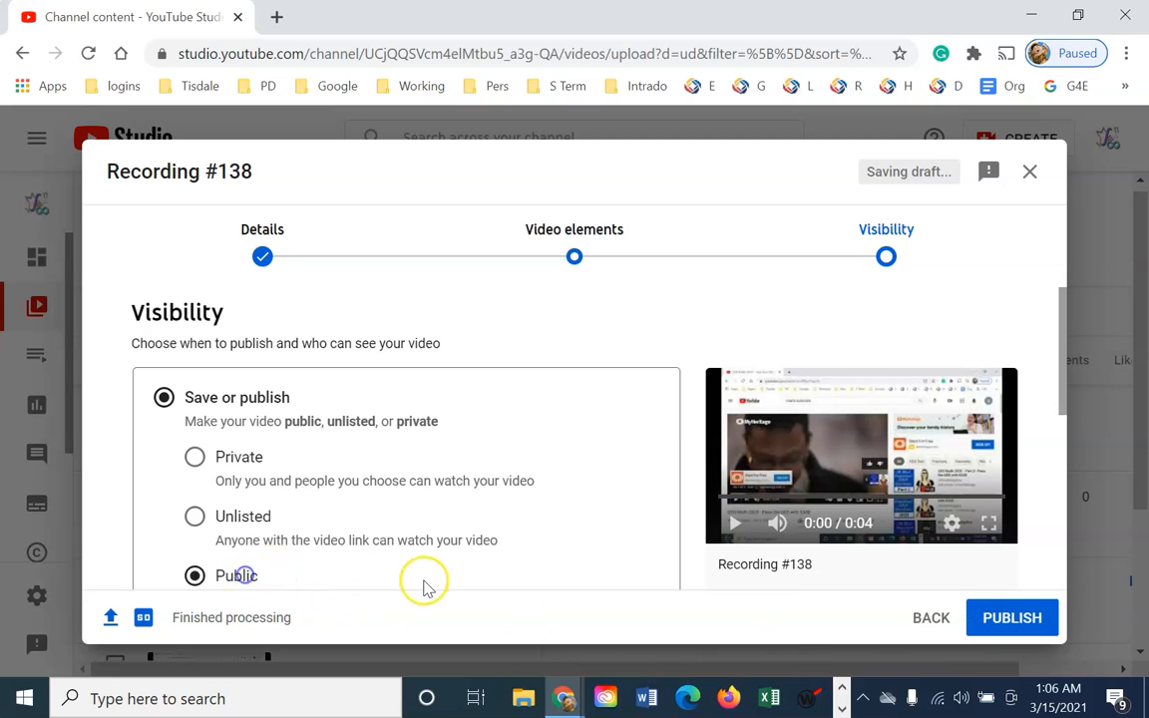
pyautogui.click(1034, 629)
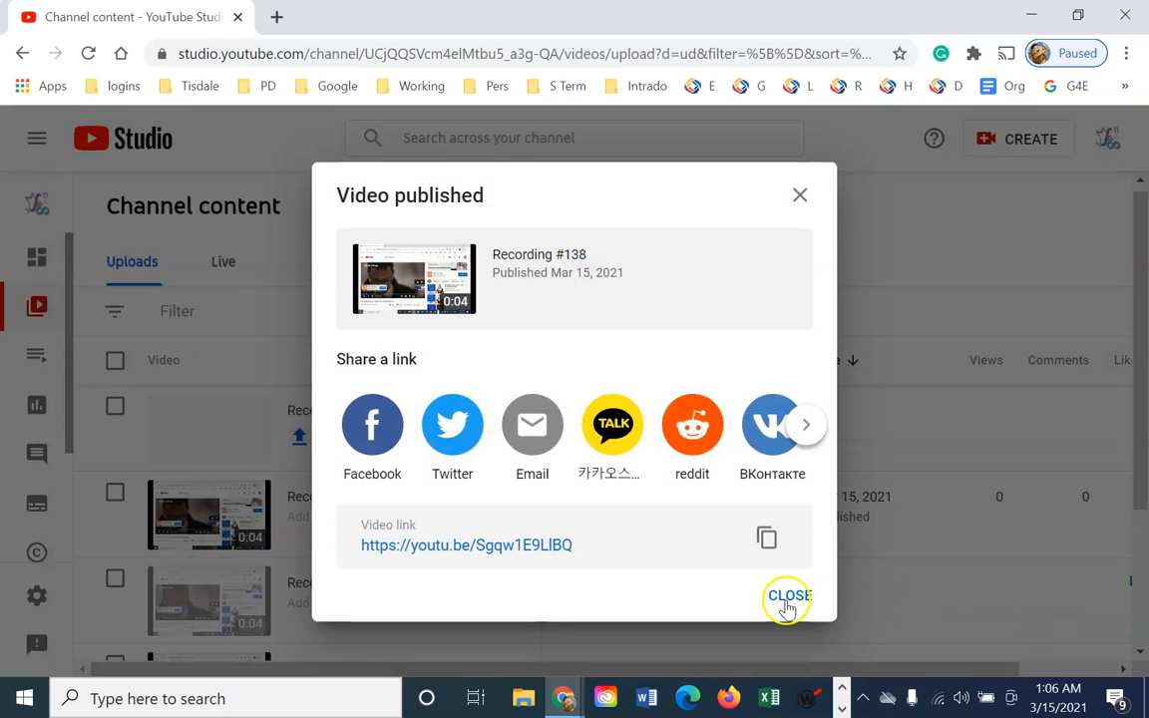
pyautogui.click(787, 601)
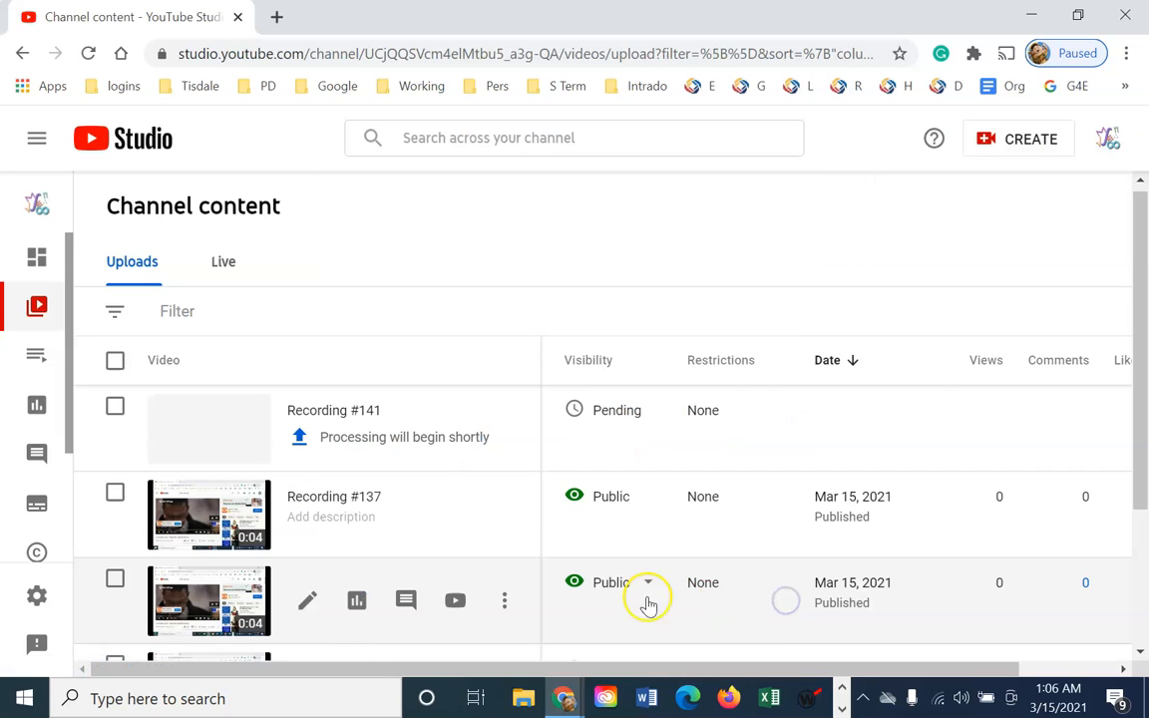
pyautogui.scroll(-2, 701, 564)
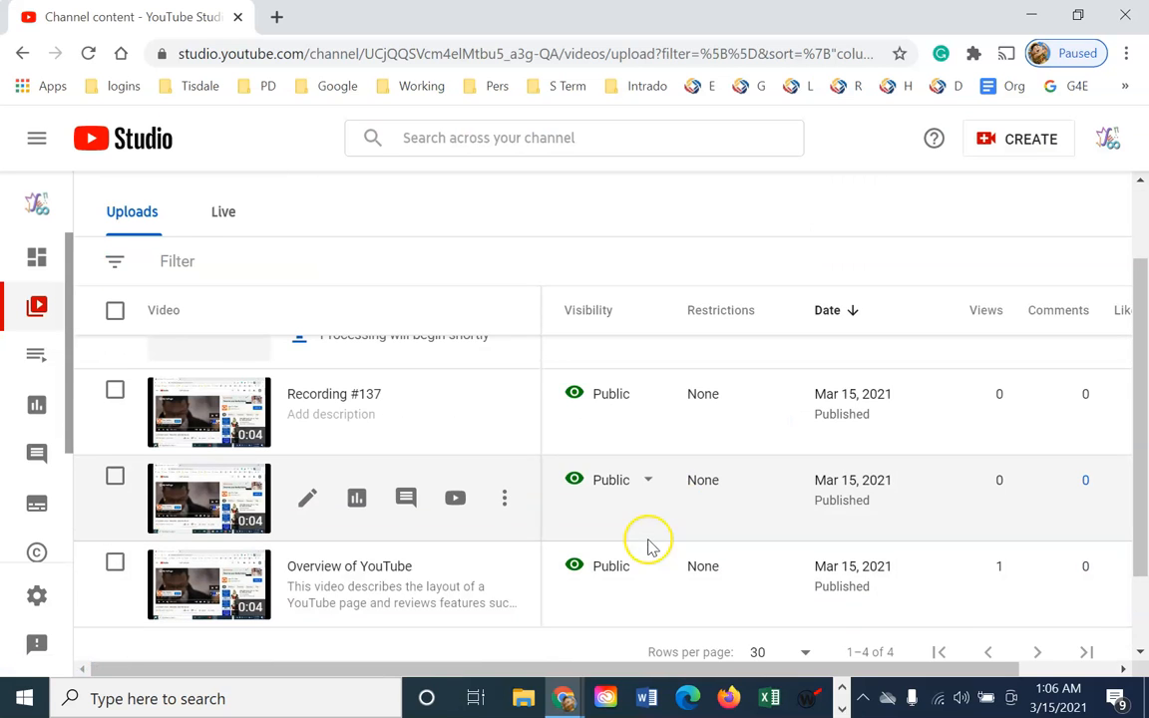
pyautogui.scroll(2, 649, 546)
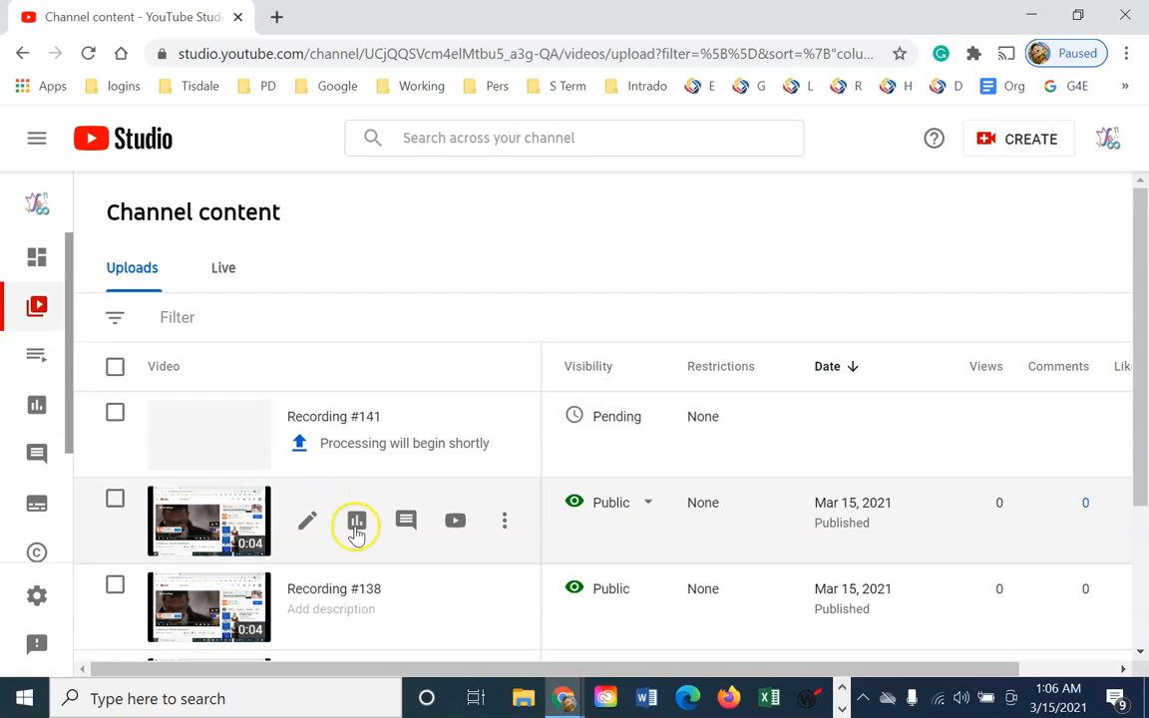